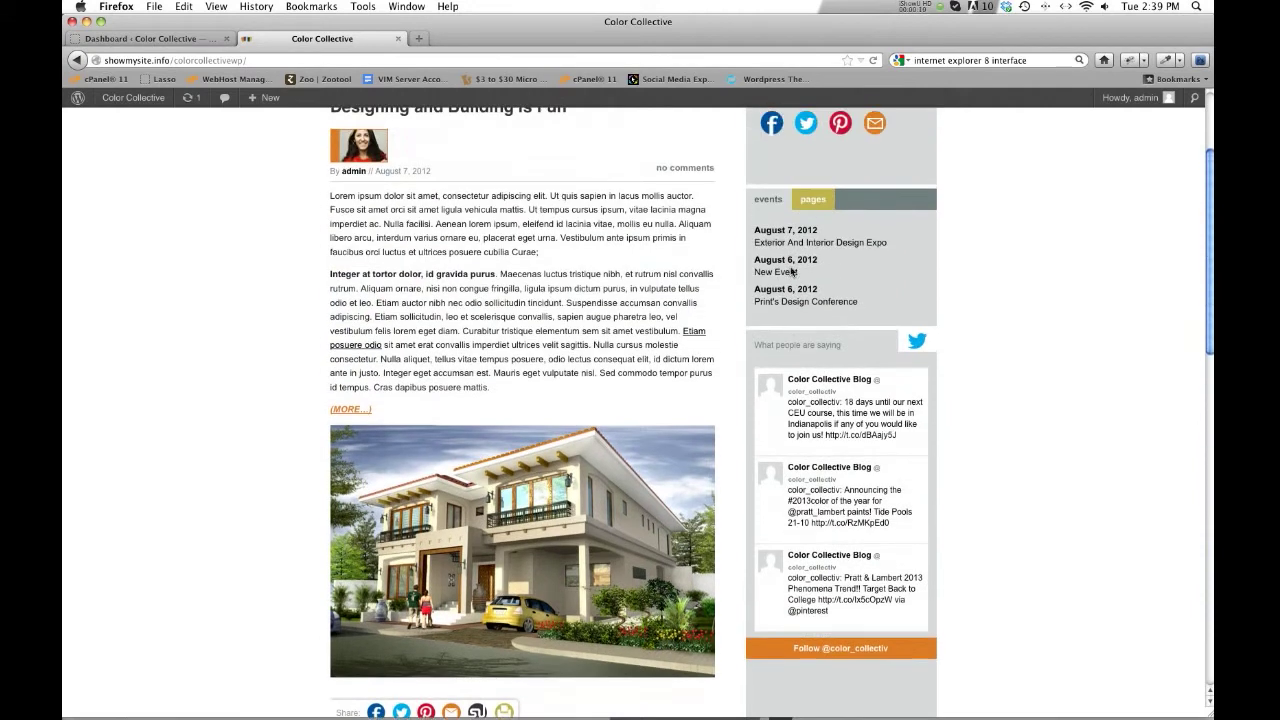
Look through the blog's home page, checking its posts, sidebar blocks and footer
scroll(815, 272, down, 3)
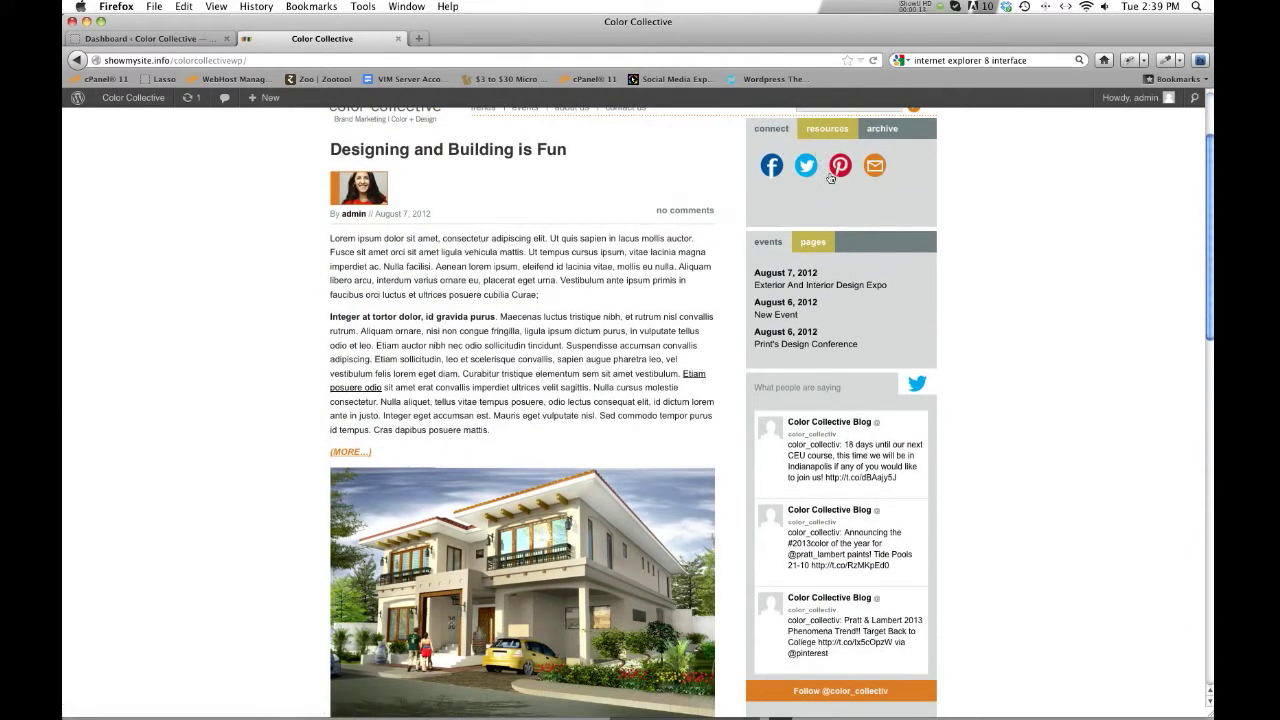
scroll(849, 362, down, 3)
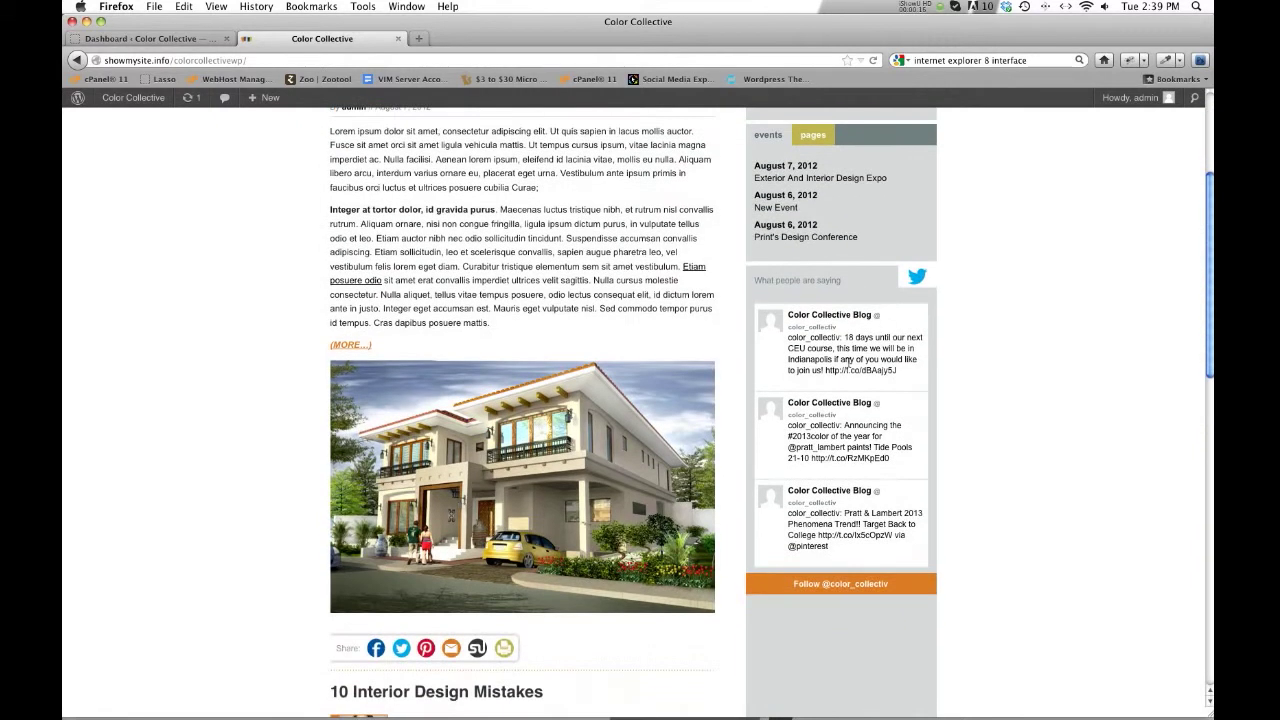
scroll(848, 362, down, 15)
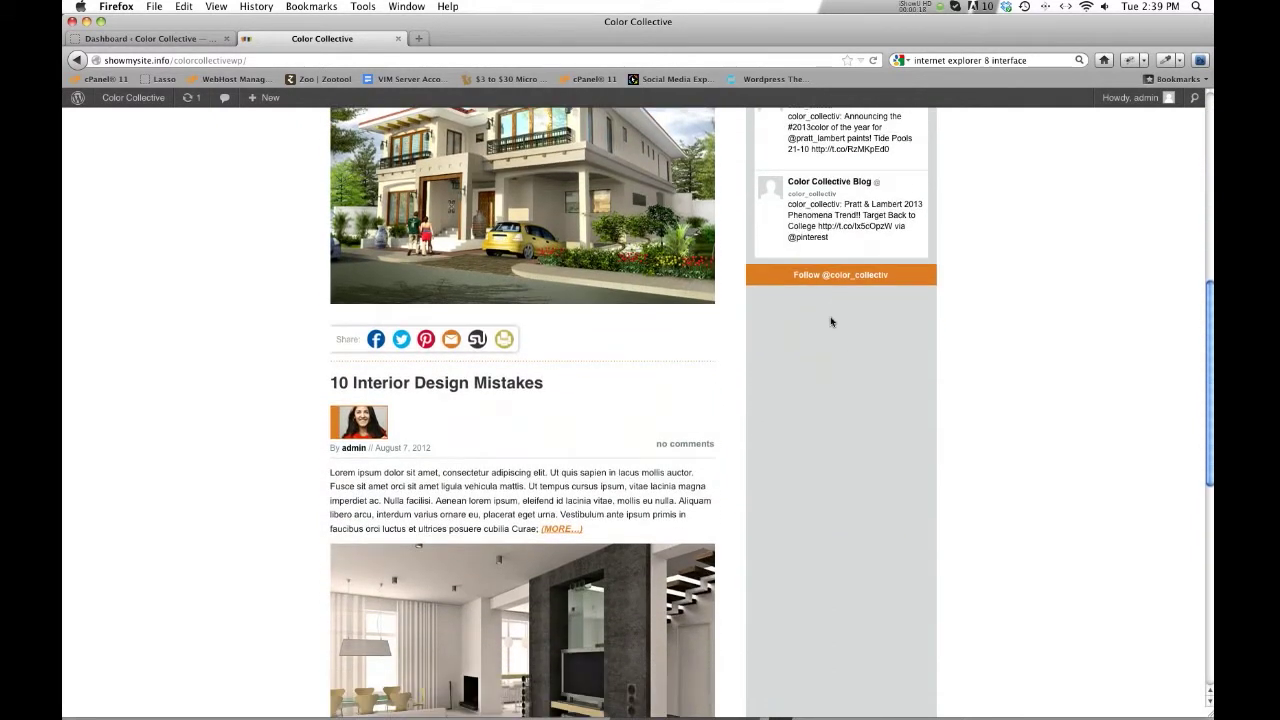
scroll(830, 323, down, 4)
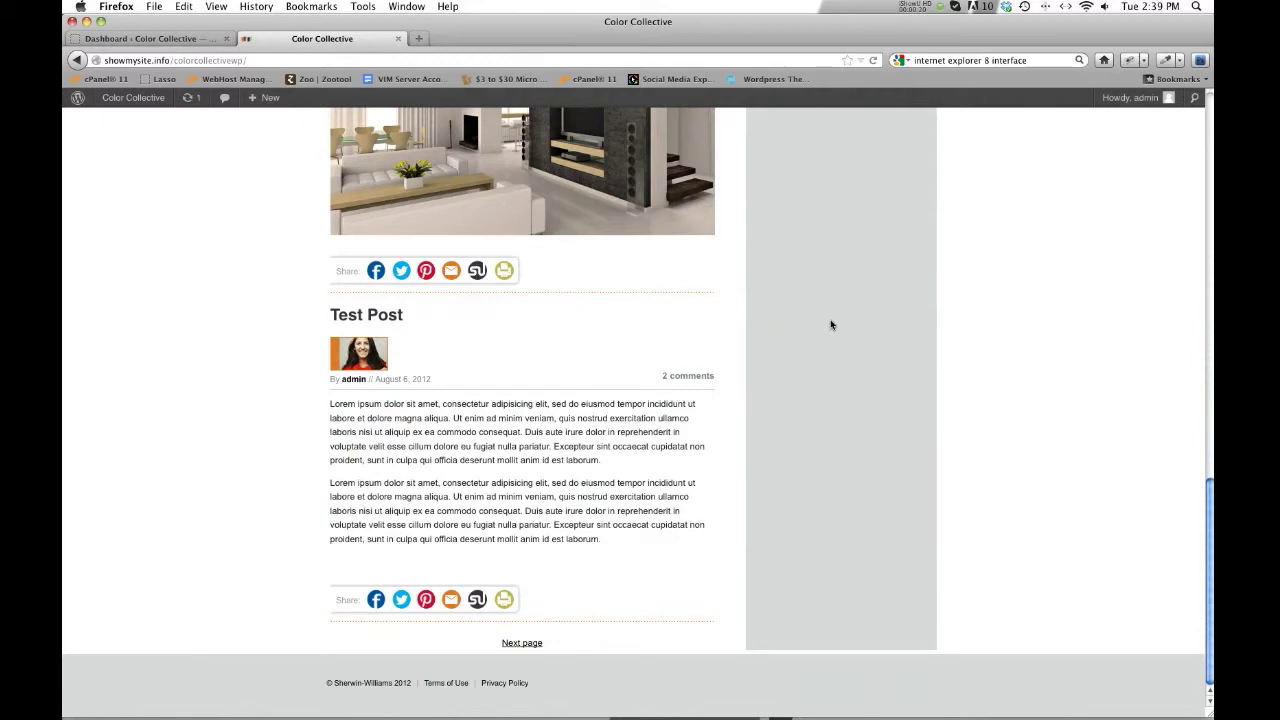
scroll(831, 325, up, 20)
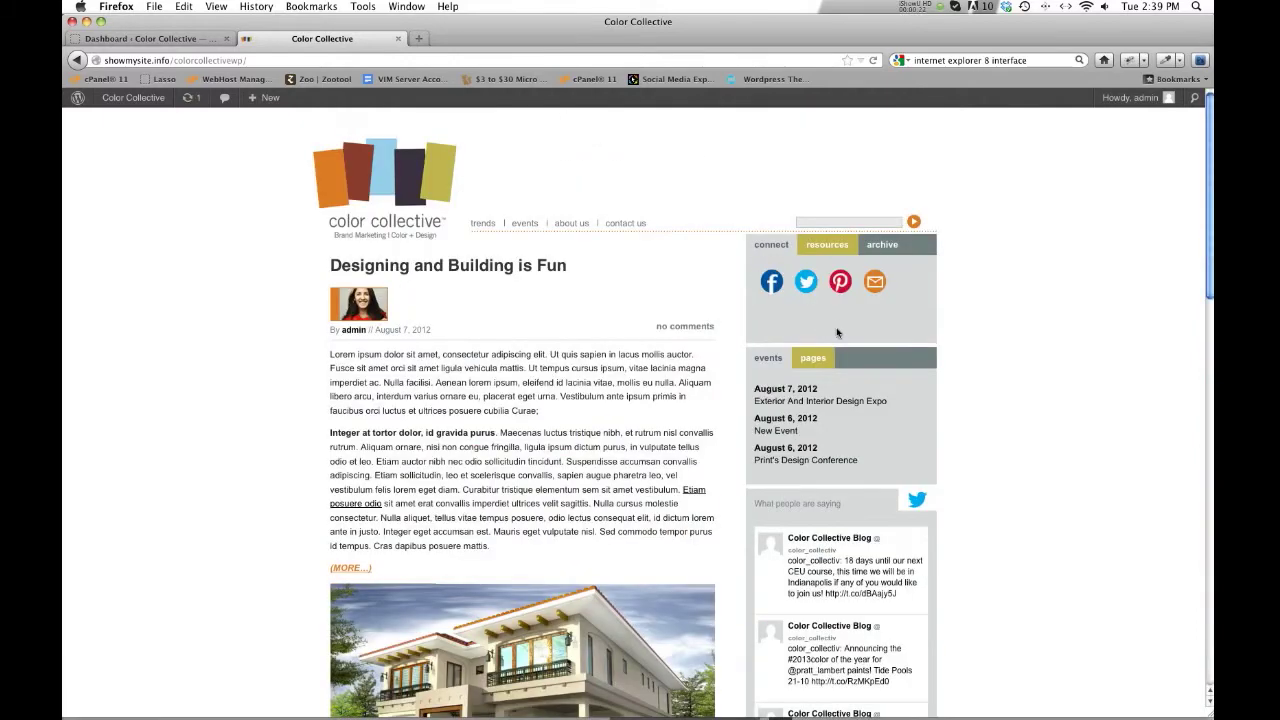
scroll(608, 360, down, 20)
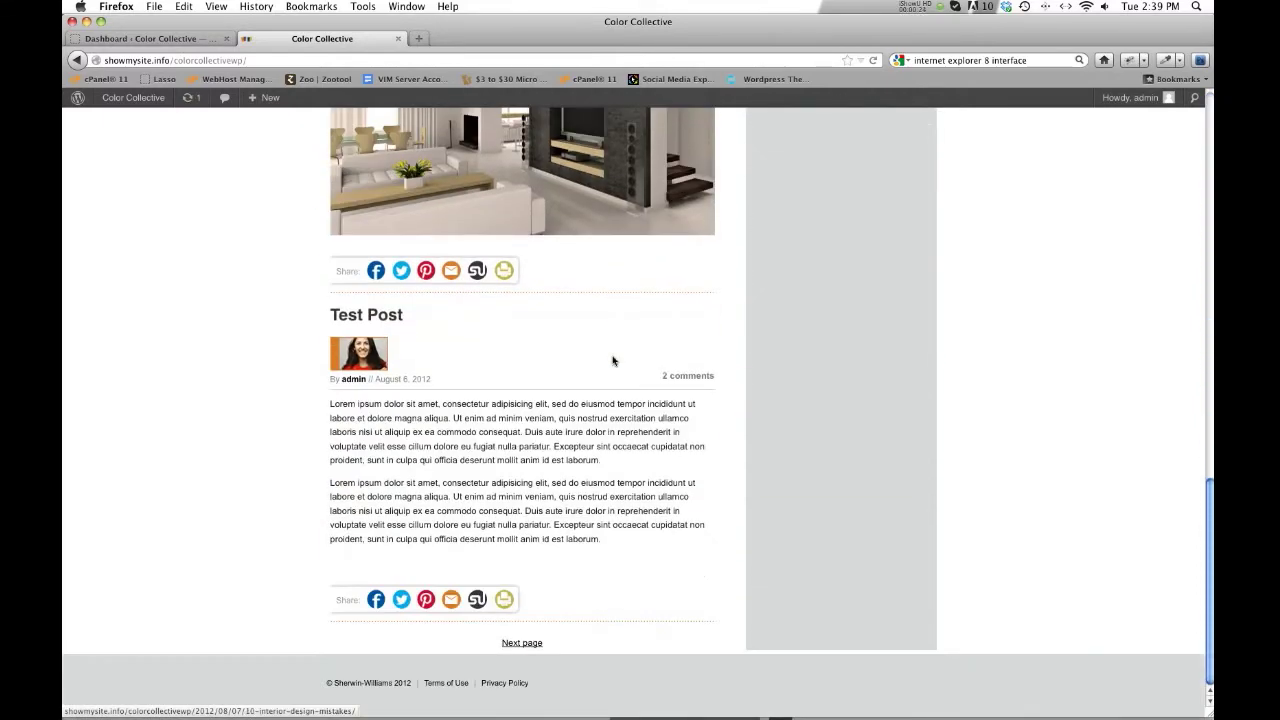
scroll(564, 427, up, 20)
scroll(489, 302, down, 6)
scroll(489, 302, up, 6)
In the WordPress reading settings, limit blog pages to at most 2 posts and save the change
click(163, 38)
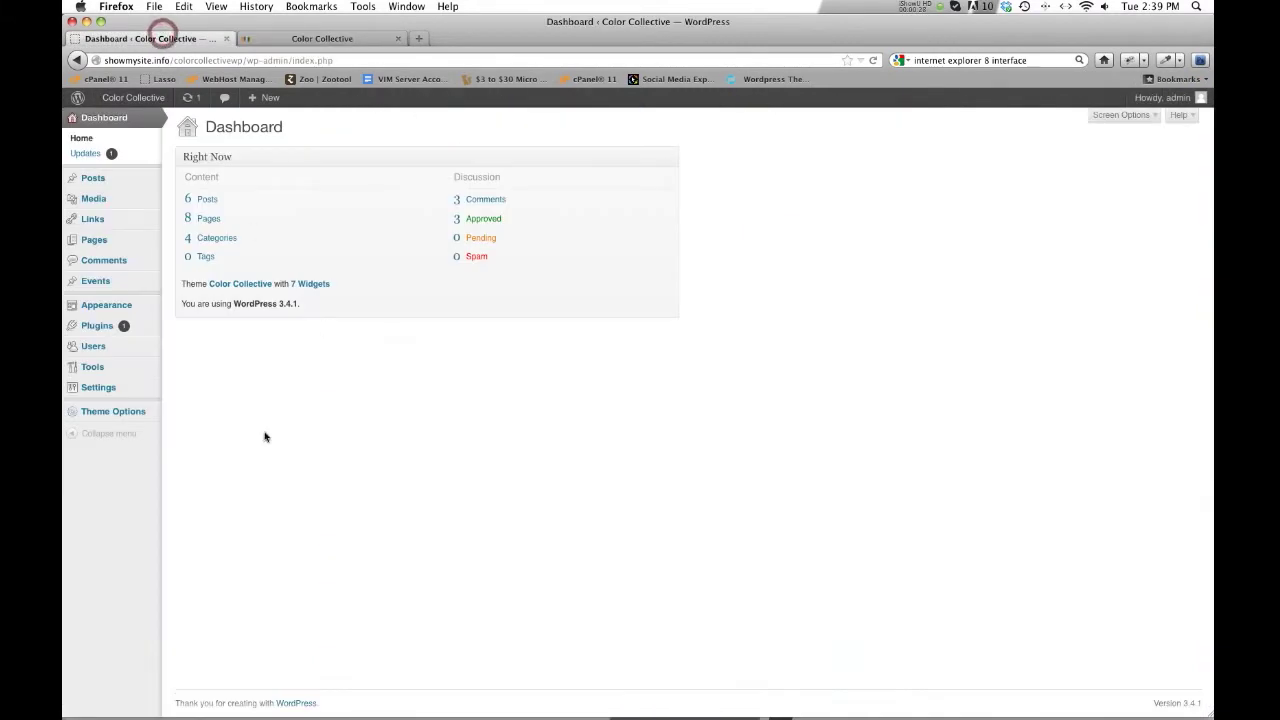
mouse_move(115, 400)
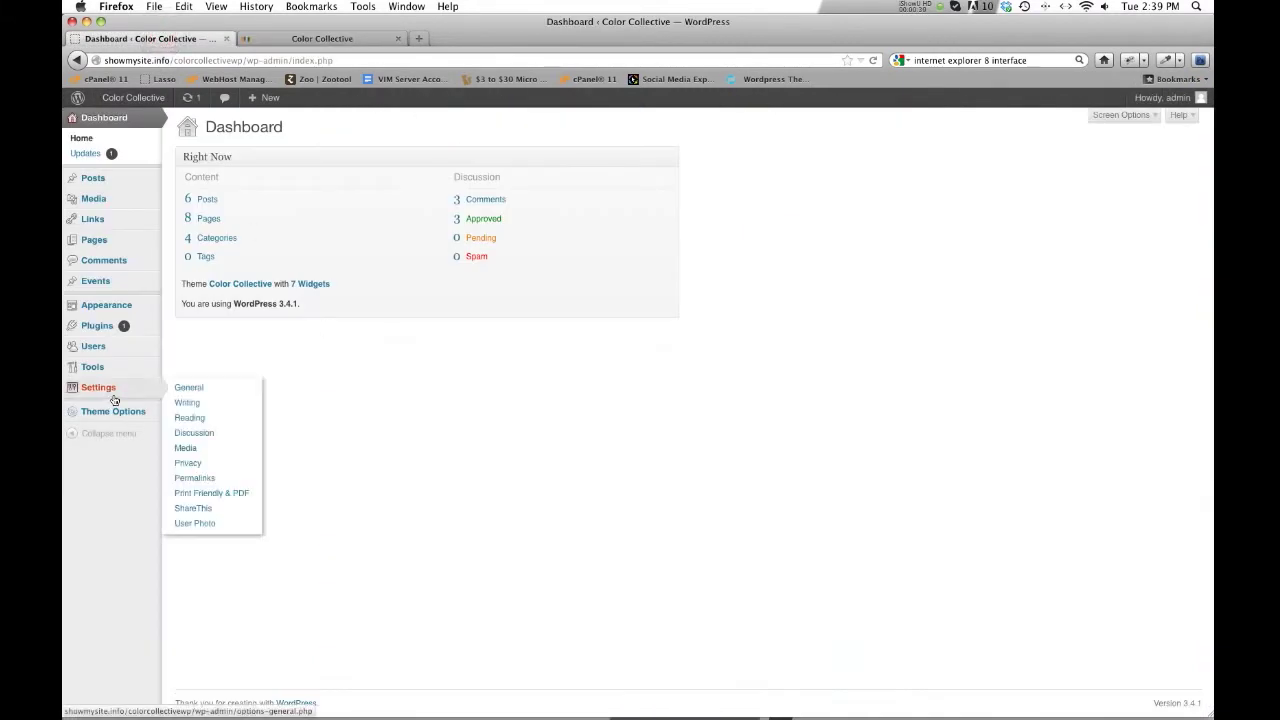
click(190, 418)
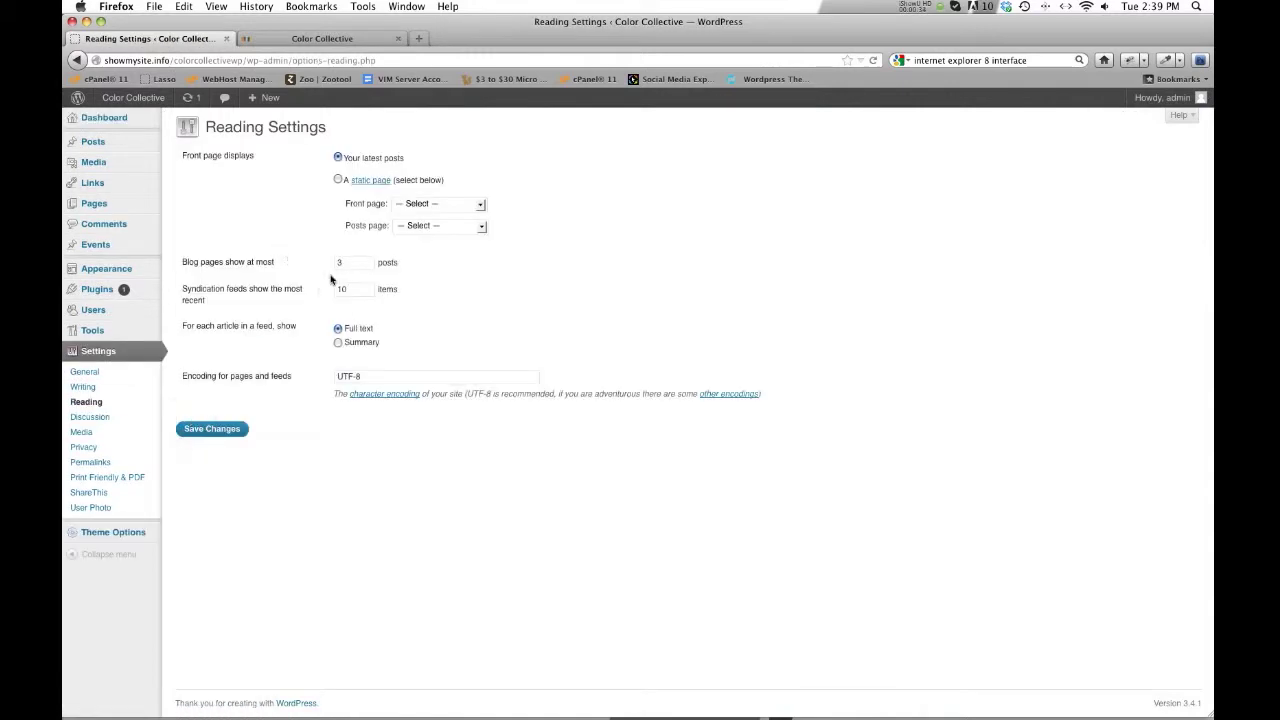
double_click(344, 264)
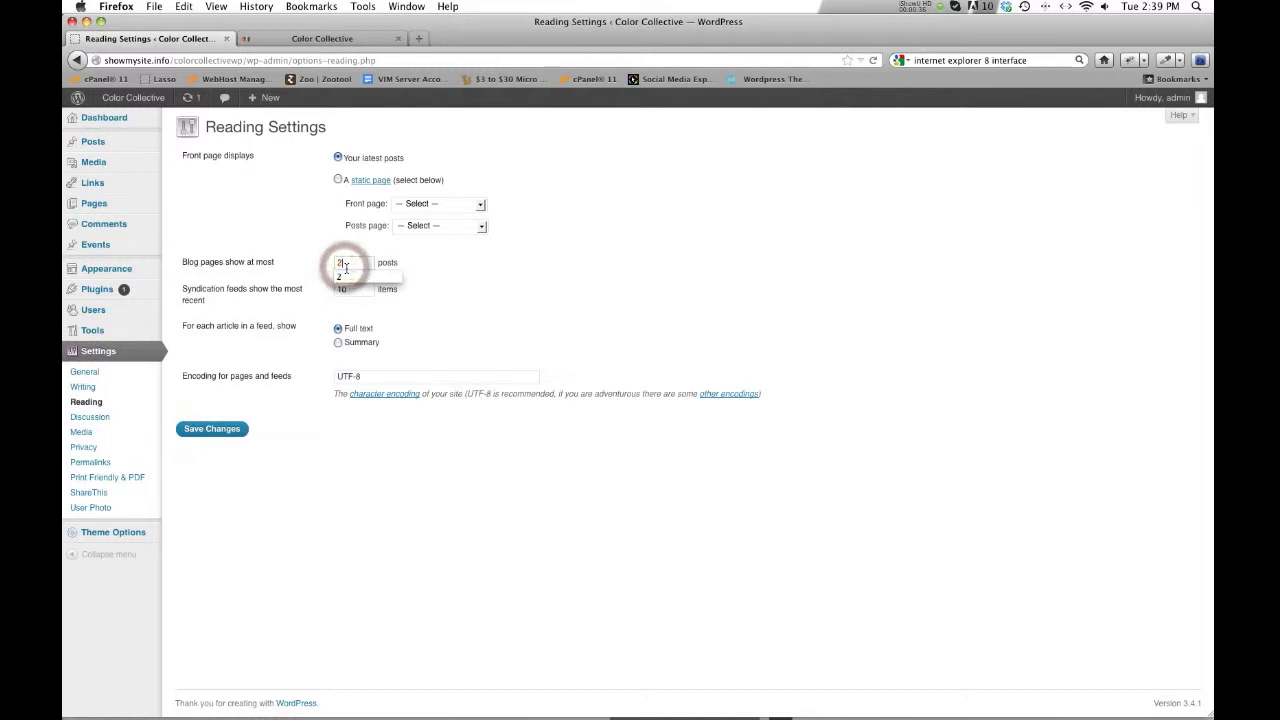
text(2)
click(222, 429)
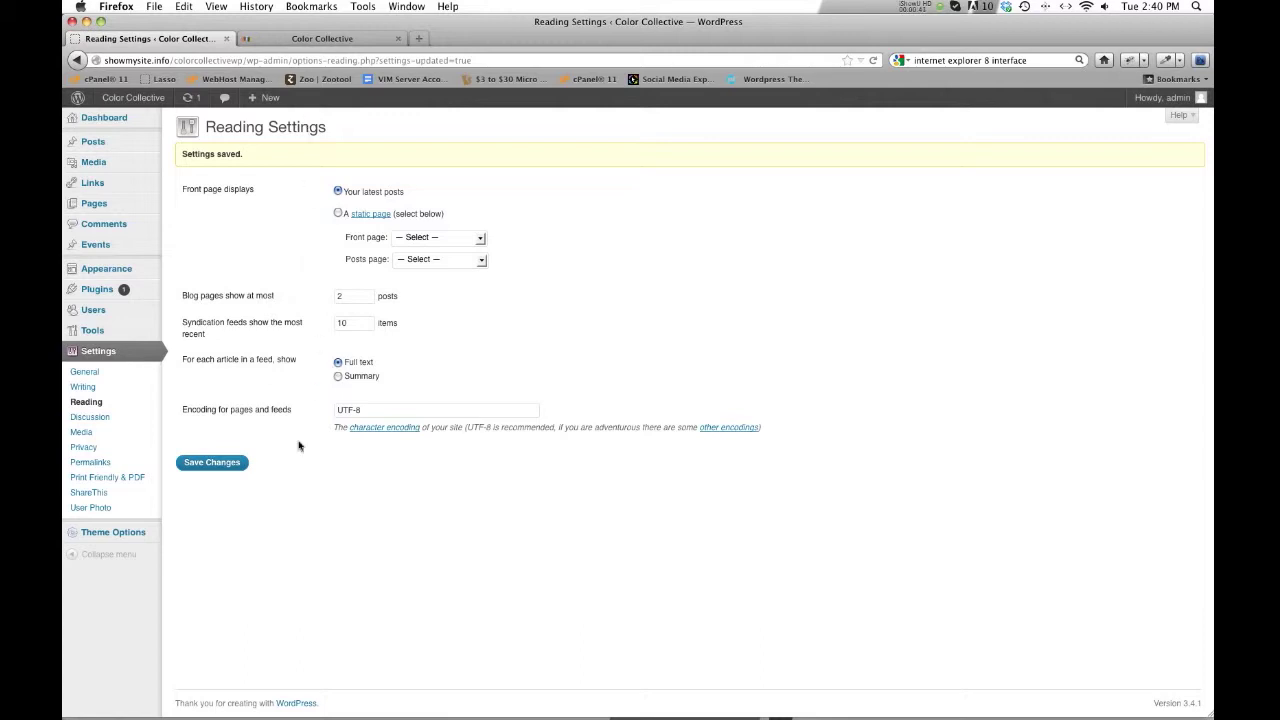
click(228, 467)
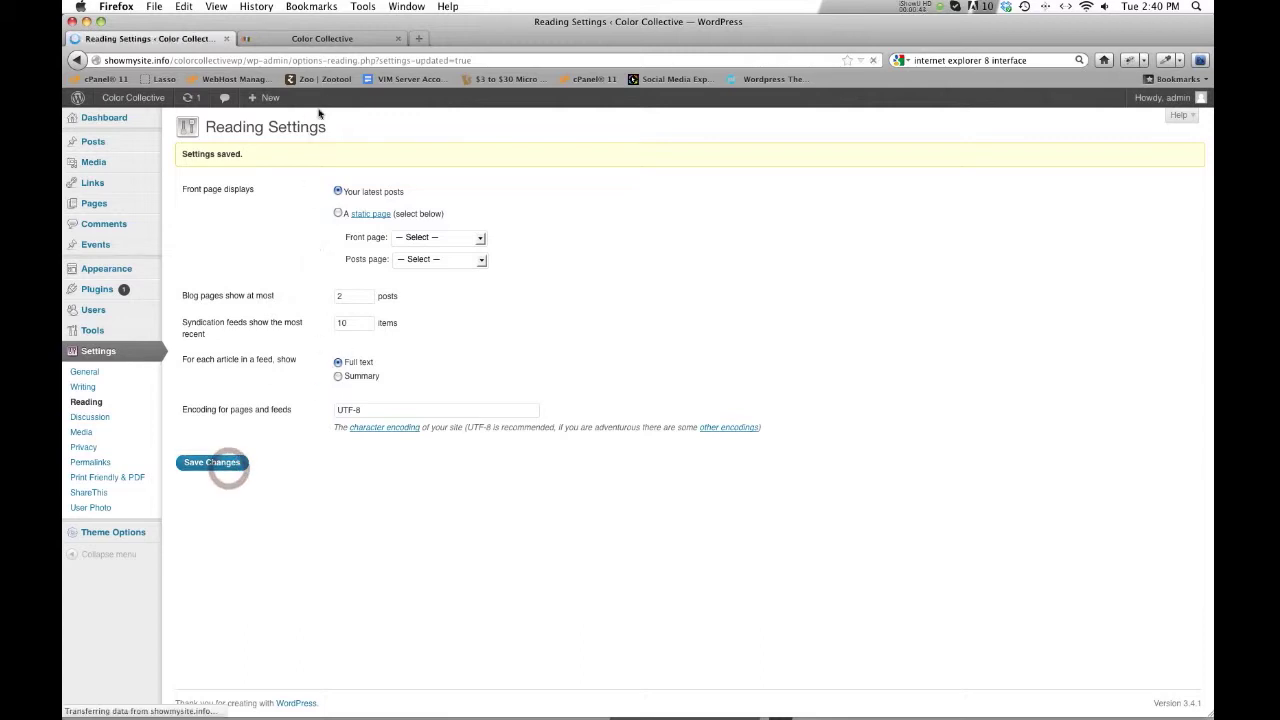
Reload the Color Collective site and check how many posts its home page lists
click(320, 42)
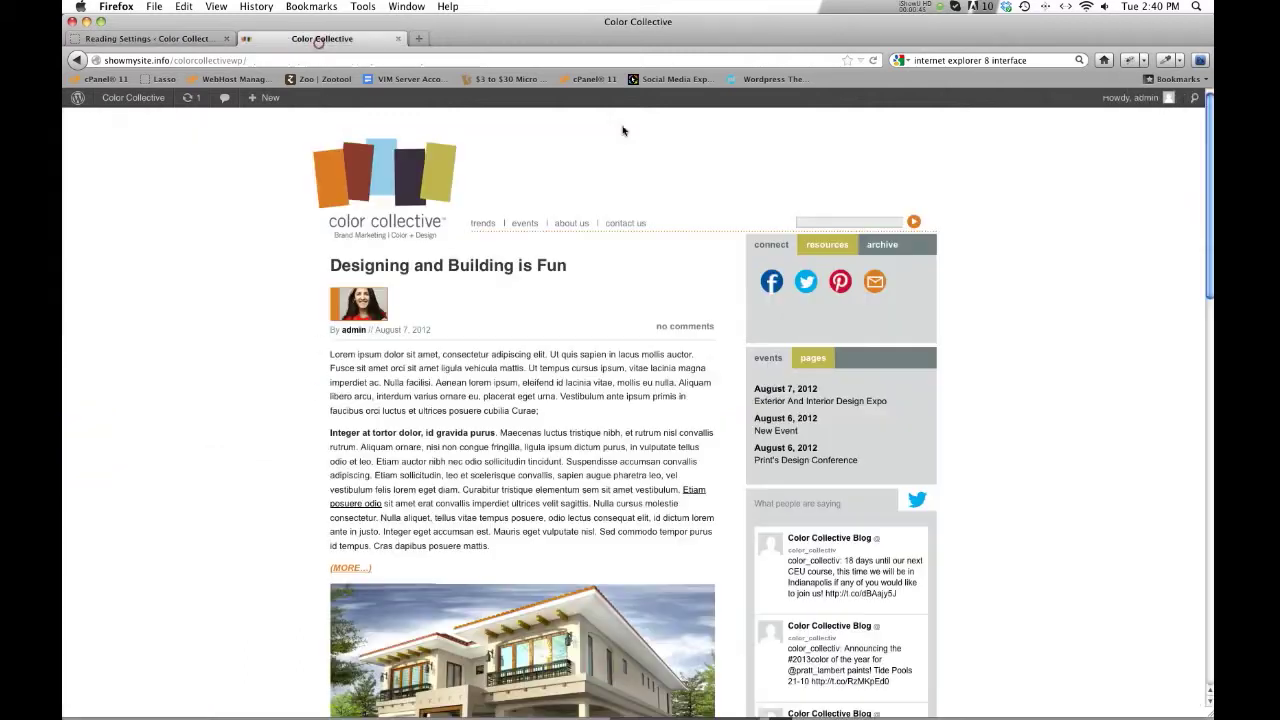
click(870, 61)
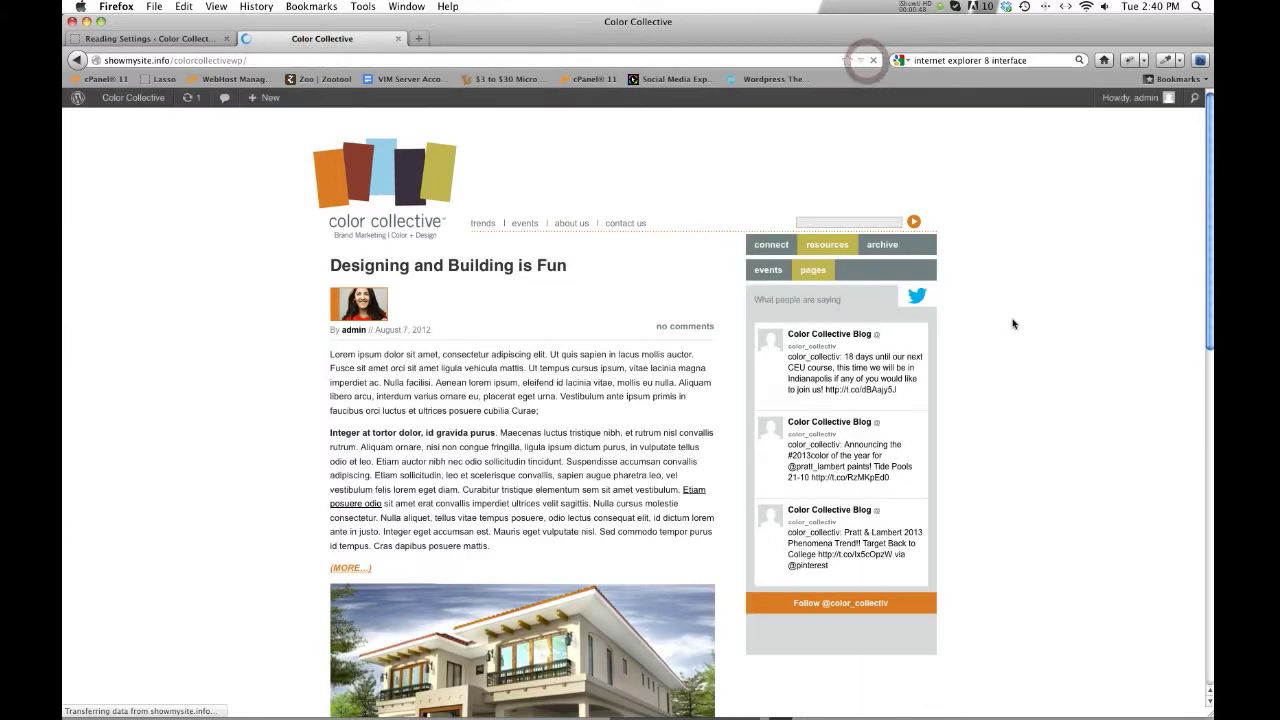
scroll(805, 290, down, 10)
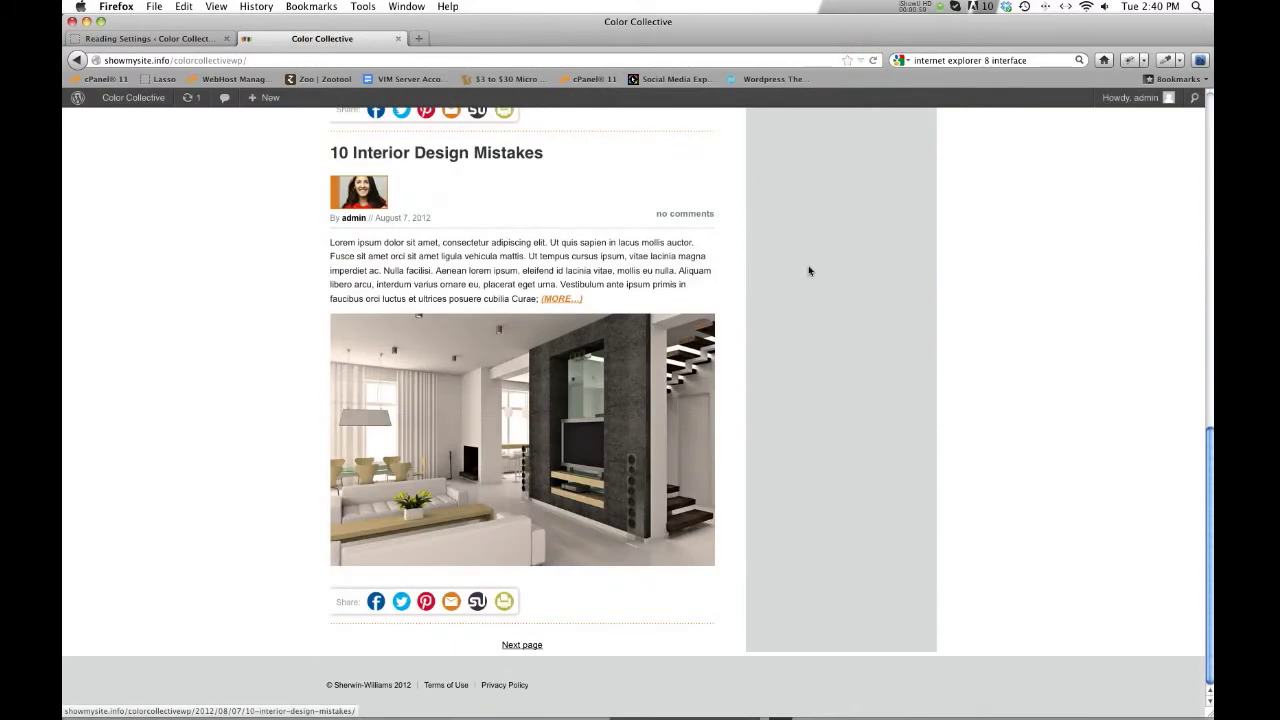
scroll(637, 229, up, 5)
scroll(549, 237, down, 5)
scroll(838, 362, up, 1)
scroll(833, 385, down, 5)
scroll(834, 394, up, 10)
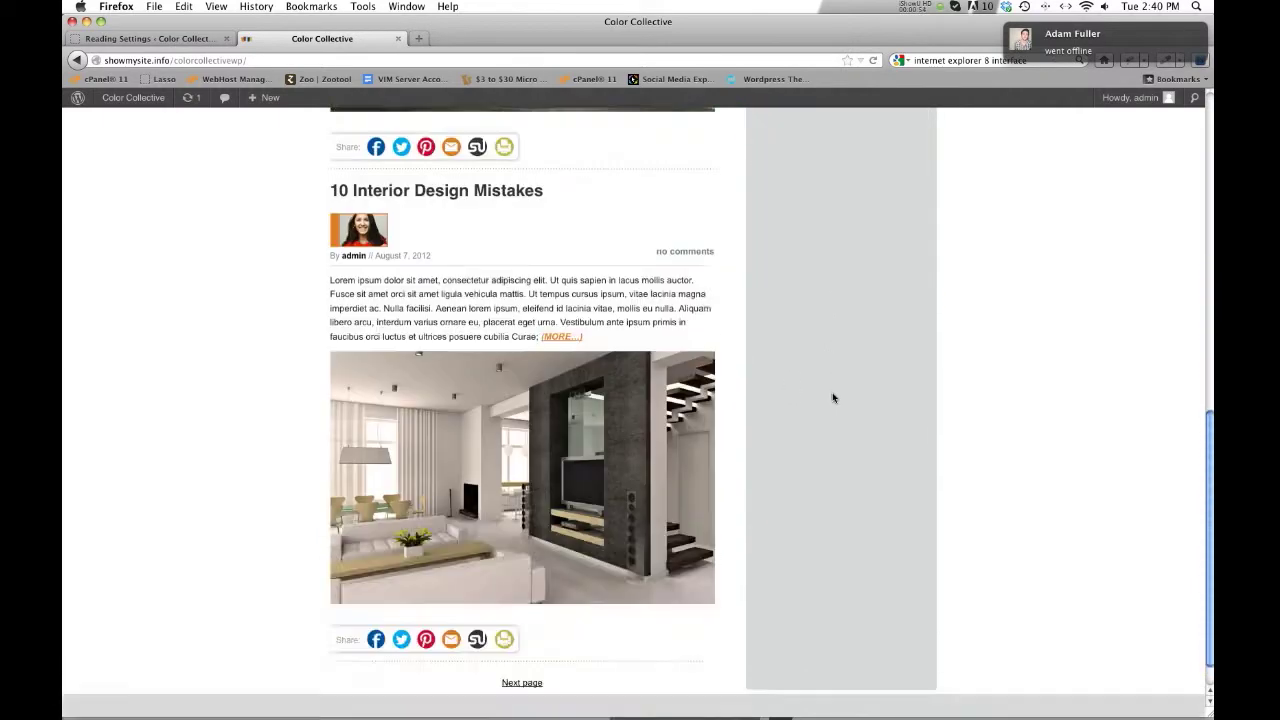
Set the reading settings to show at most 3 posts per blog page and save
click(165, 38)
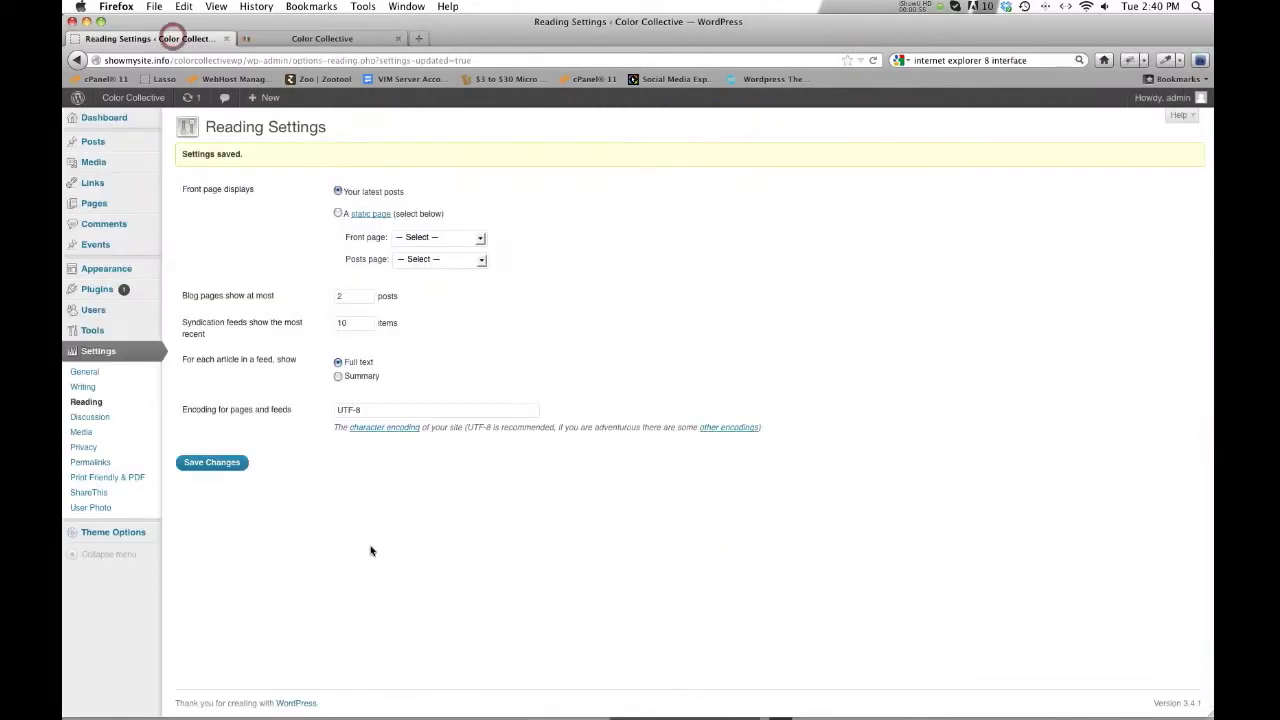
double_click(352, 296)
text(3)
click(206, 466)
Open the widget management page and compare its Sidebar area with the blocks in the live site's sidebar
mouse_move(129, 287)
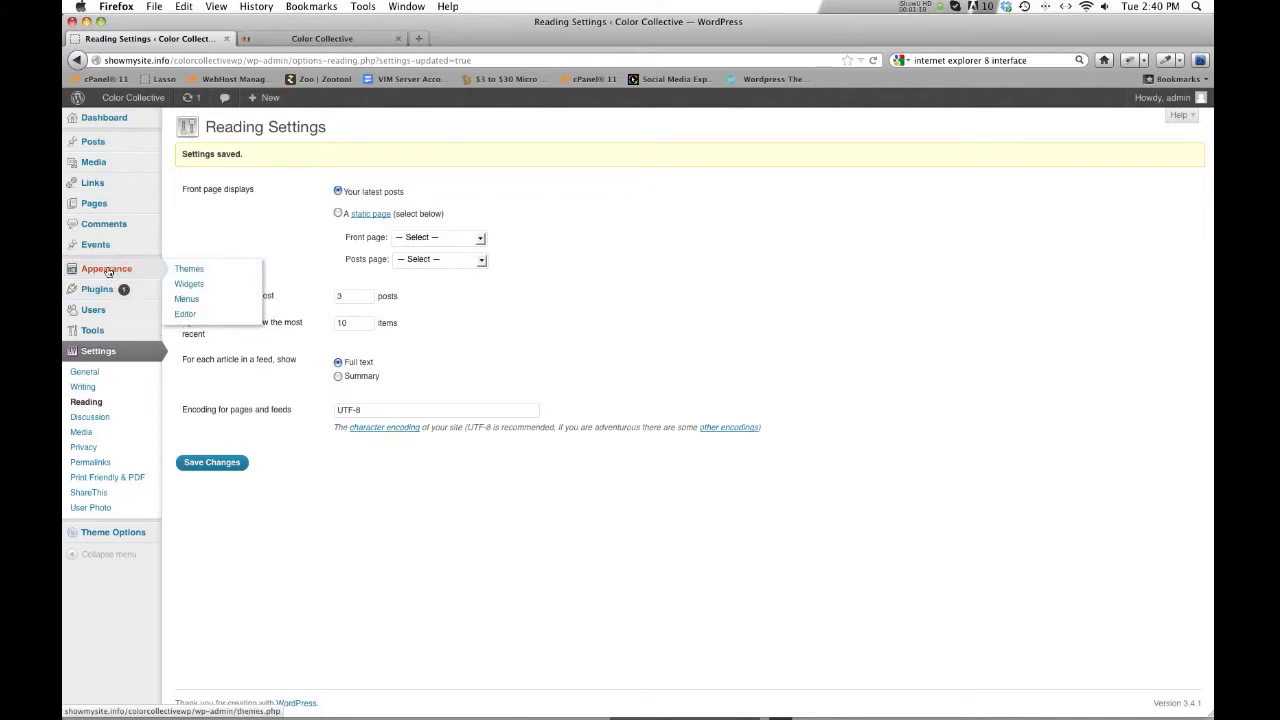
click(189, 285)
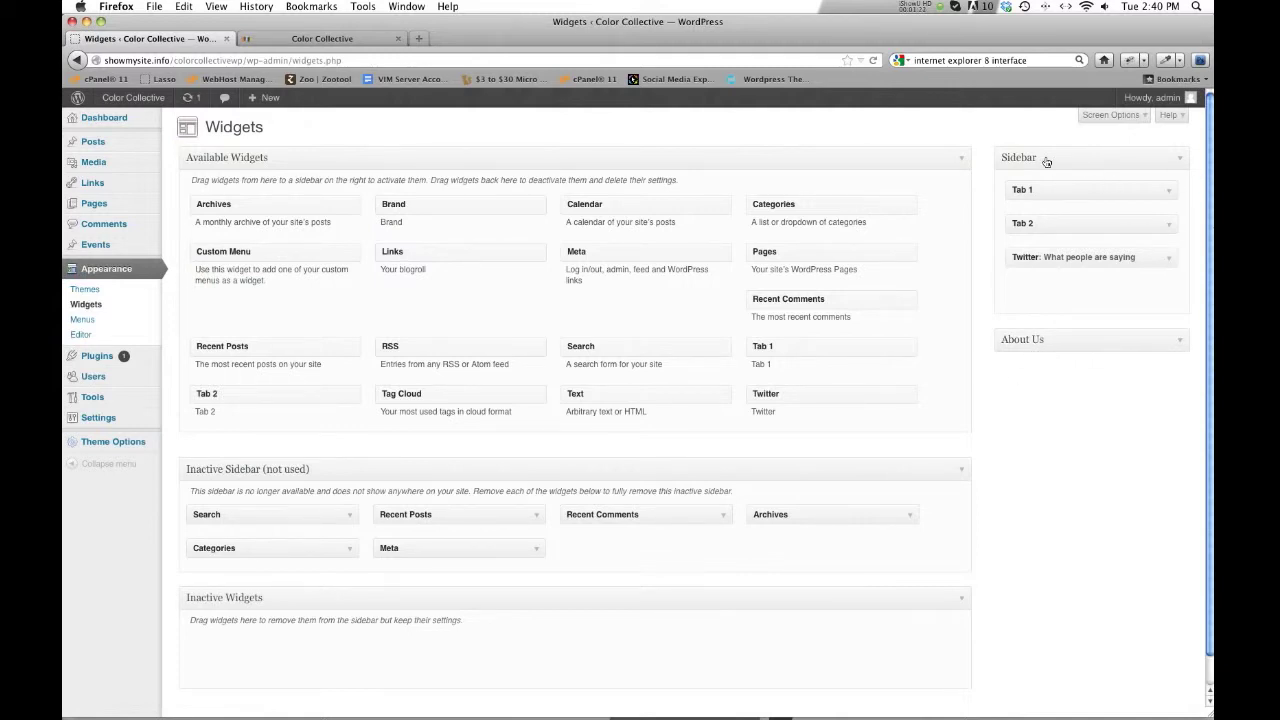
click(290, 38)
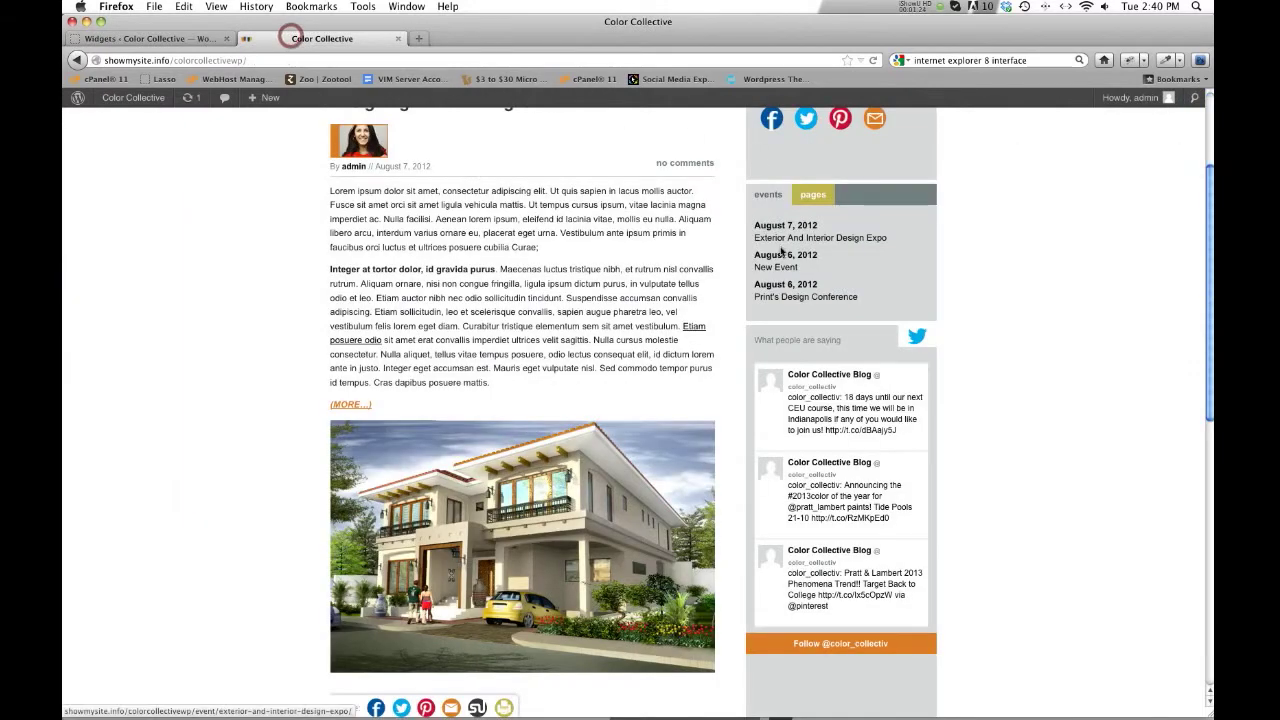
click(186, 40)
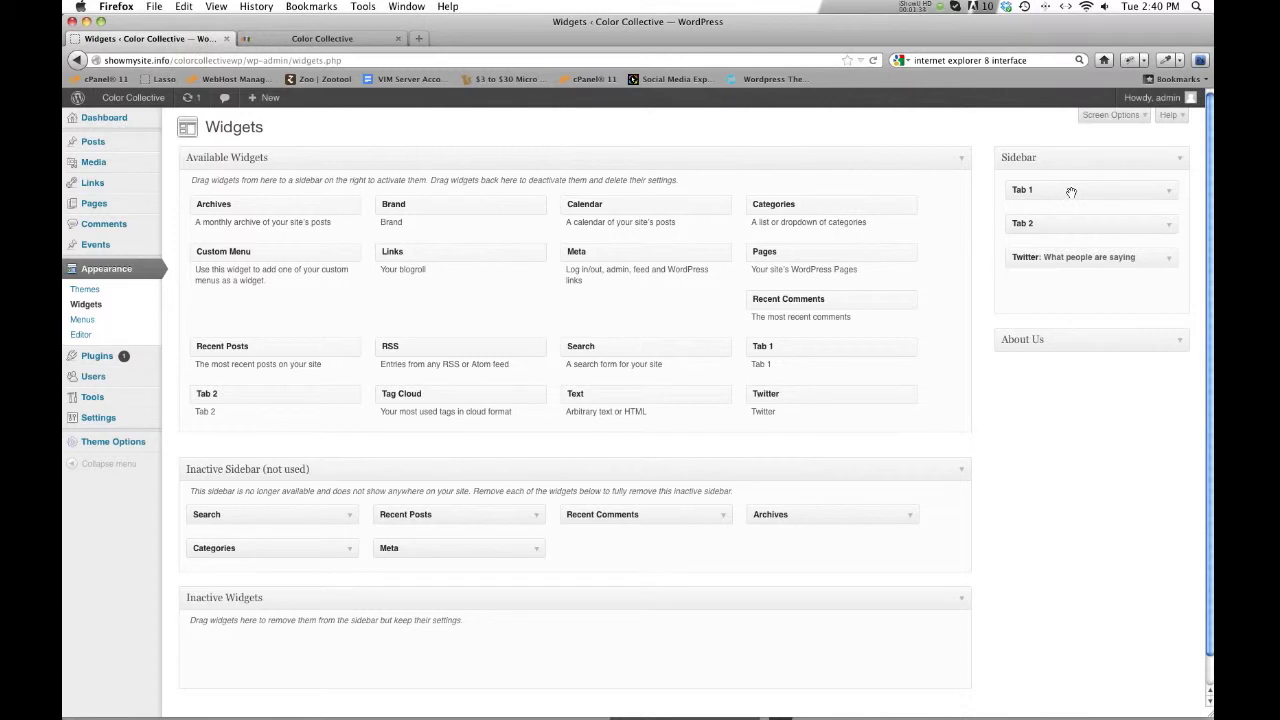
Move the Twitter widget above Tab 1 in the Sidebar area and check the new order on the reloaded site
drag(1062, 257, 1058, 196)
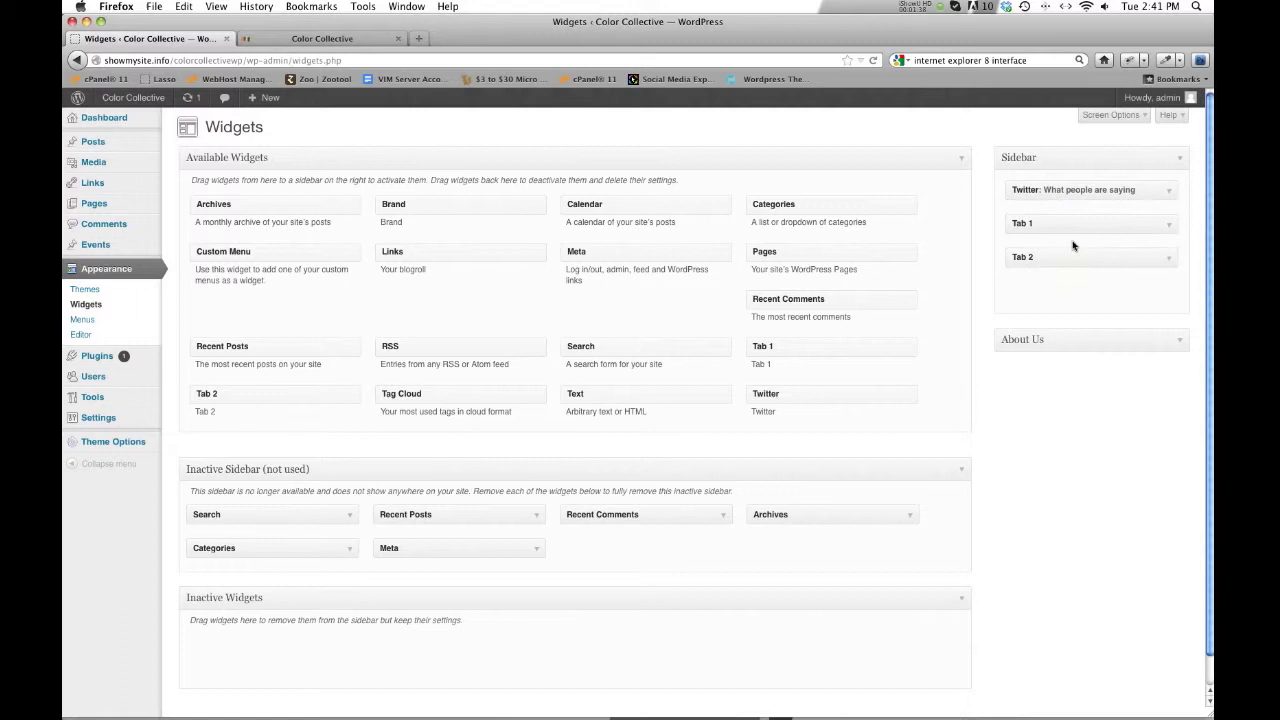
click(340, 40)
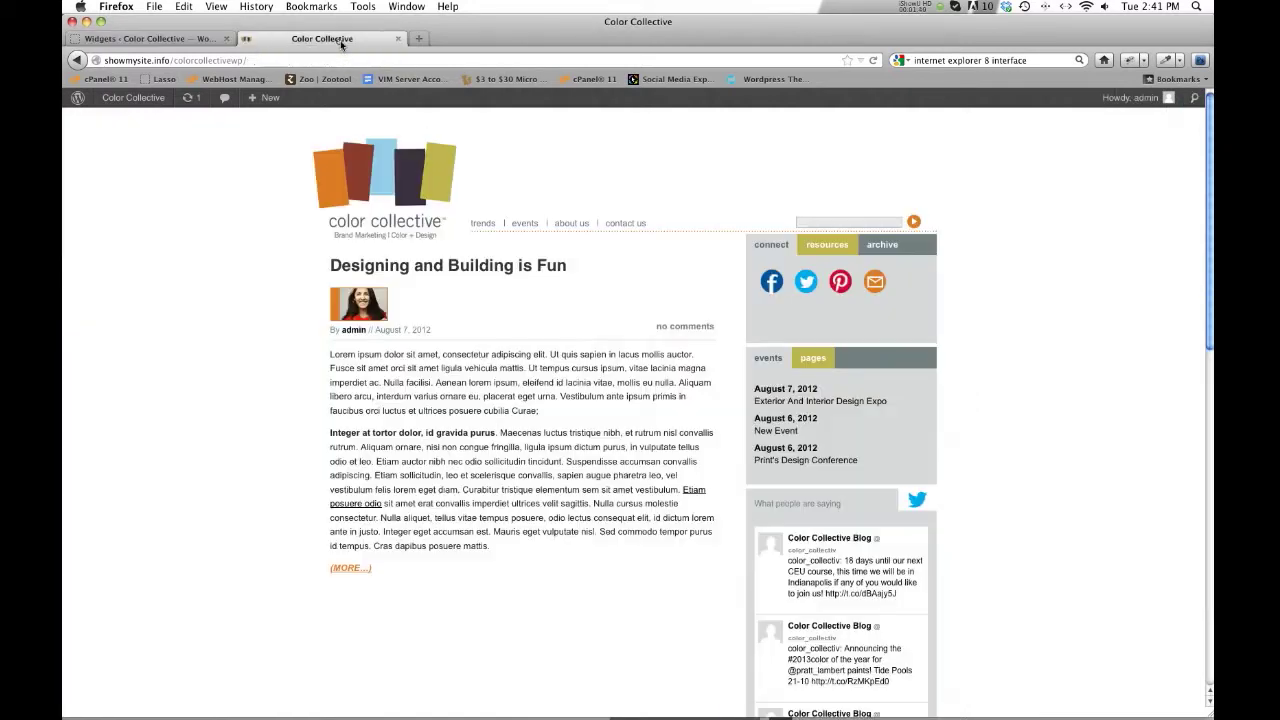
click(873, 61)
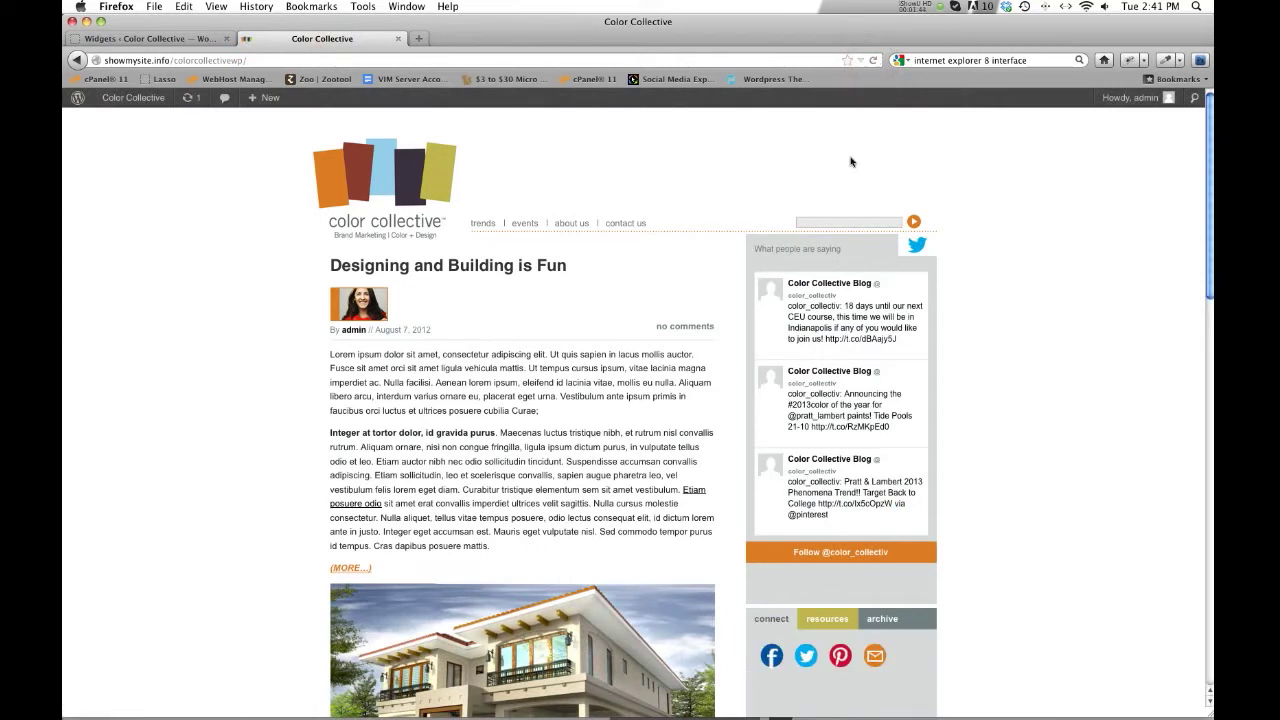
scroll(853, 365, down, 2)
scroll(853, 365, down, 6)
scroll(871, 620, up, 8)
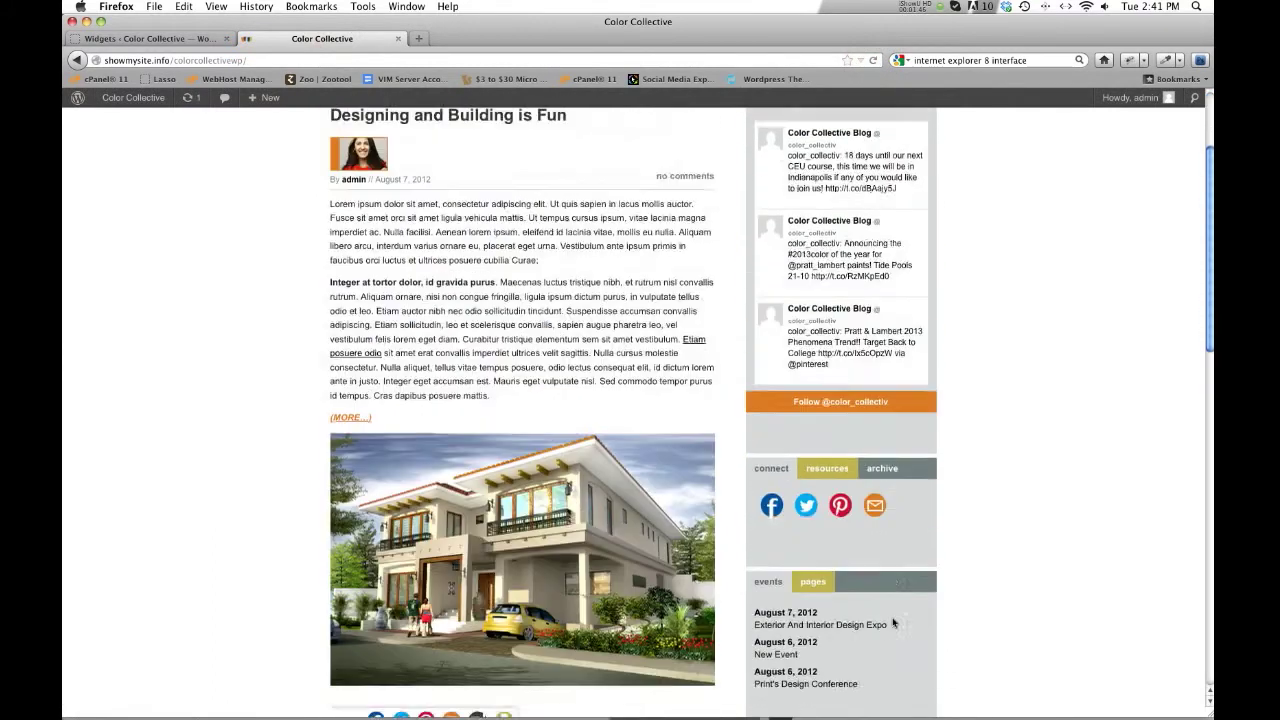
Move the Twitter widget back below Tab 2 in the Sidebar area
click(148, 38)
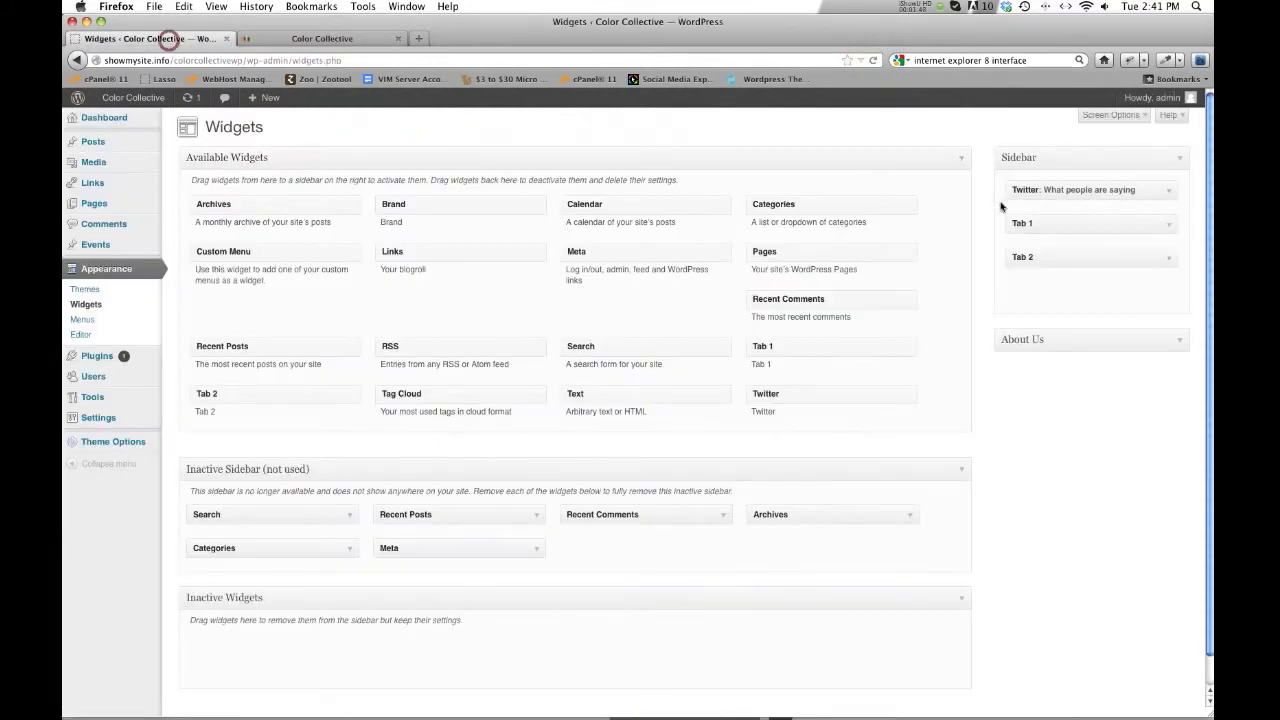
mouse_move(1028, 189)
mouse_down()
mouse_move(1030, 256)
mouse_move(1032, 184)
mouse_up()
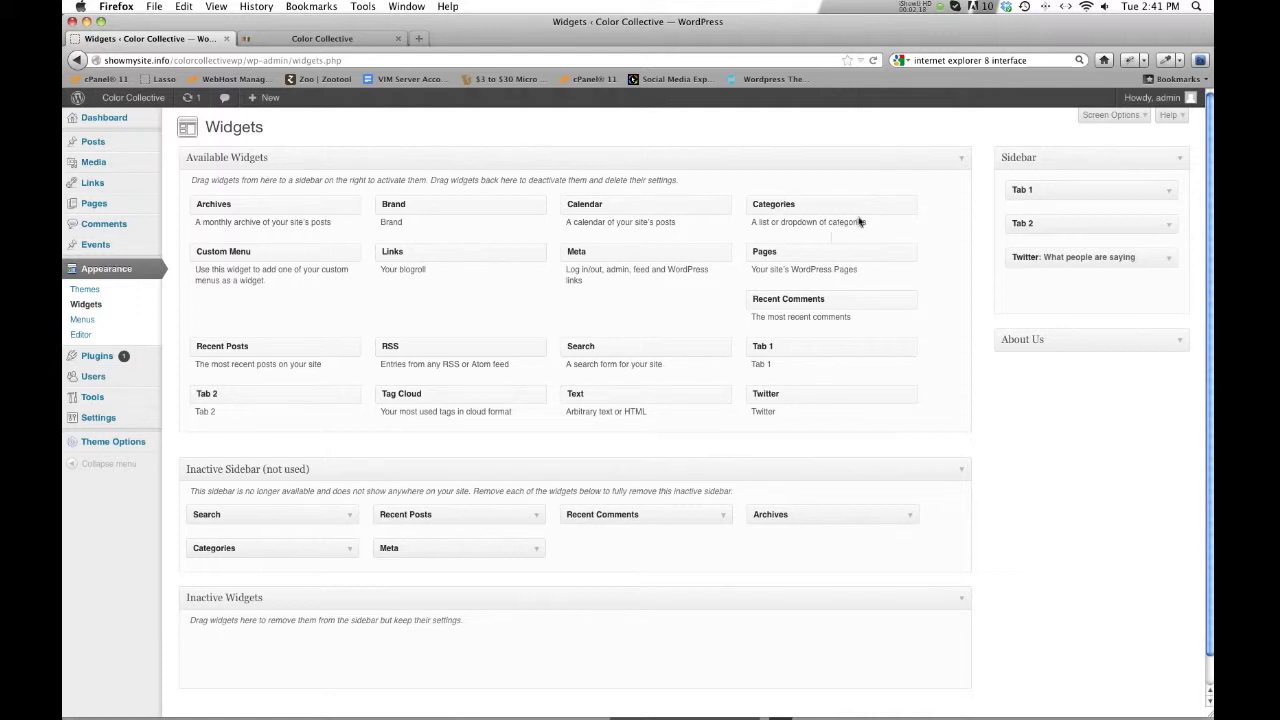
Add a Categories widget below Twitter in the Sidebar area, title it "Categories" and save it
drag(869, 205, 1110, 340)
click(1108, 329)
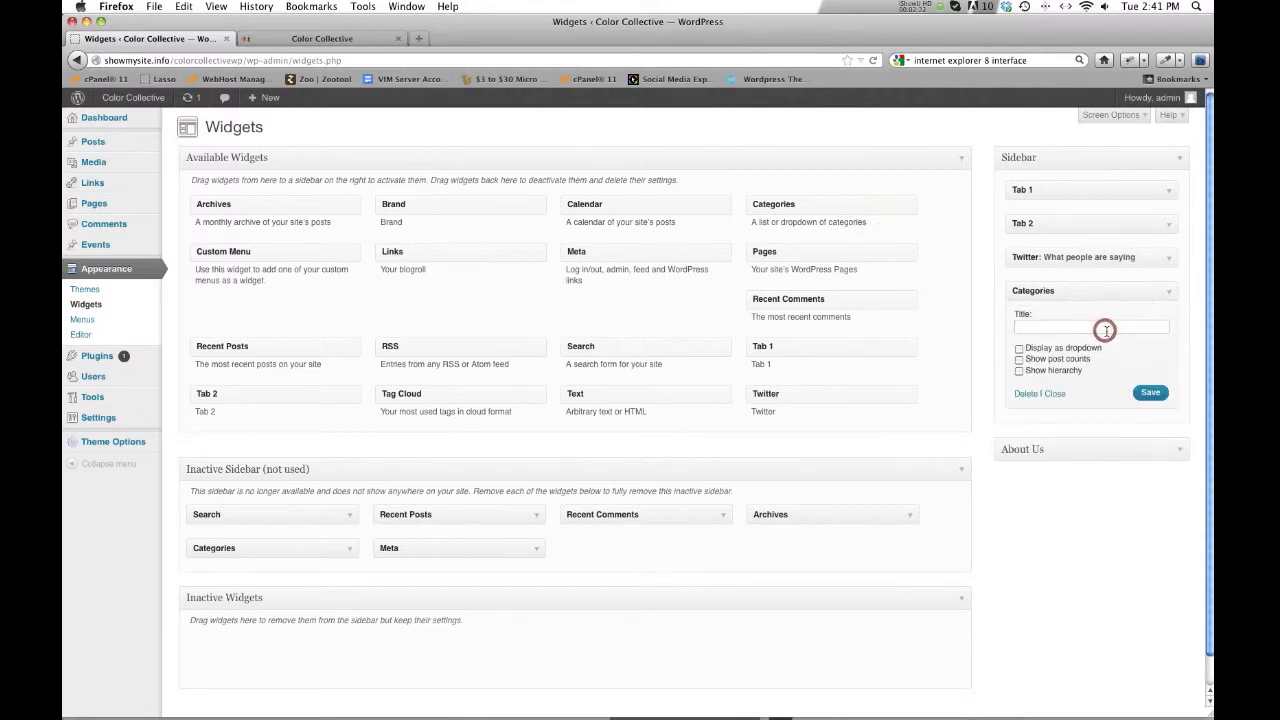
text(Cate)
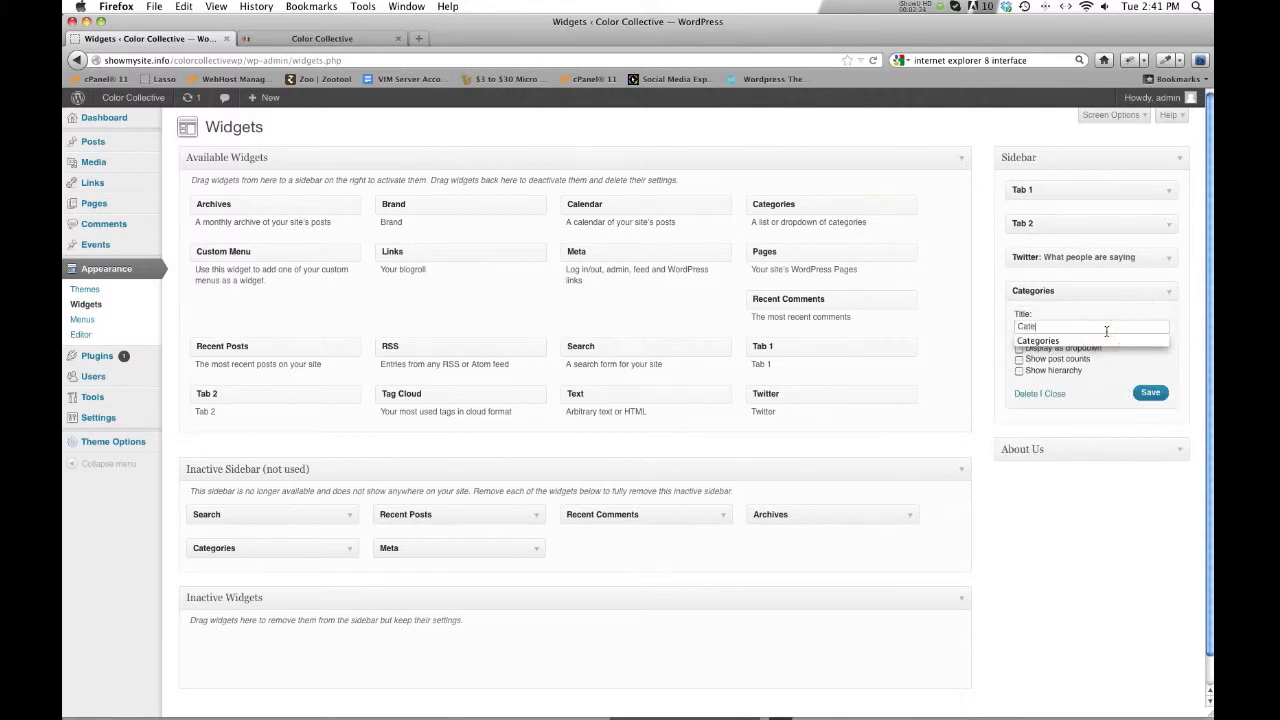
click(1100, 341)
click(1089, 419)
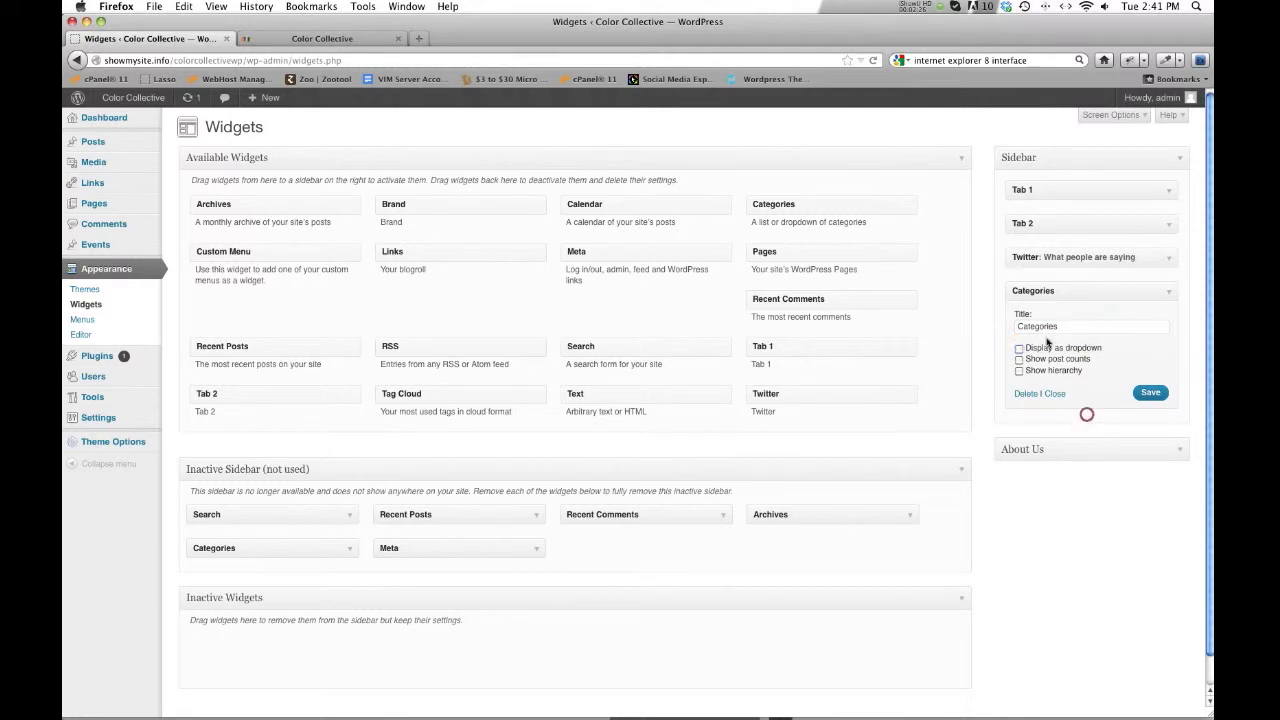
click(1145, 393)
Reload the live site, check the Categories block in its sidebar and open the Design category
click(350, 36)
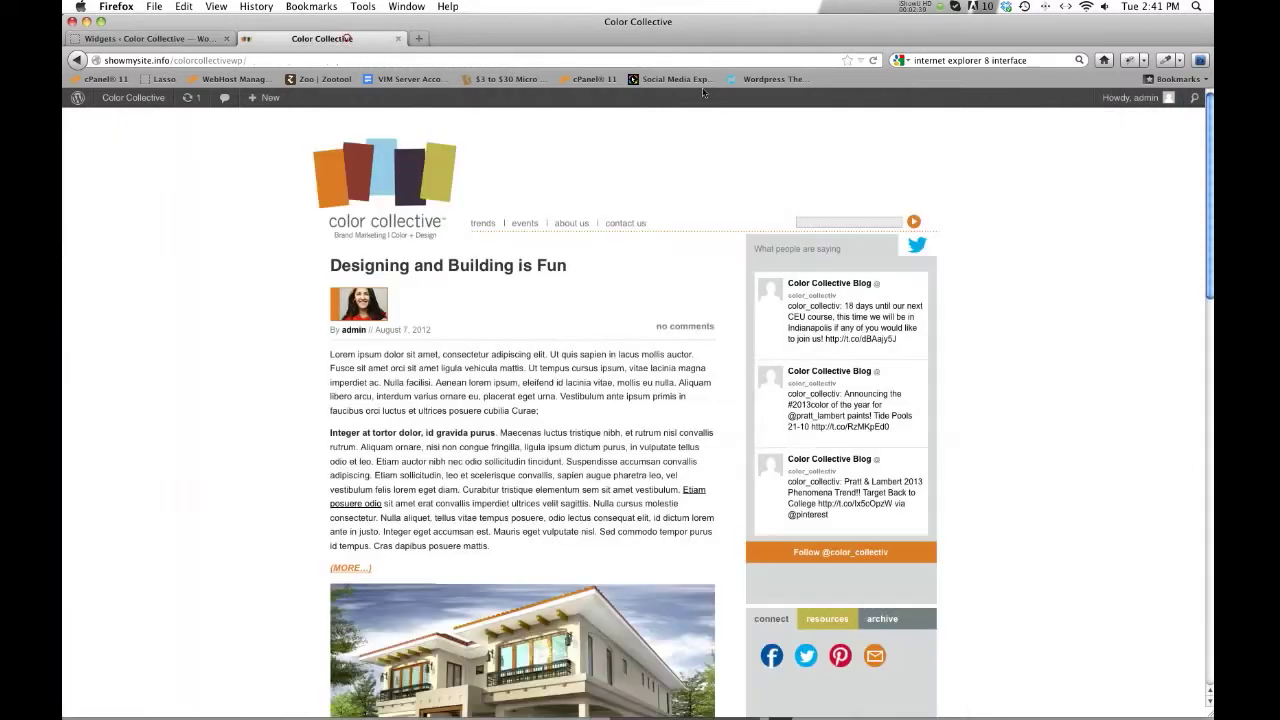
click(872, 62)
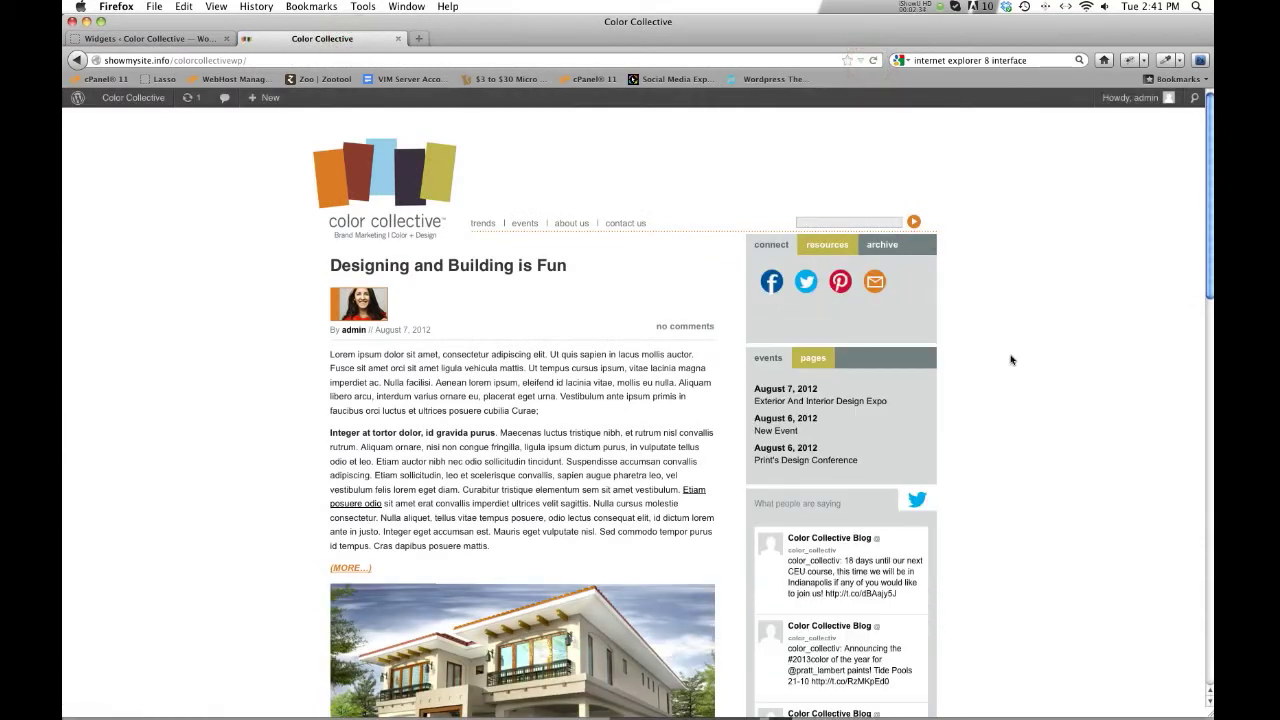
scroll(1010, 357, down, 6)
scroll(1010, 357, down, 1)
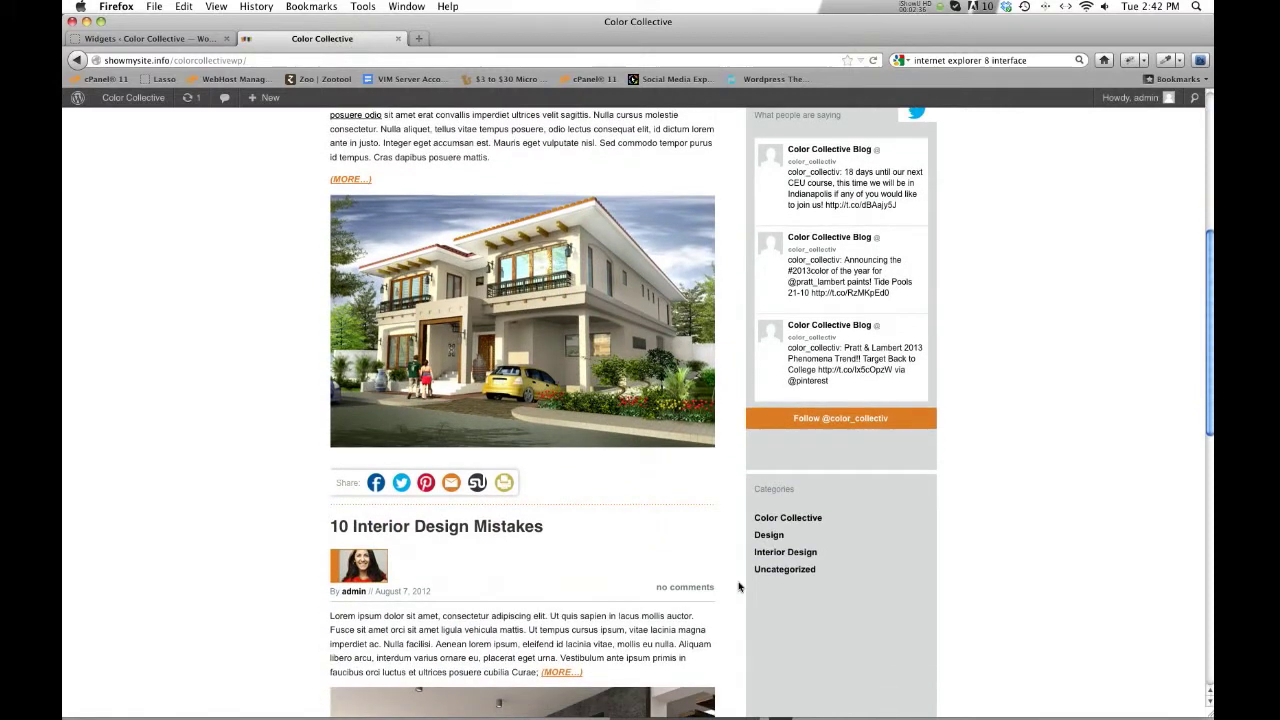
scroll(961, 521, down, 2)
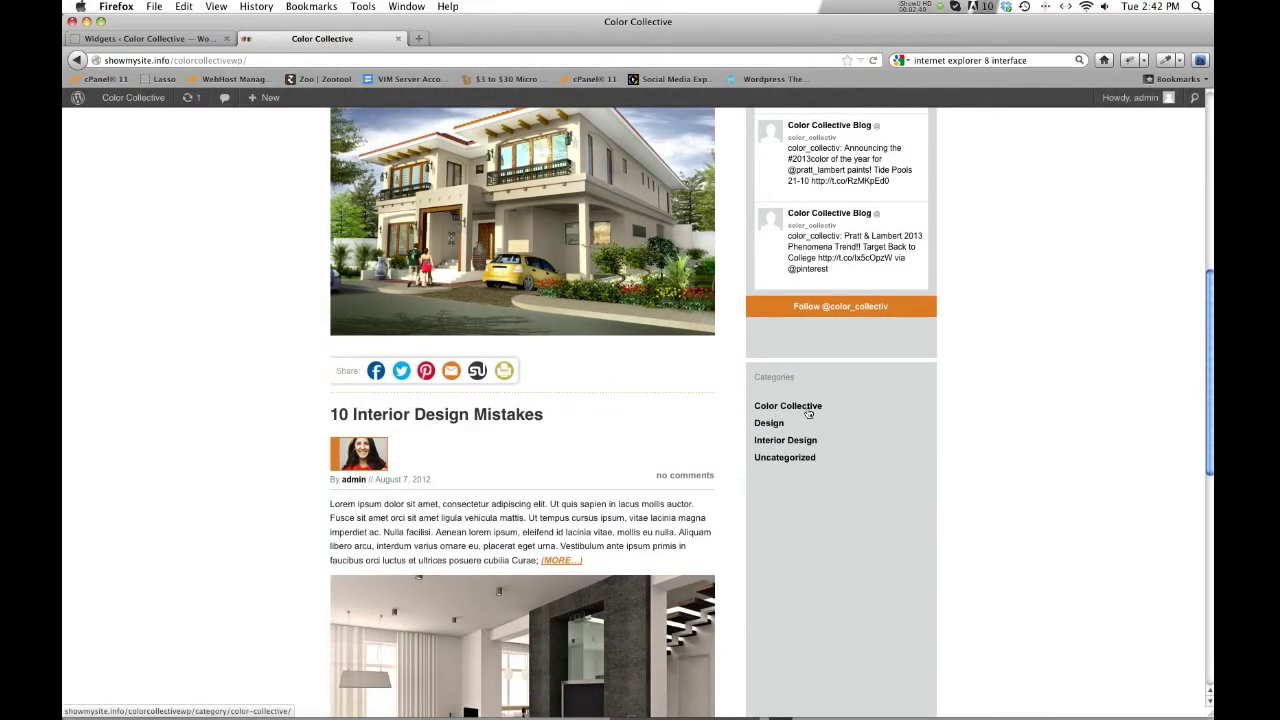
click(771, 423)
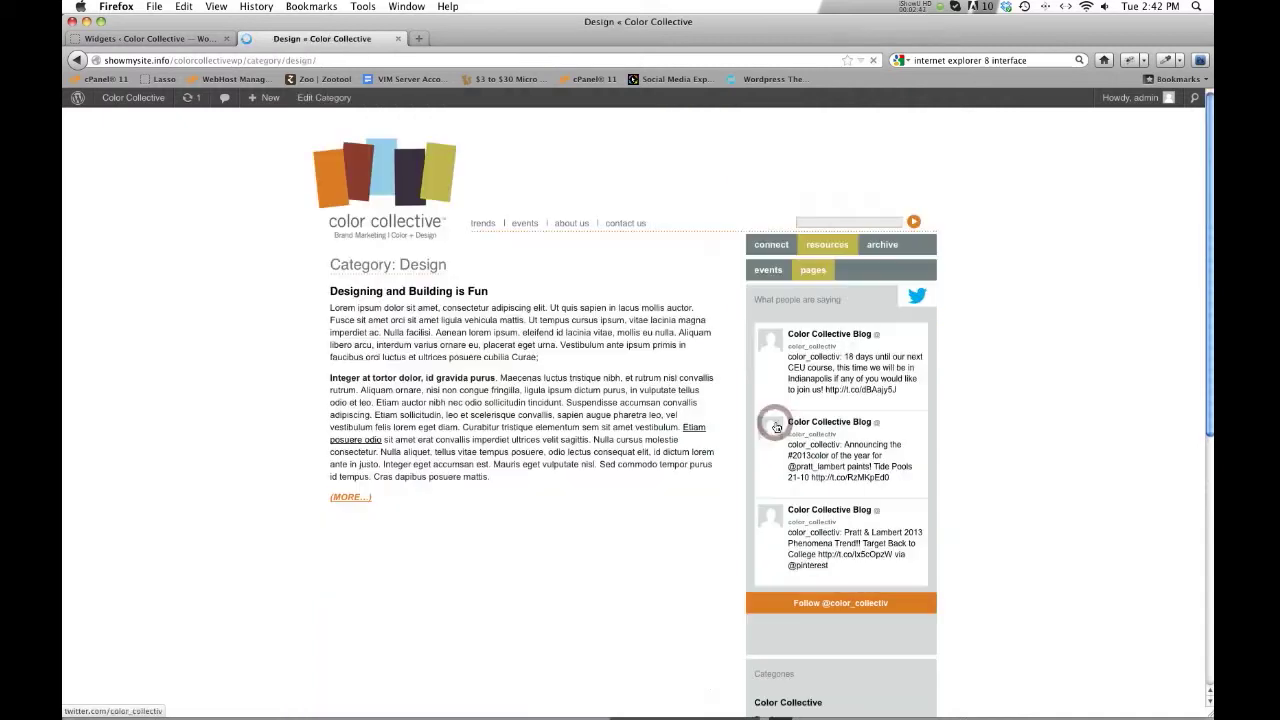
Look over the Design category page down to its sidebar, and collapse the Categories widget on the Widgets page
scroll(368, 318, down, 1)
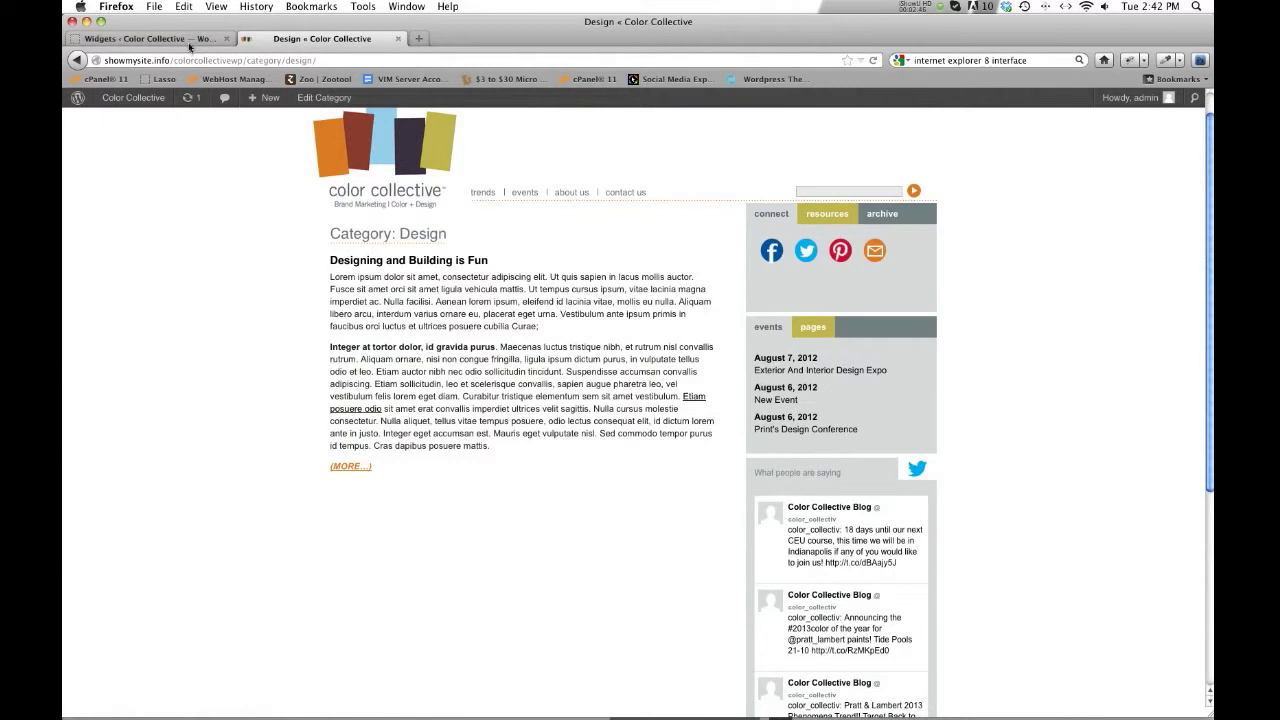
scroll(986, 380, down, 5)
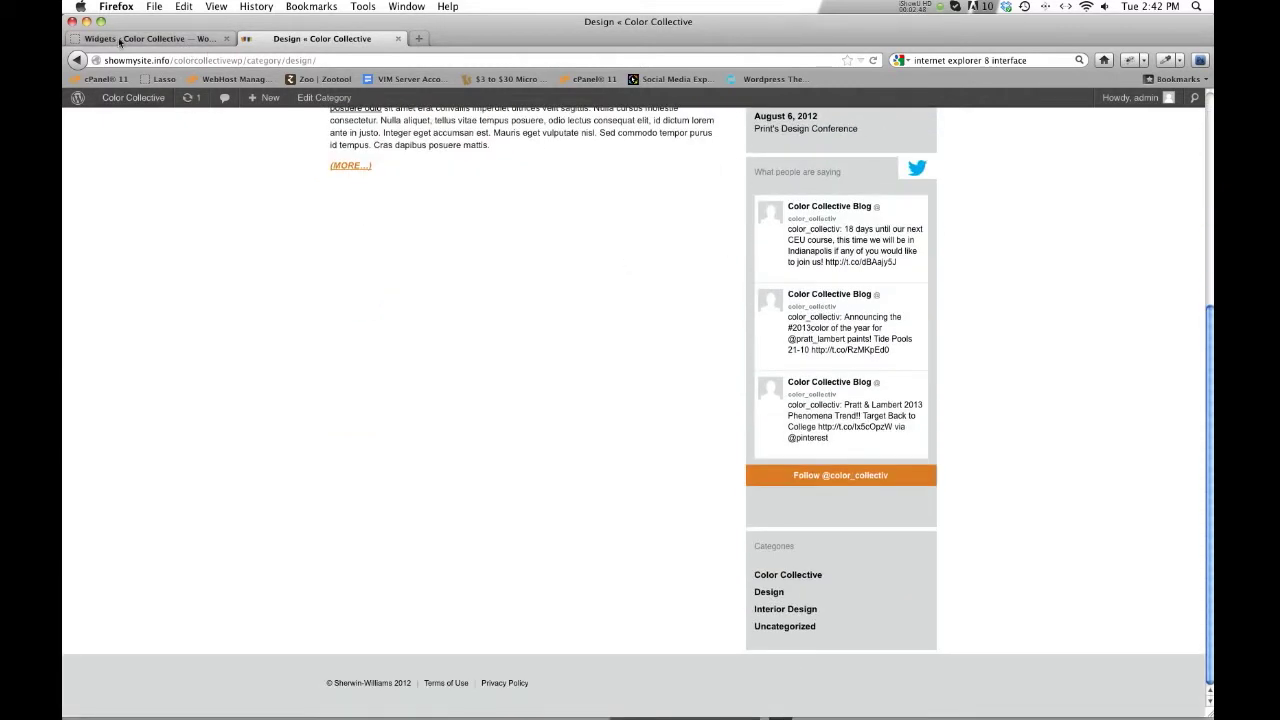
click(130, 38)
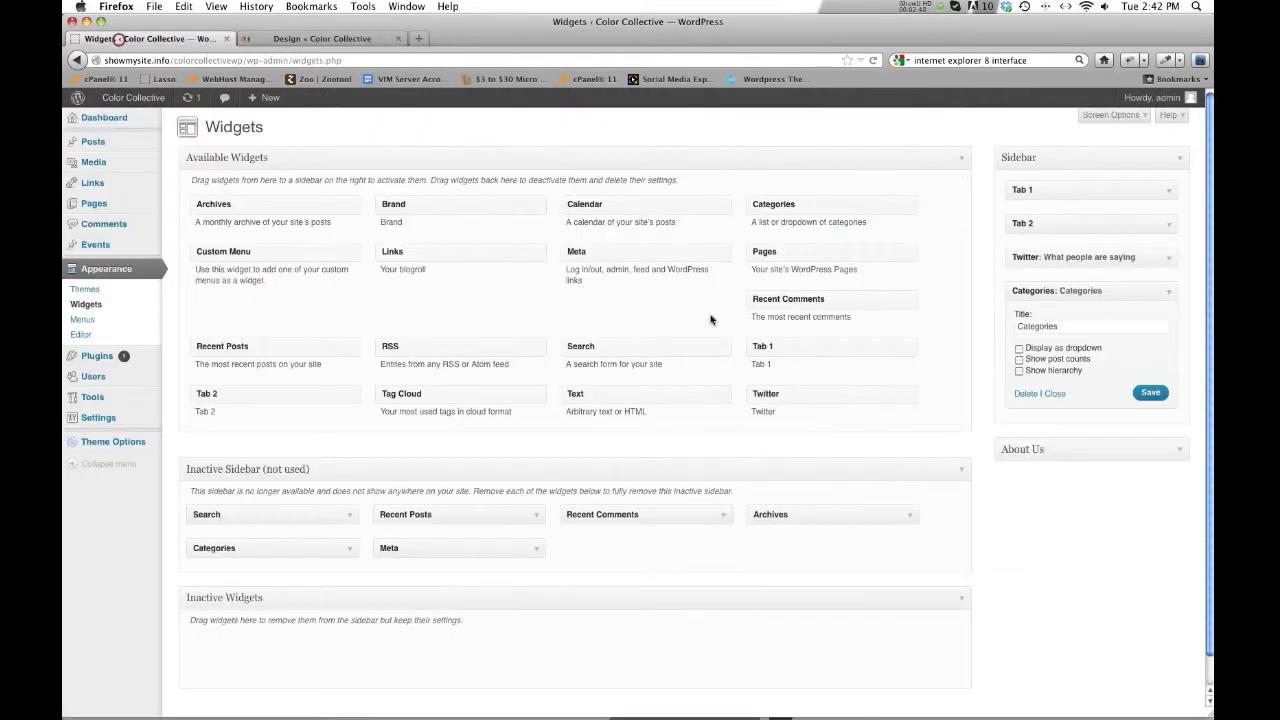
click(1051, 394)
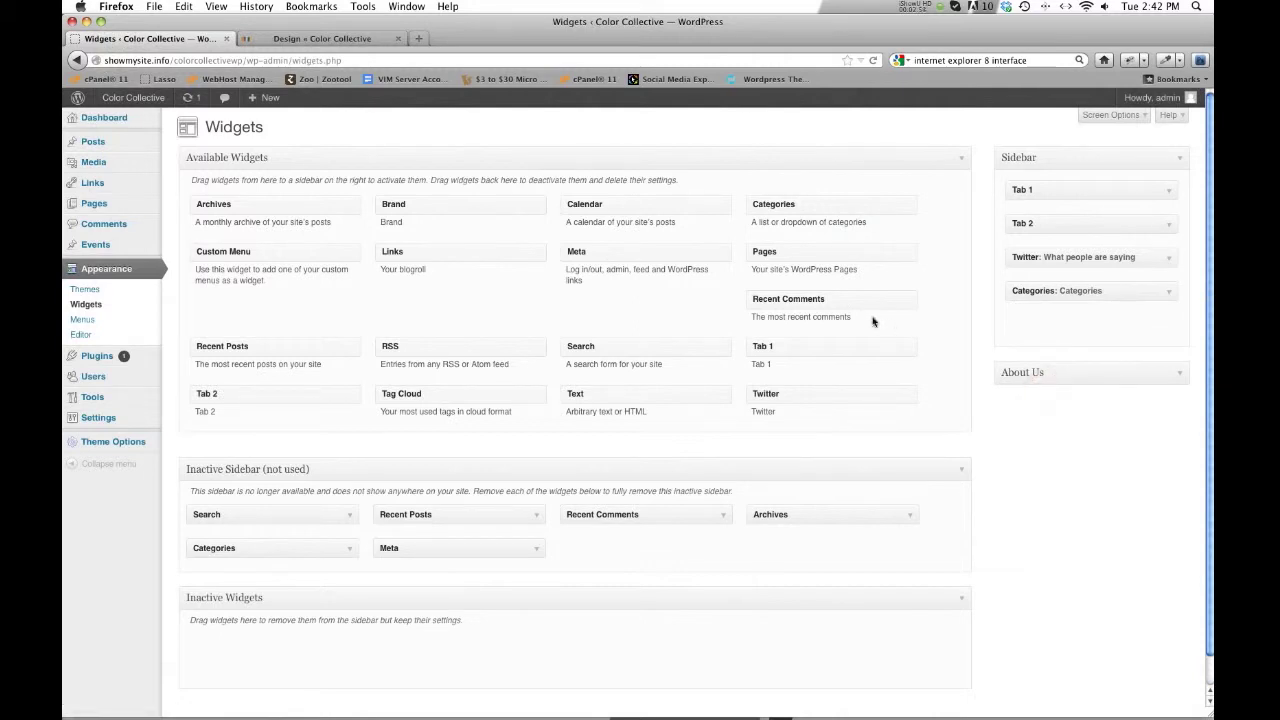
Add a Text widget below Categories, titled "Announcement", containing "Some text and stuff goes here." plus a lorem ipsum passage, and save it
drag(667, 398, 1000, 325)
click(977, 365)
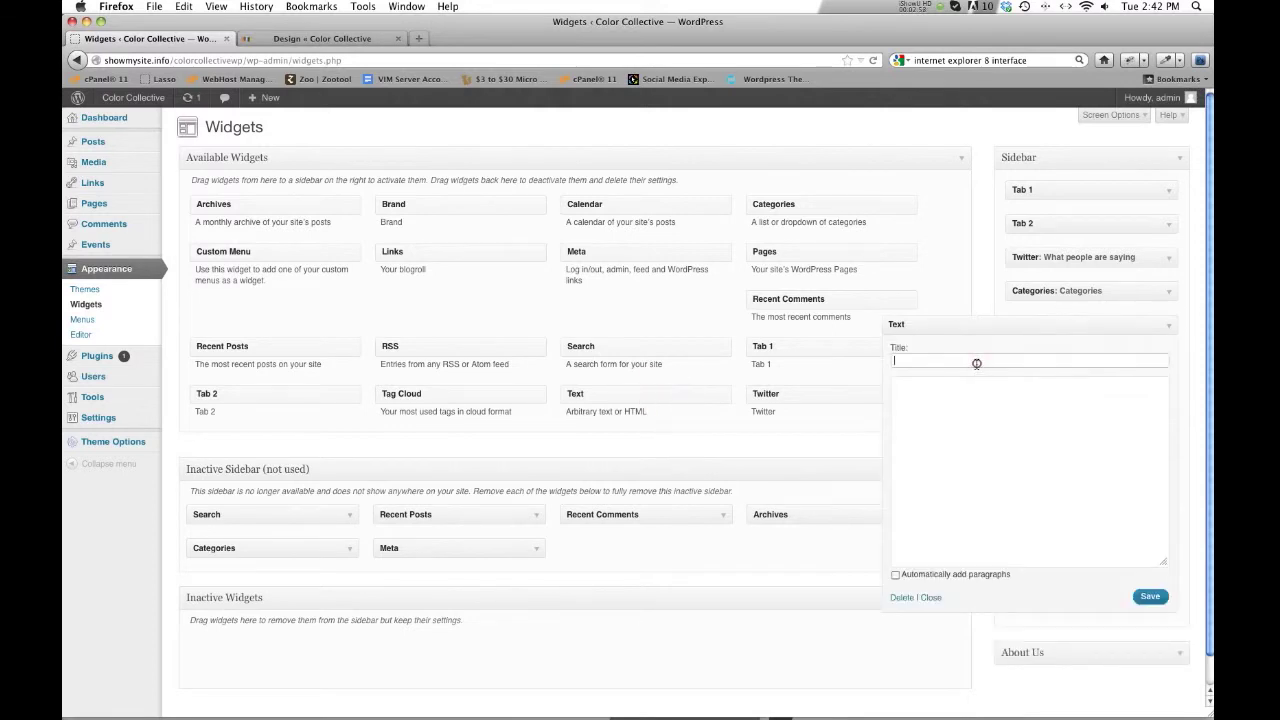
text(Announcement)
key(Tab)
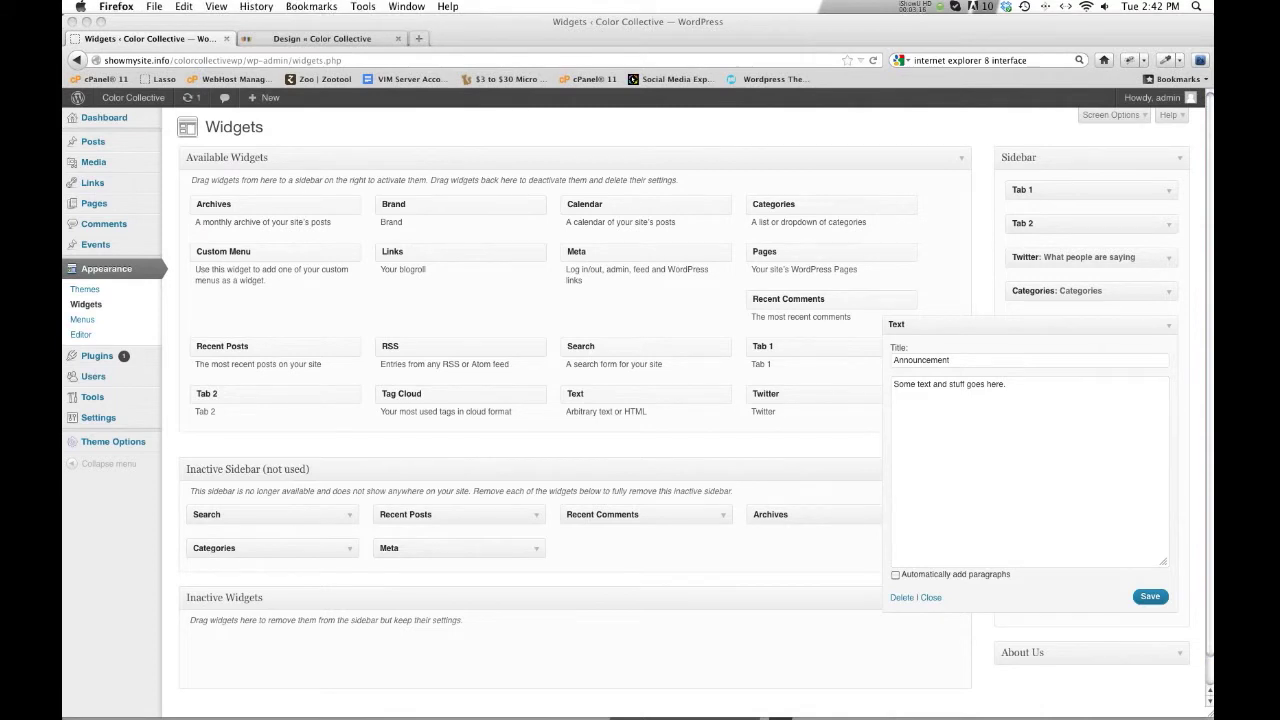
click(1045, 450)
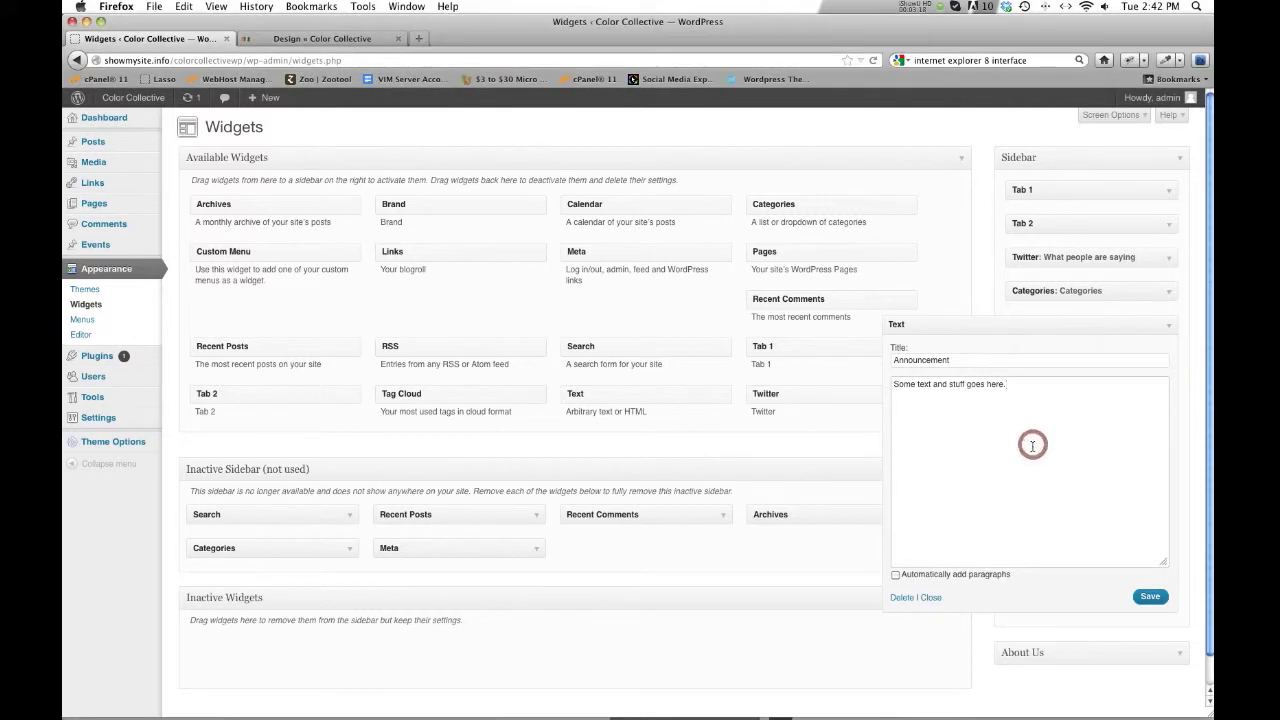
text(Lorem ipsum dolor sit amet, consectetur adipiscing elit. Ut quis sapien in lacus mollis auctor. Fusce sit amet orci sit amet ligula vehicula mattis. Ut tempus cursus ipsum, vitae lacinia magna imperdiet ac. Nulla facilisi. Aenean lorem ipsum, eleifend id lacinia vitae,)
click(1147, 596)
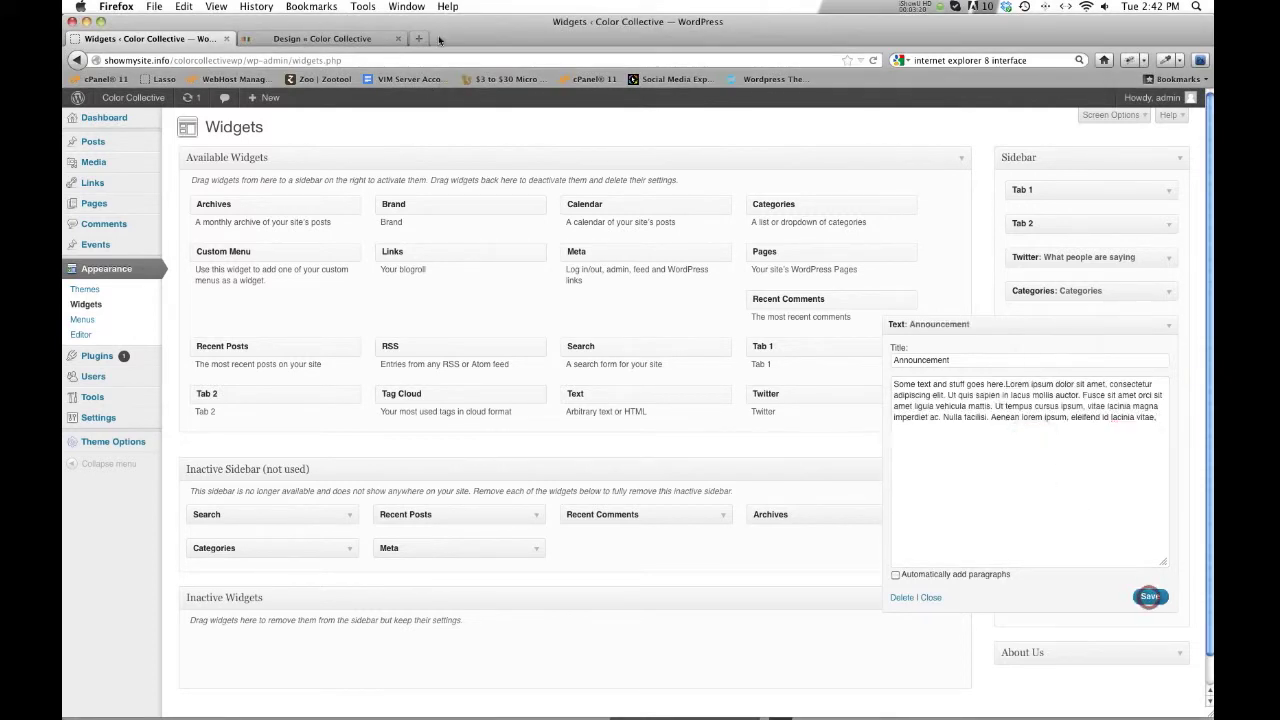
Open the live site's home page and check the Announcement block in its sidebar
click(326, 40)
scroll(408, 180, up, 4)
click(408, 182)
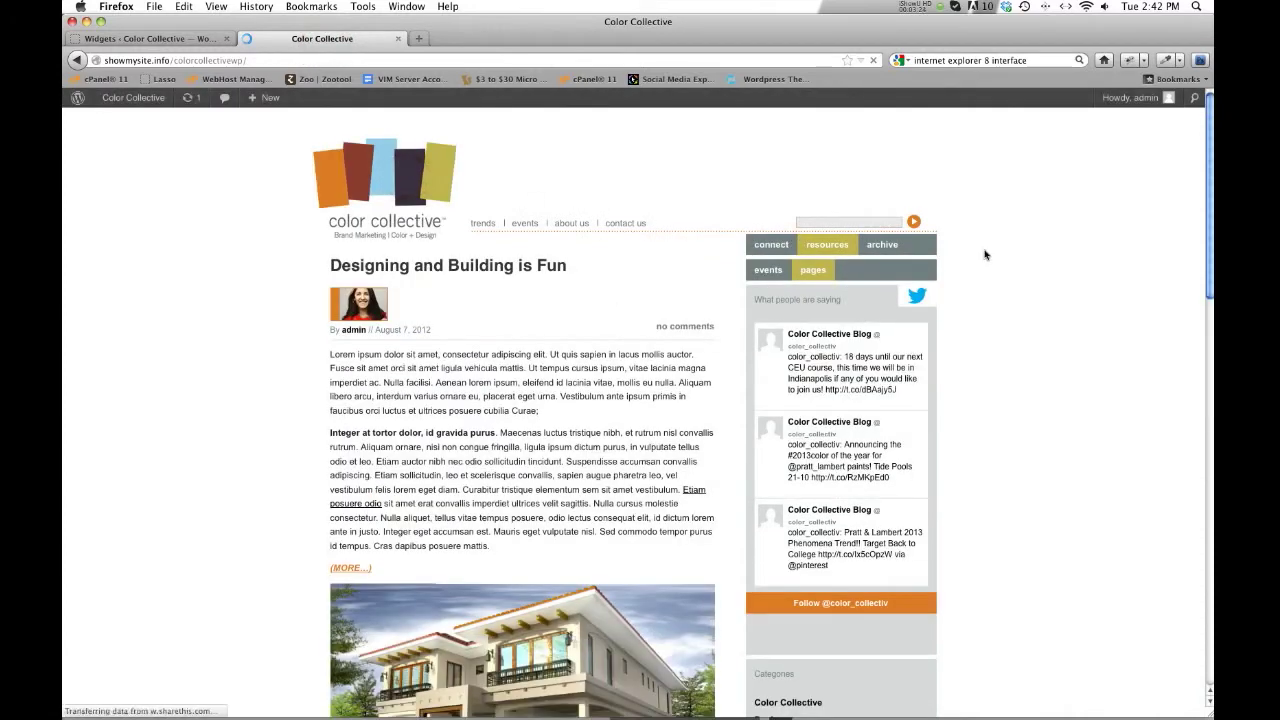
scroll(985, 254, down, 5)
scroll(985, 254, down, 4)
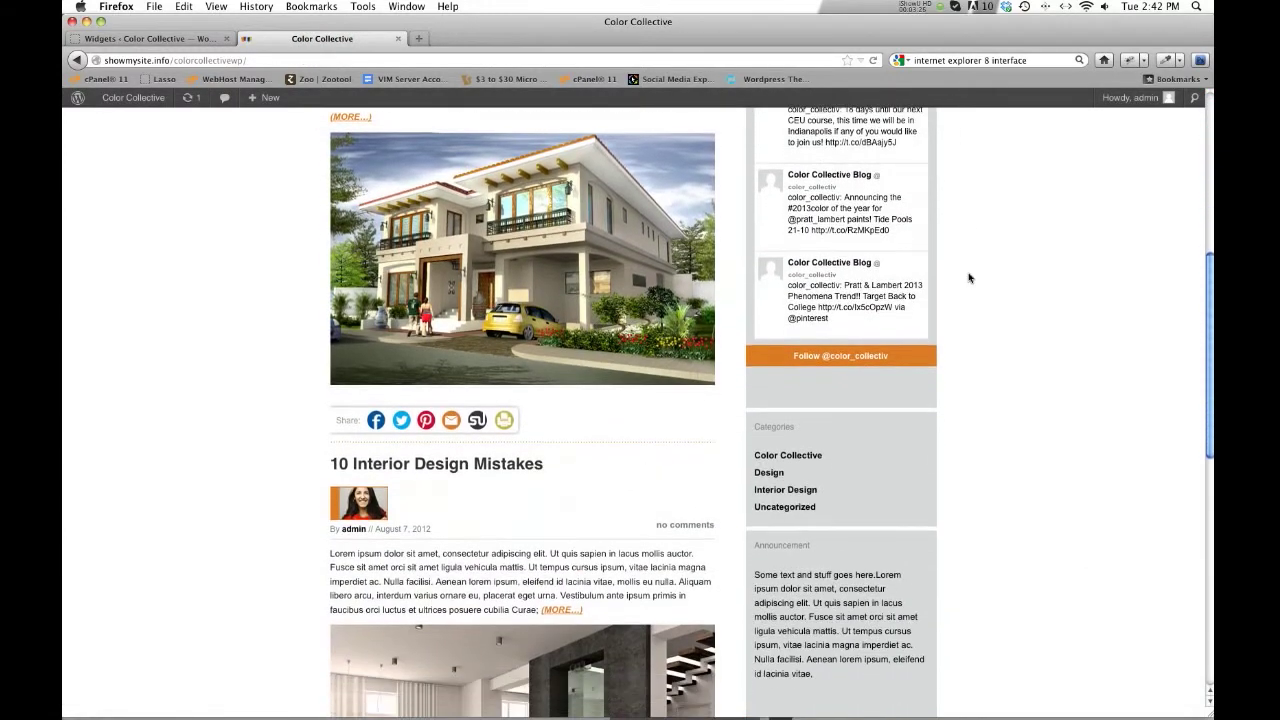
triple_click(829, 628)
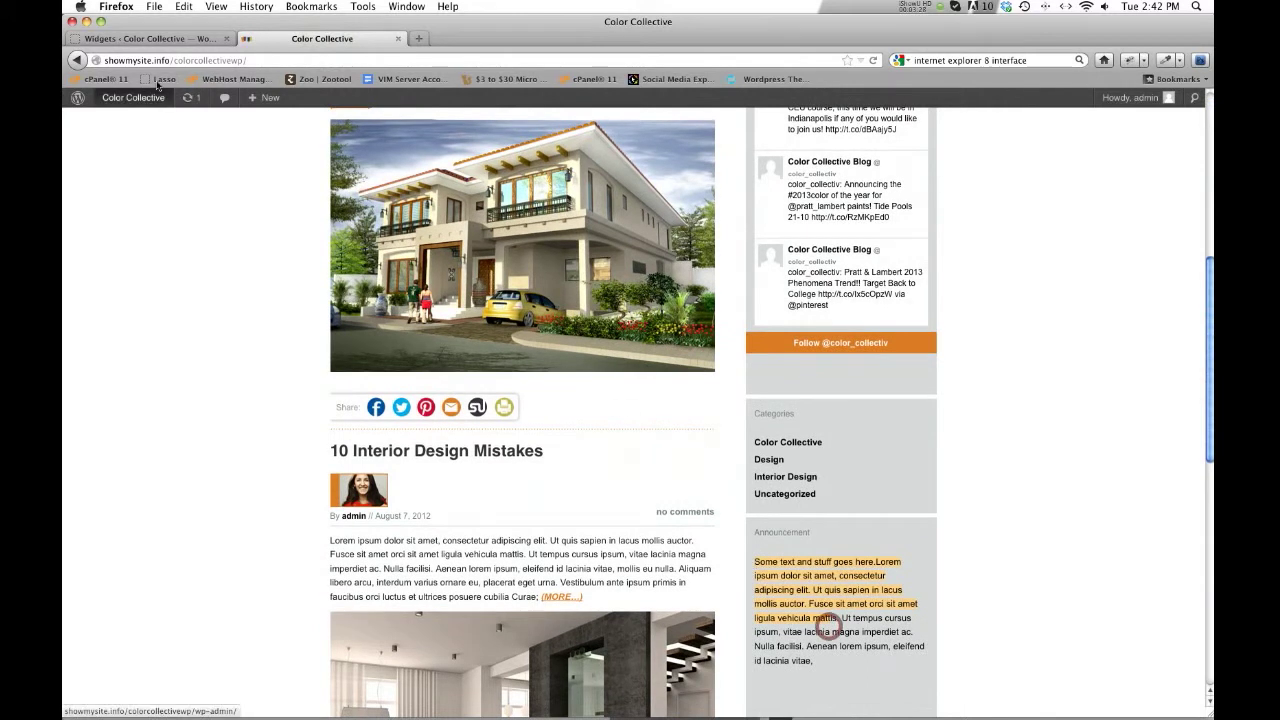
Collapse the Announcement Text widget and add a Custom Menu widget below it that uses the Header Menu
click(152, 40)
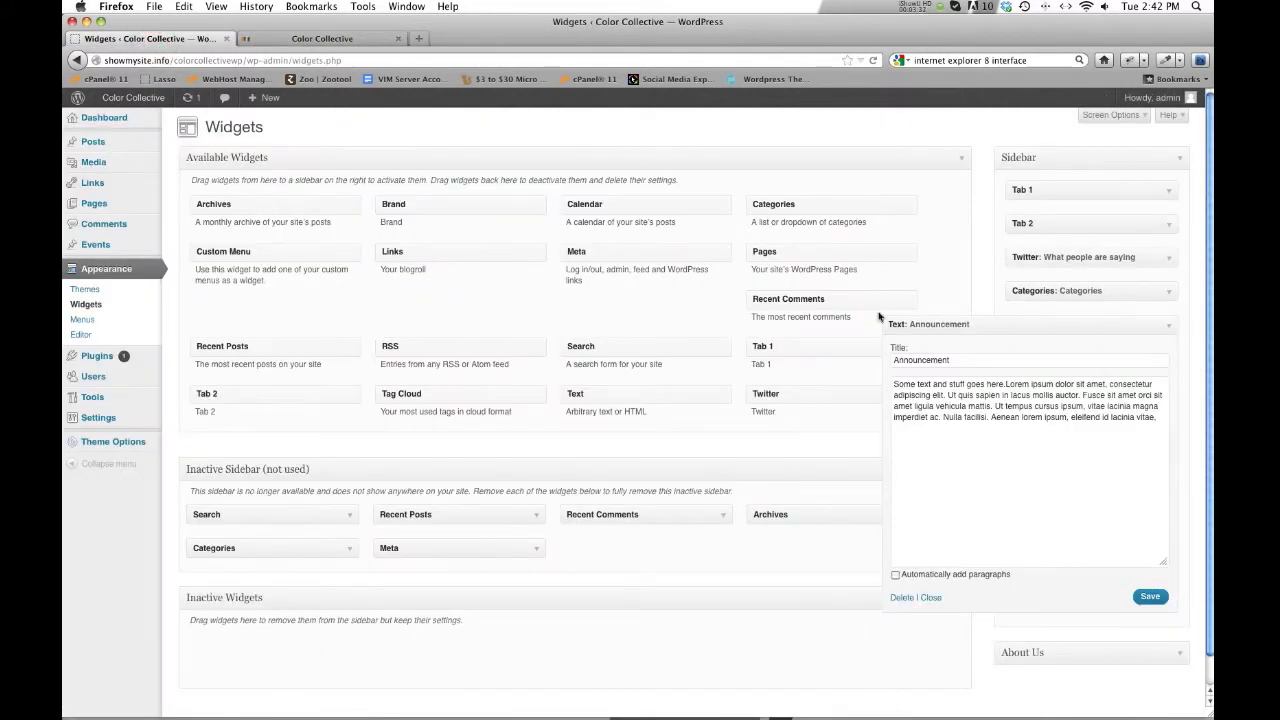
click(1168, 327)
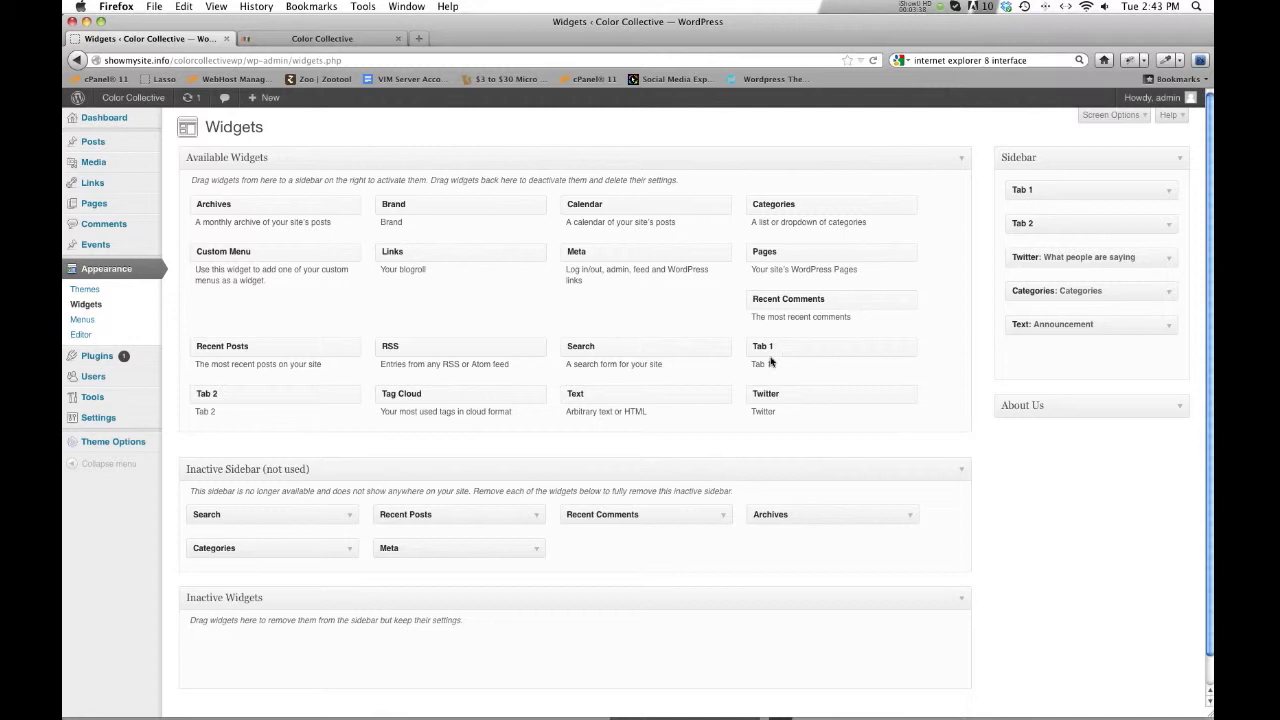
drag(267, 254, 1100, 405)
click(1123, 419)
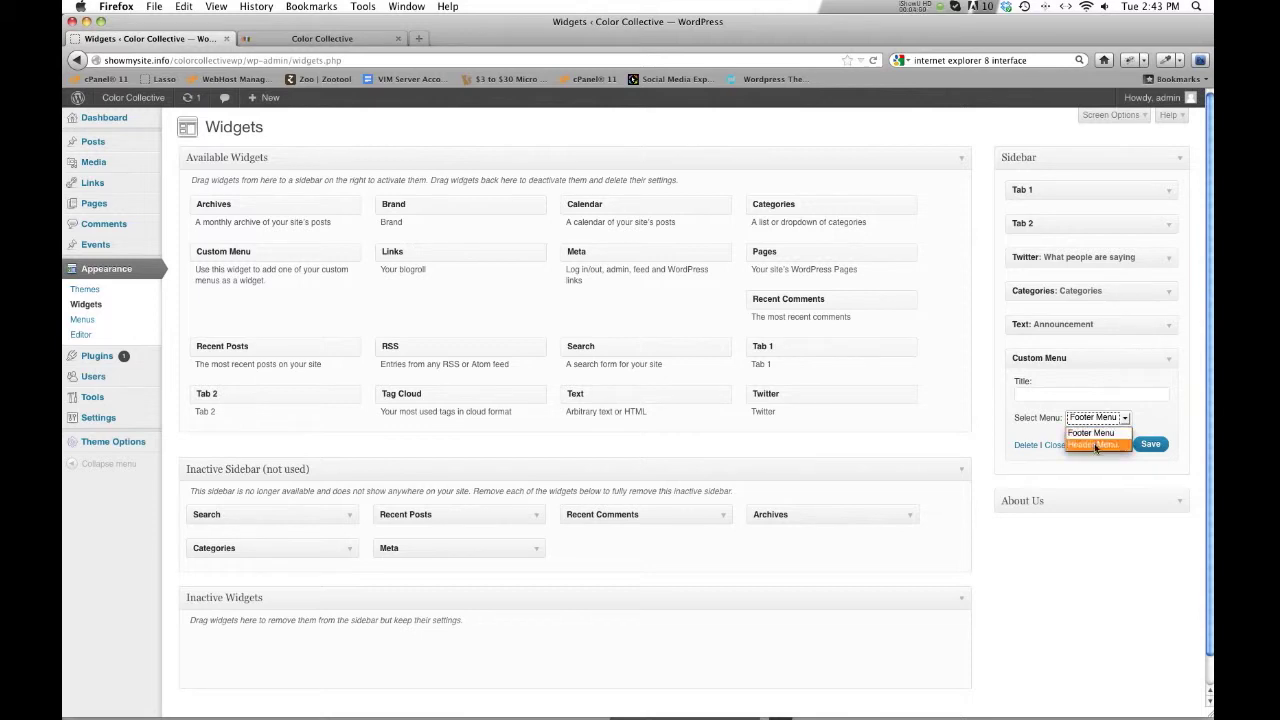
click(1145, 417)
click(1120, 417)
click(1101, 447)
click(1149, 413)
Title the Custom Menu widget "Menu" and save it
click(1041, 397)
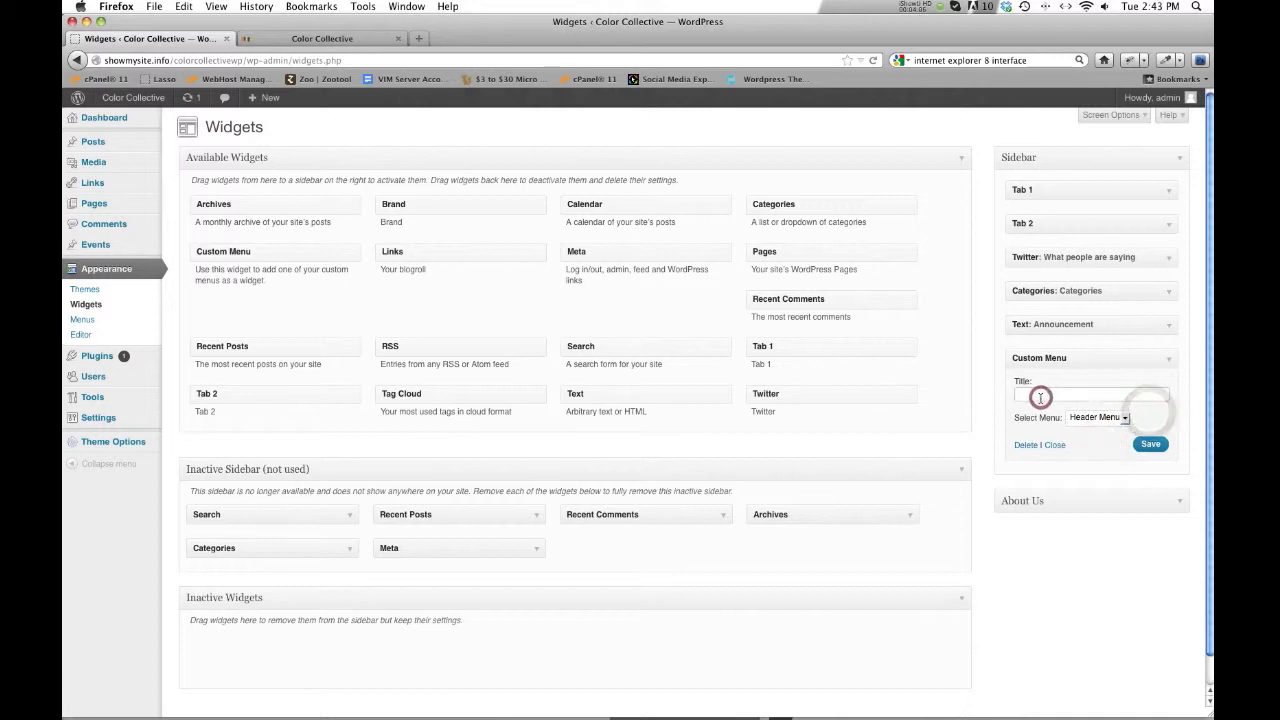
text(Menu)
click(1097, 460)
click(1148, 444)
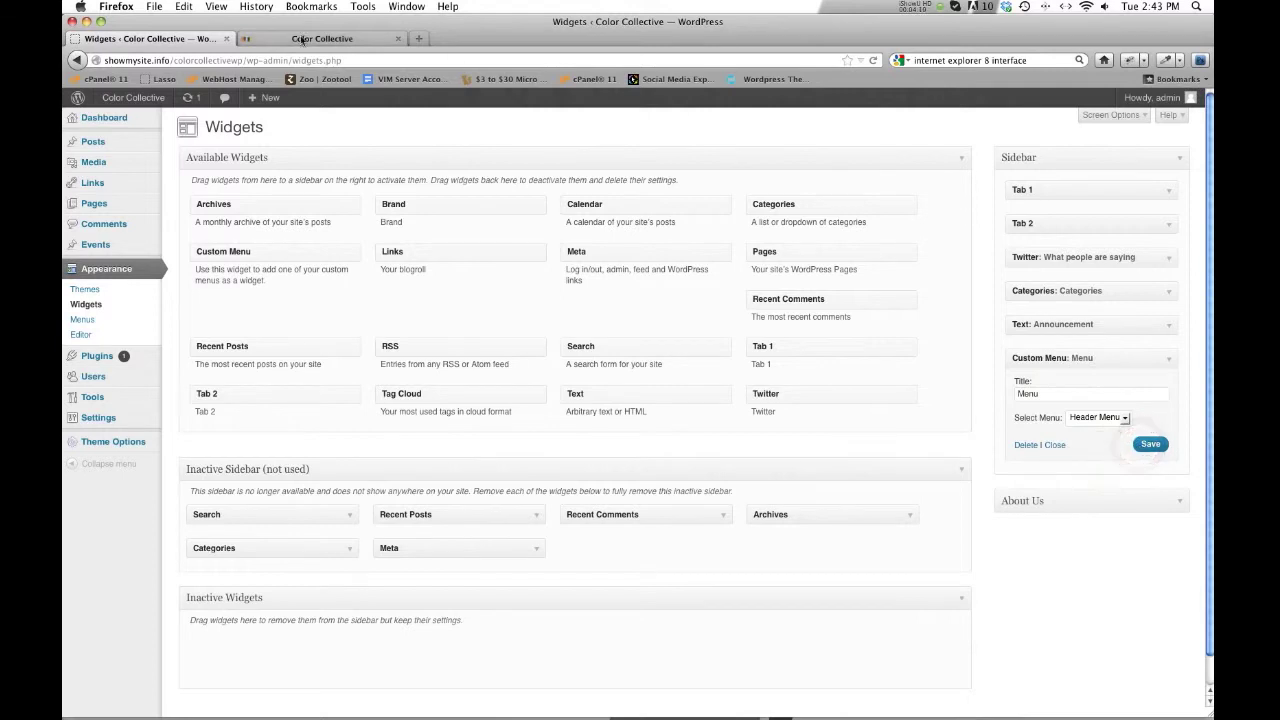
Reload the live site and compare the sidebar's Menu block with the header navigation
click(300, 39)
click(874, 60)
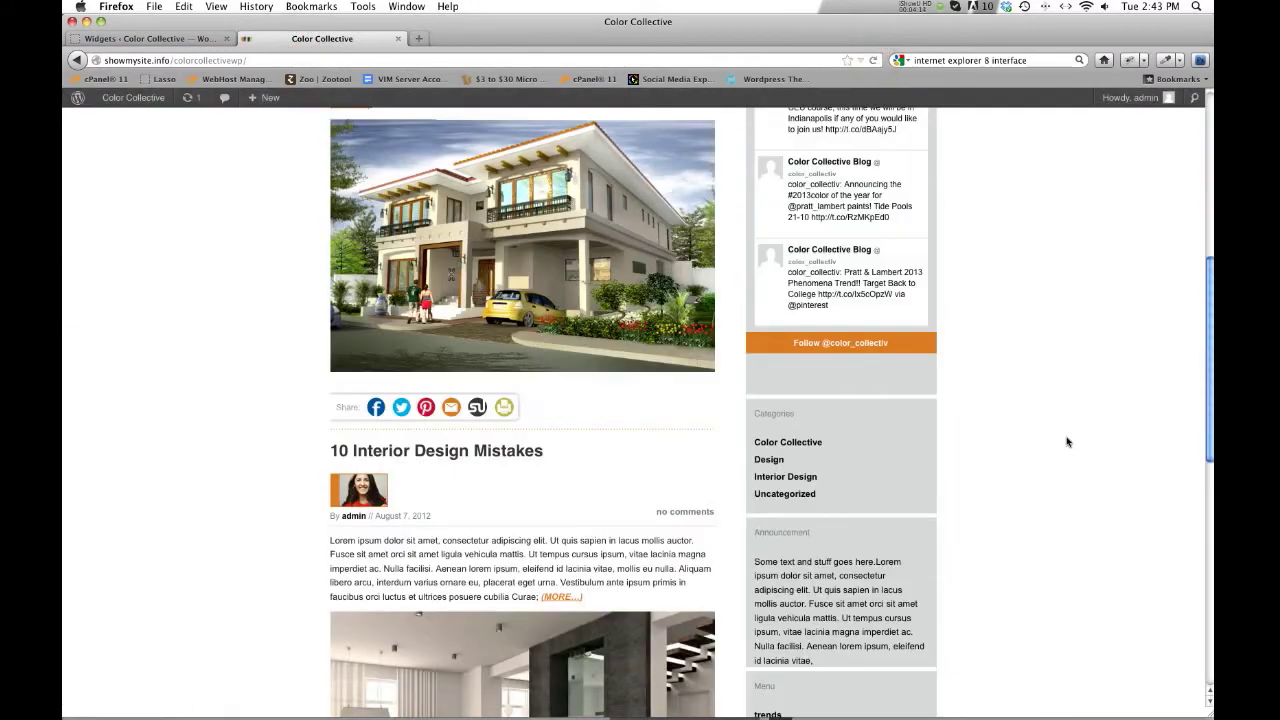
scroll(1066, 441, down, 5)
scroll(768, 449, up, 10)
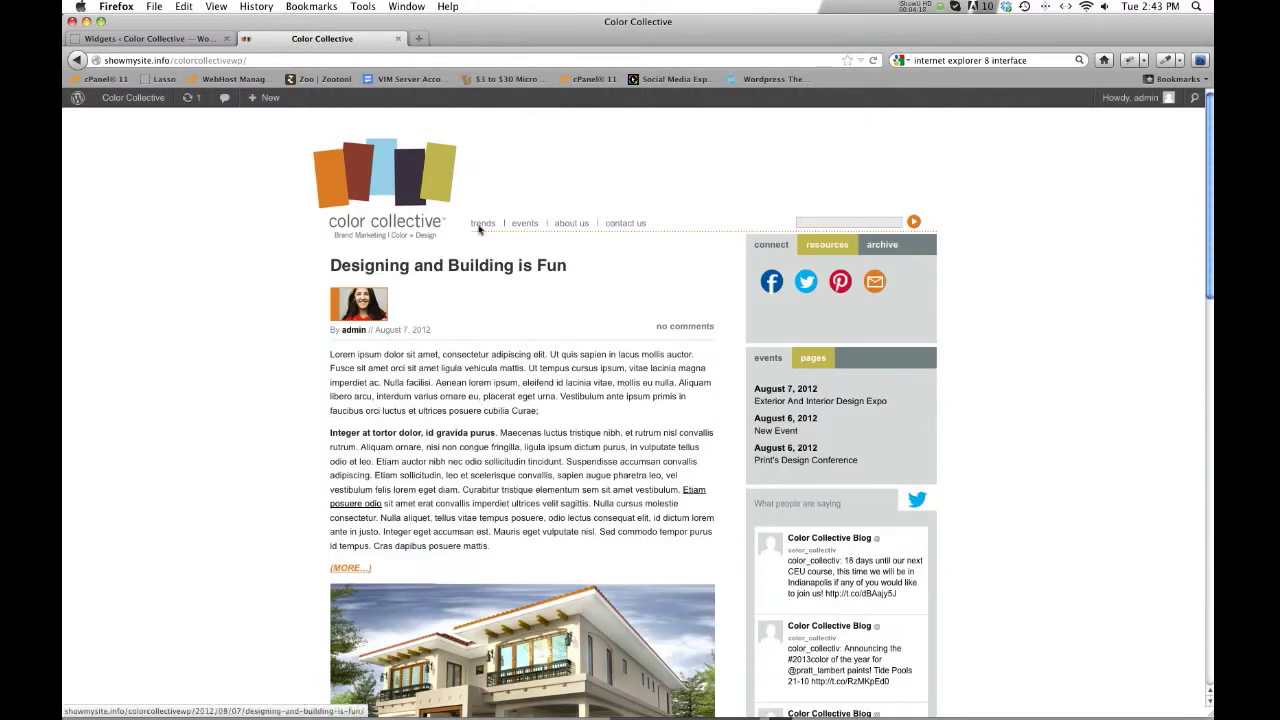
scroll(646, 235, down, 6)
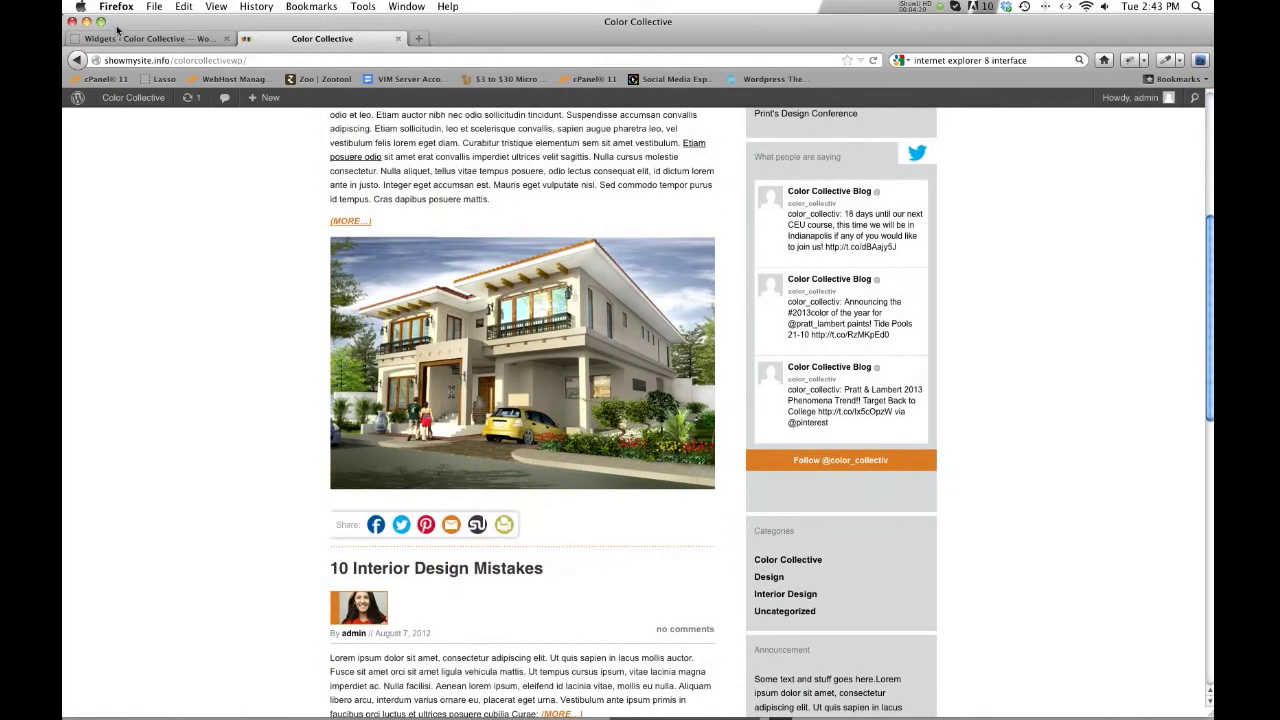
Add a Tag Cloud widget below Custom Menu in the Sidebar area, title it "Tags" and save it
click(121, 39)
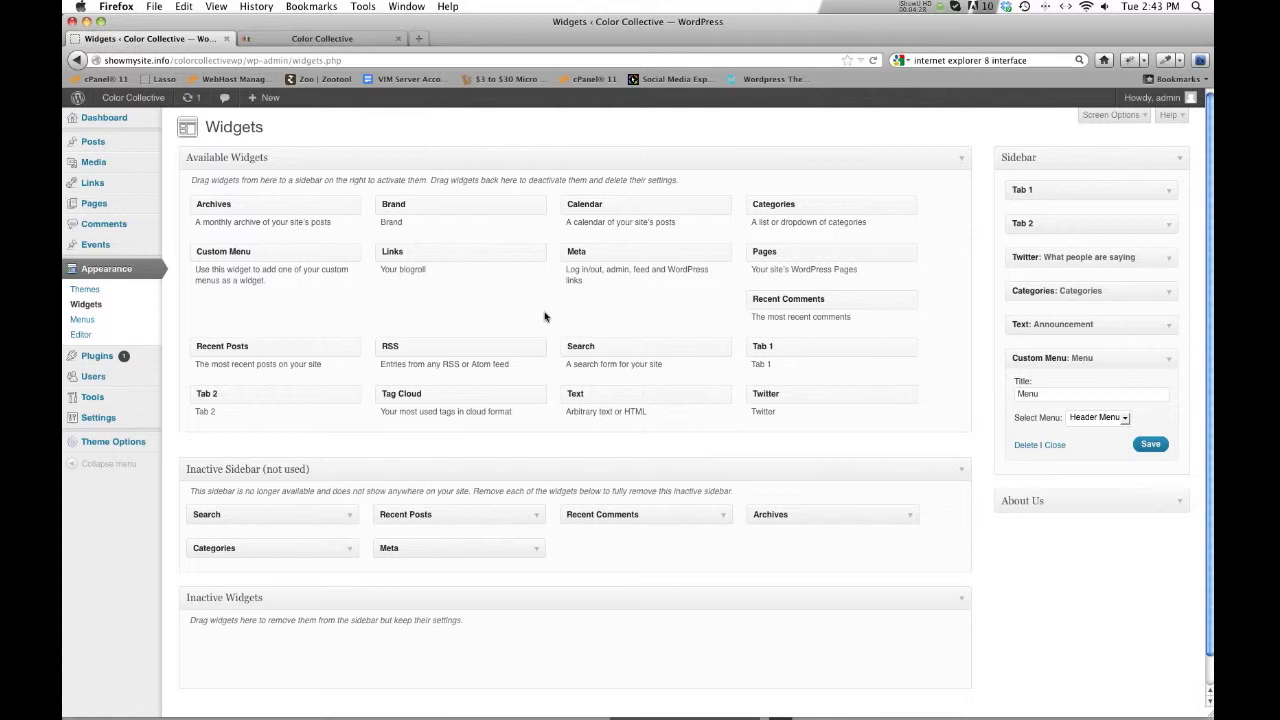
click(1124, 418)
click(1065, 468)
drag(443, 395, 1093, 489)
click(1054, 521)
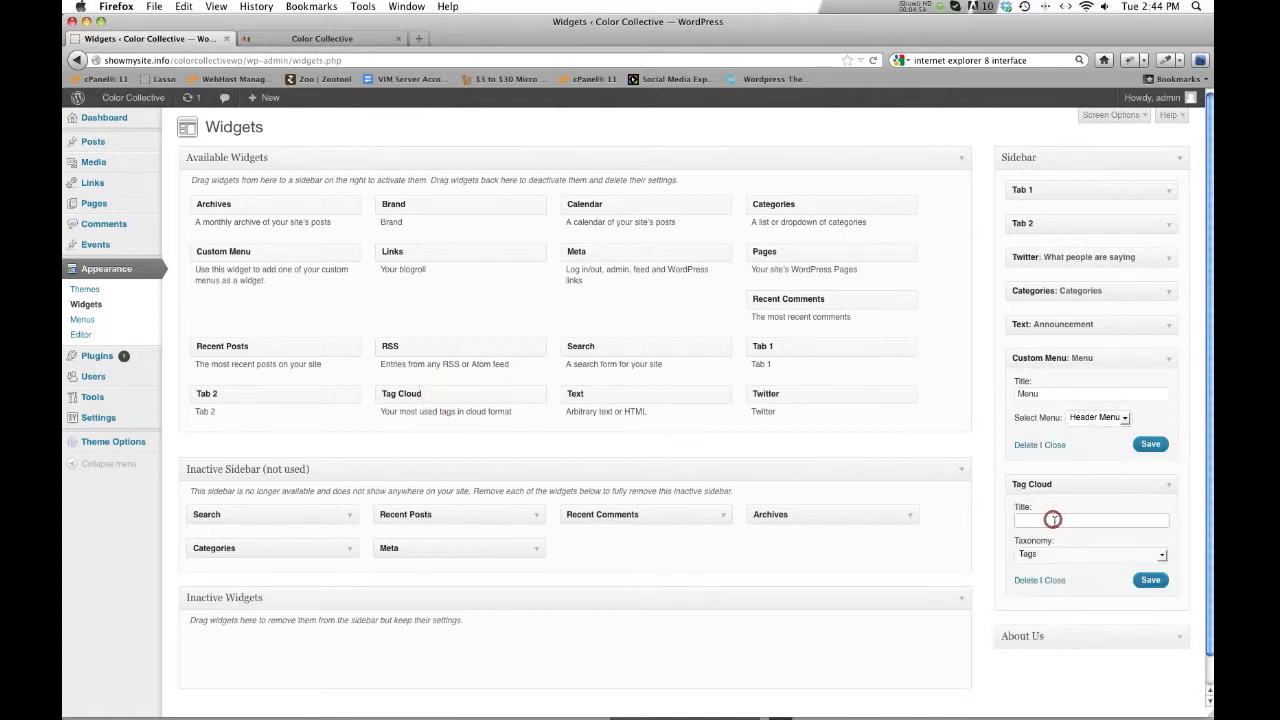
text(Tags)
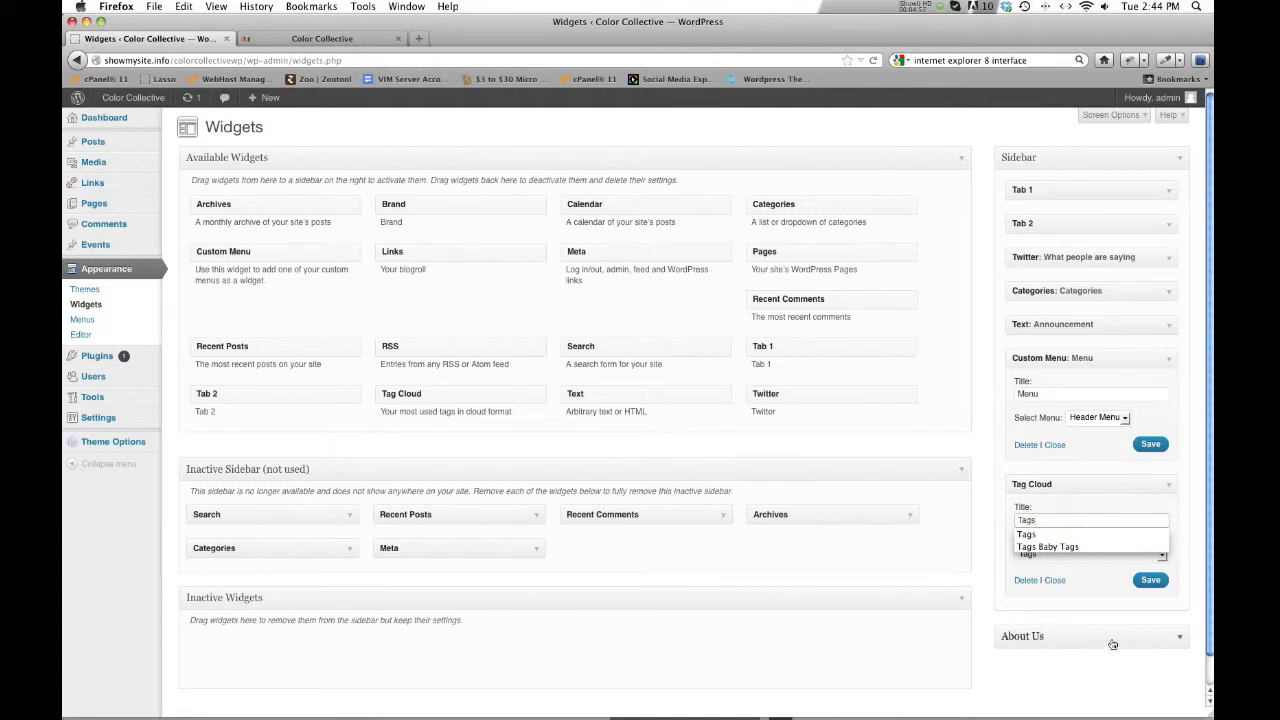
click(1087, 614)
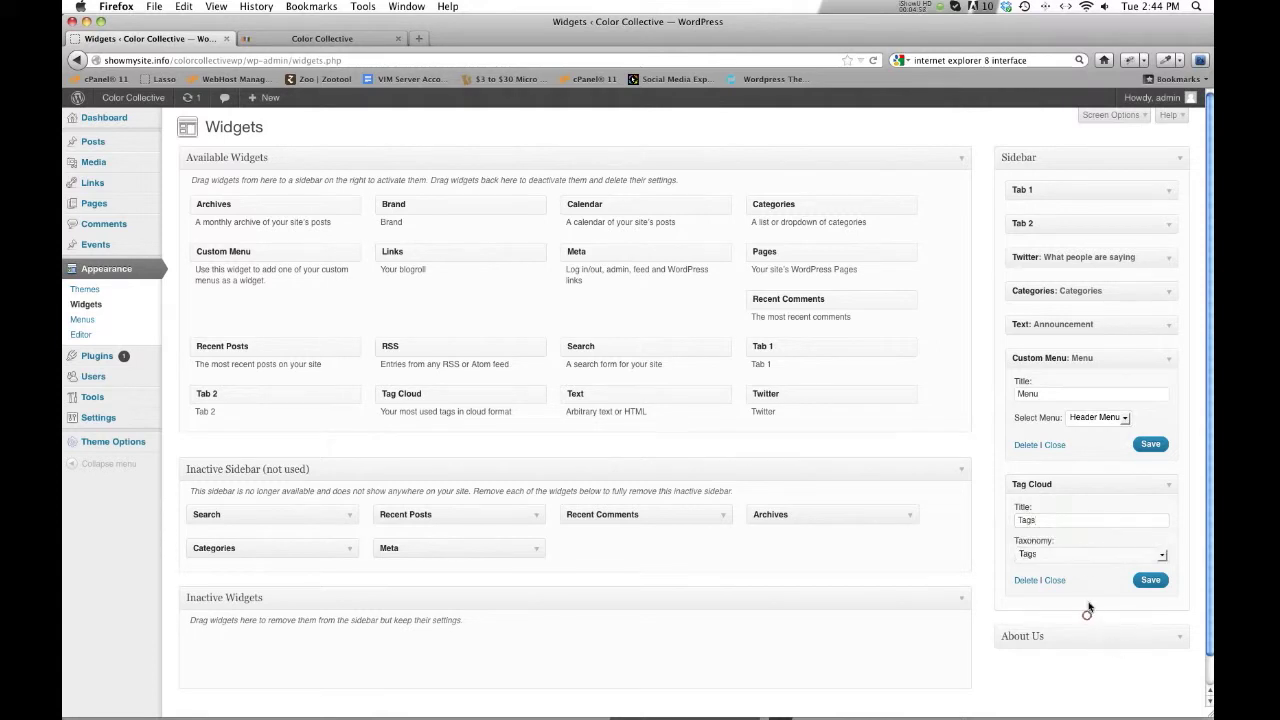
click(1140, 582)
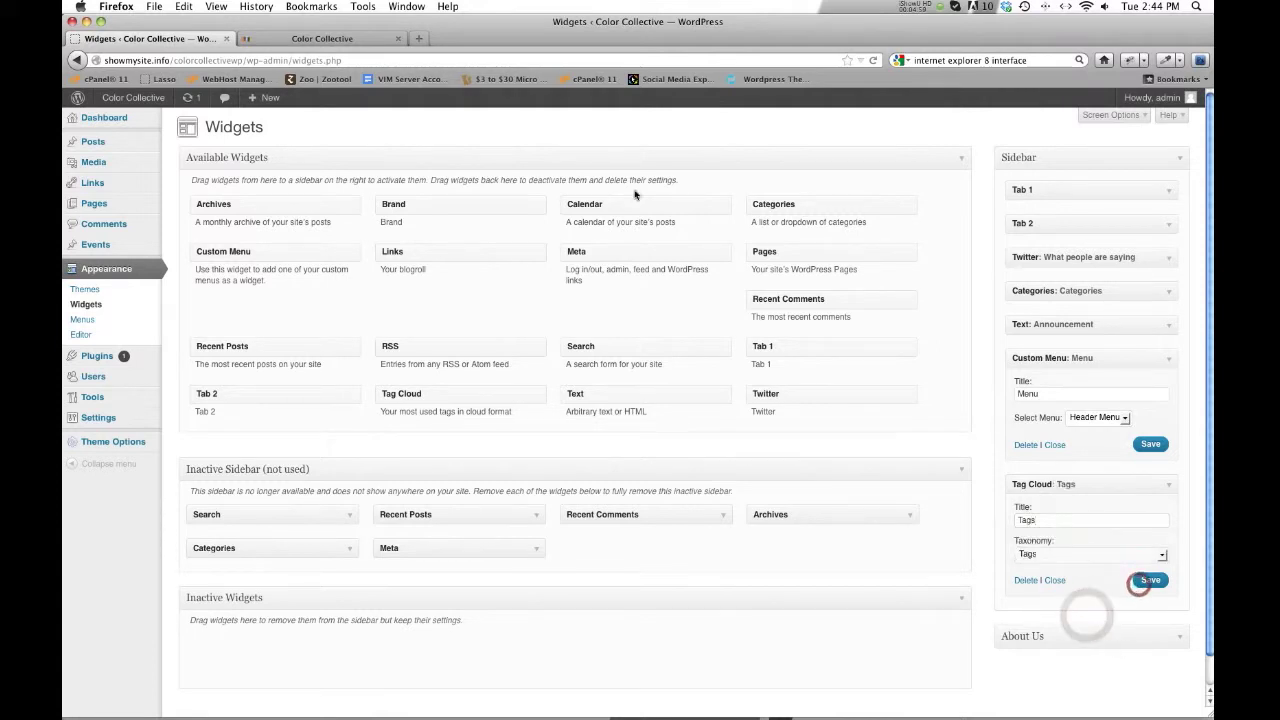
Reload the live site and check the Tags block at the end of its sidebar
click(314, 40)
click(871, 61)
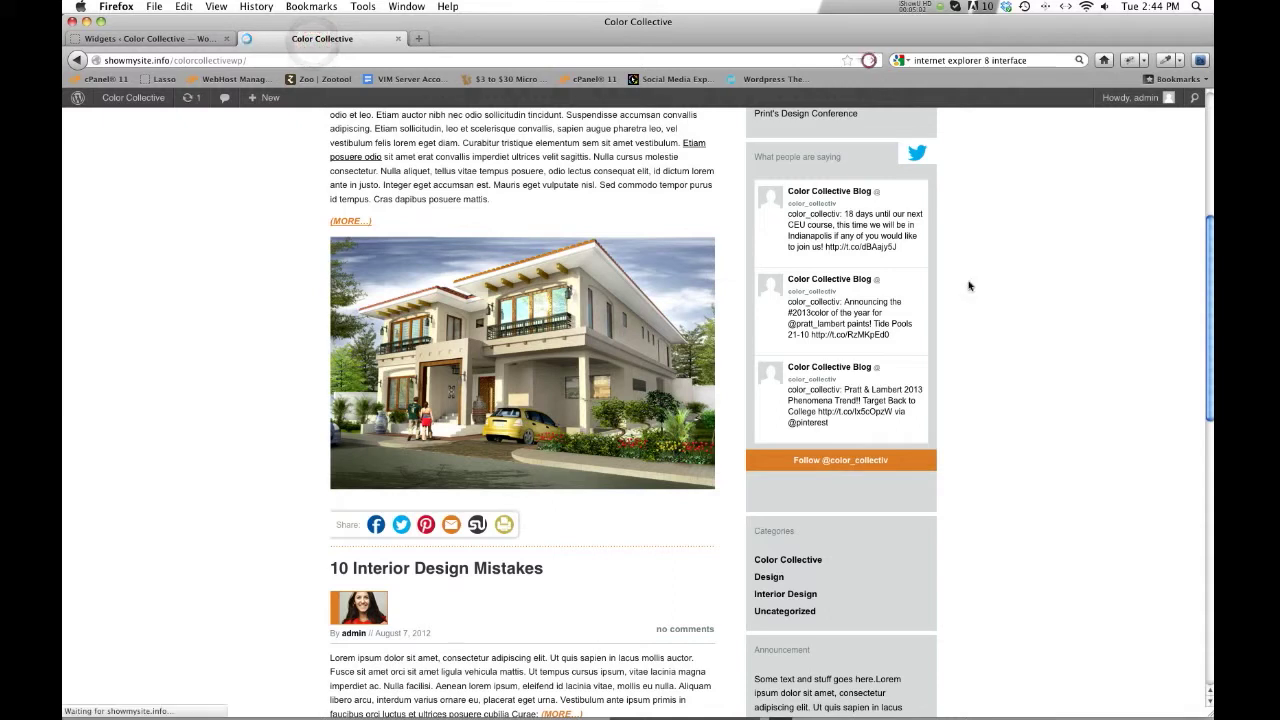
scroll(991, 304, down, 10)
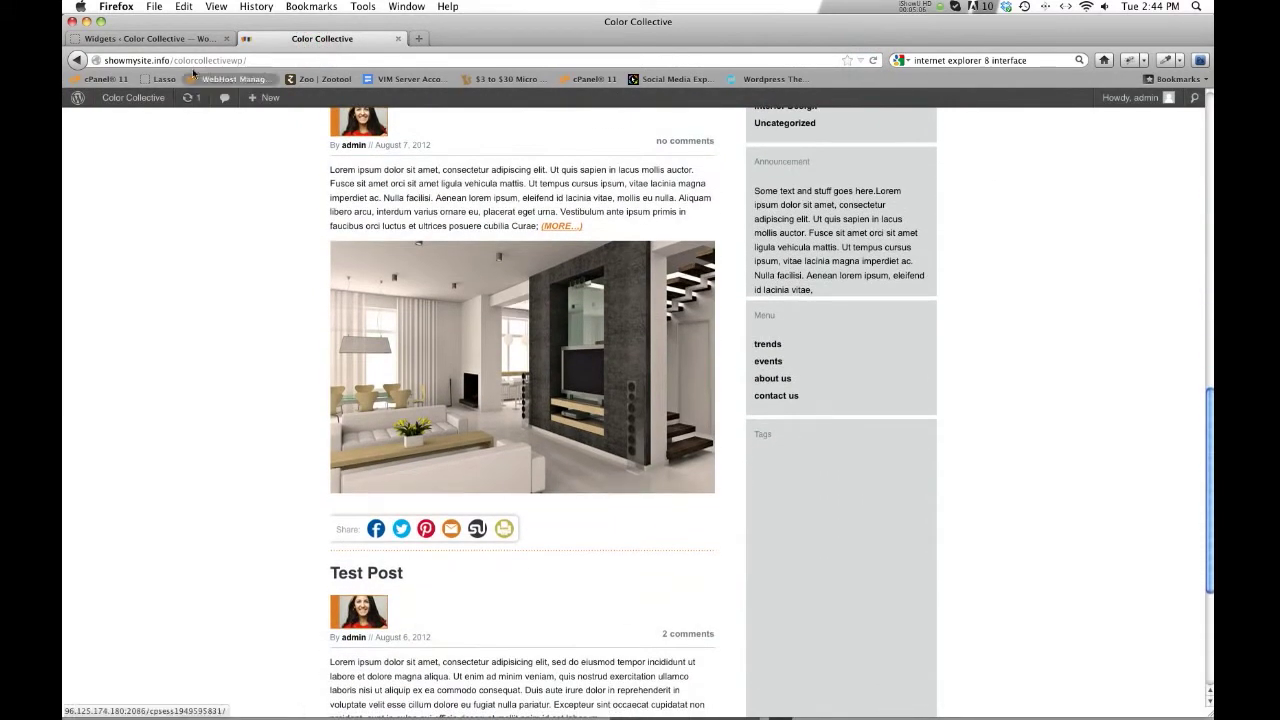
Open the post "Designing and Building is Fun" for editing and add the tags colors, designs and interior design
click(188, 40)
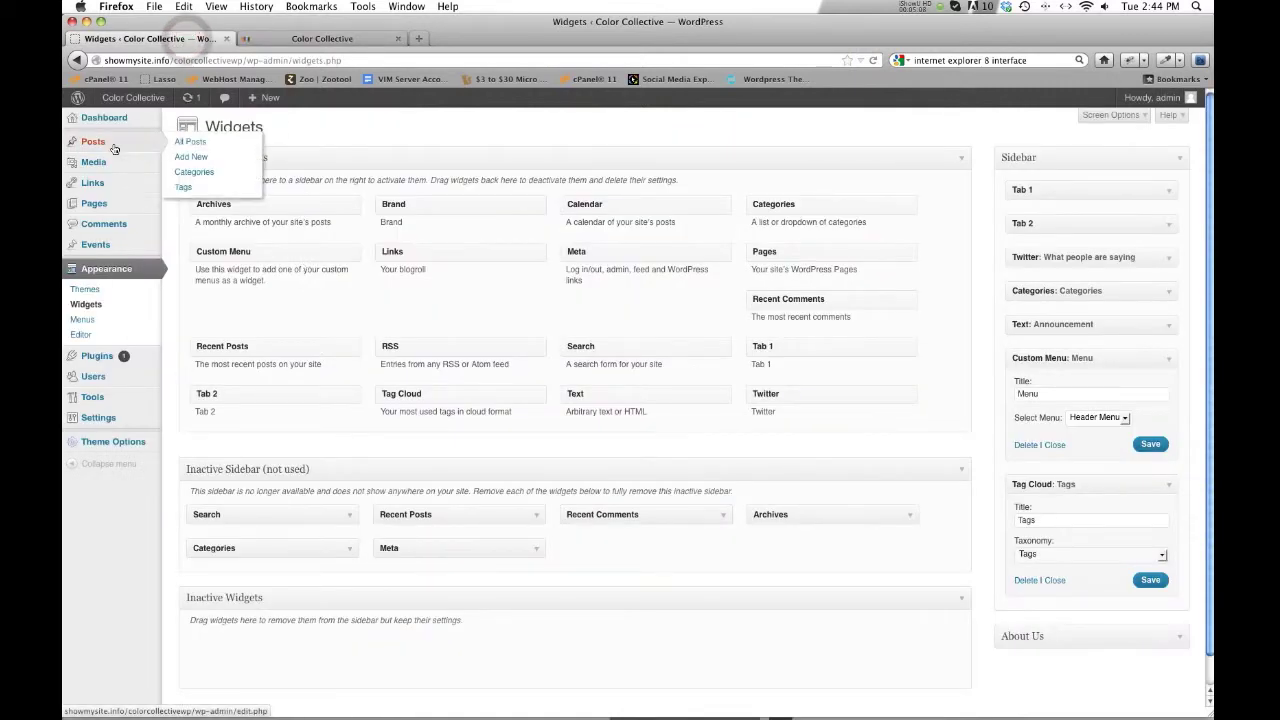
click(193, 144)
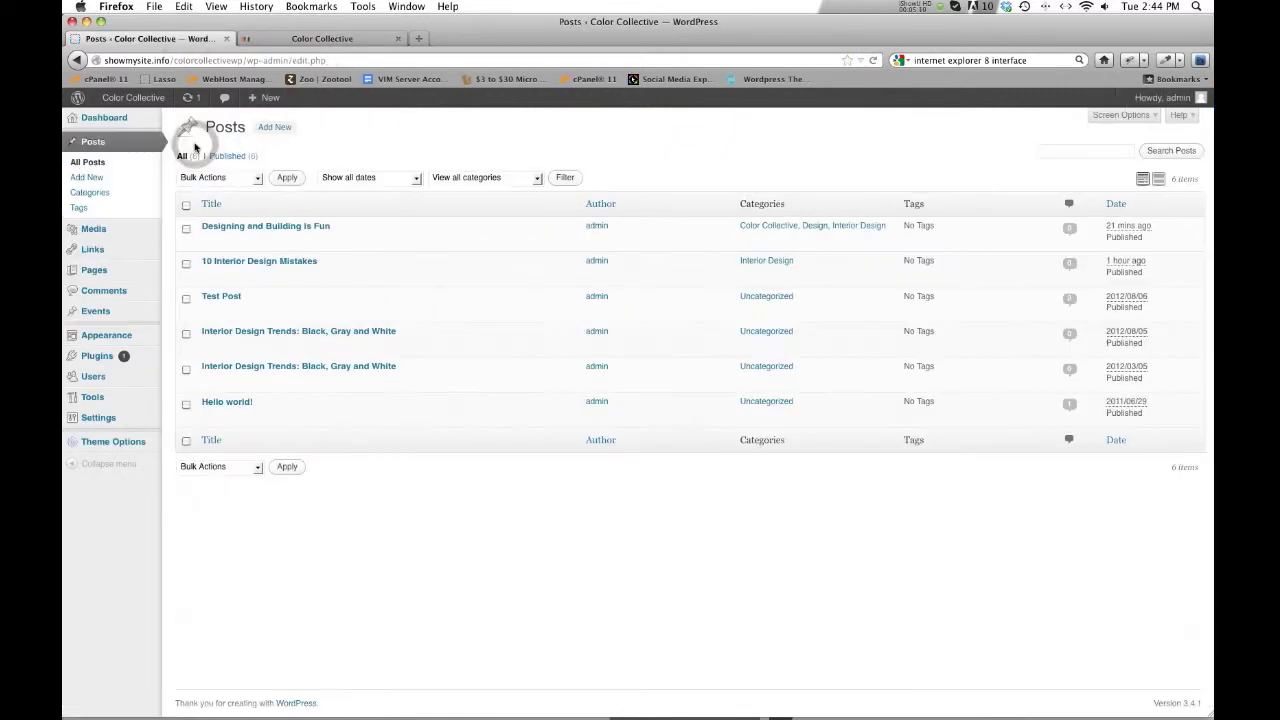
click(266, 226)
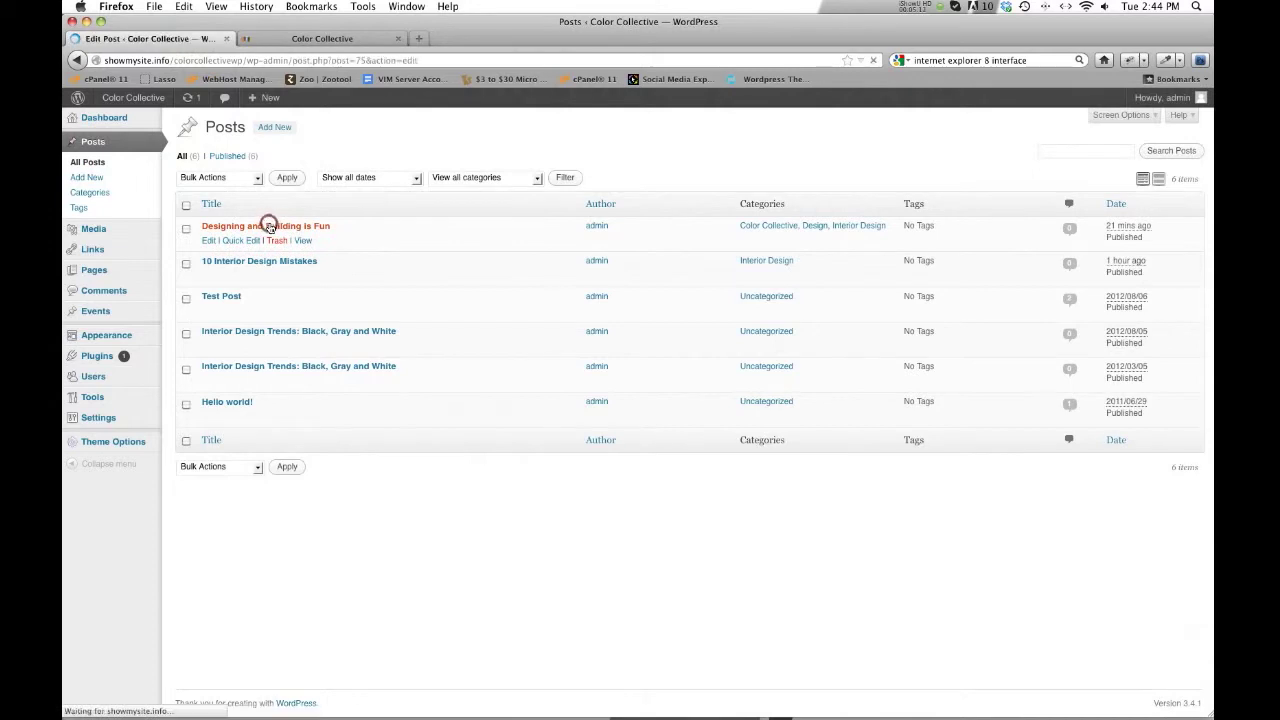
scroll(710, 344, down, 2)
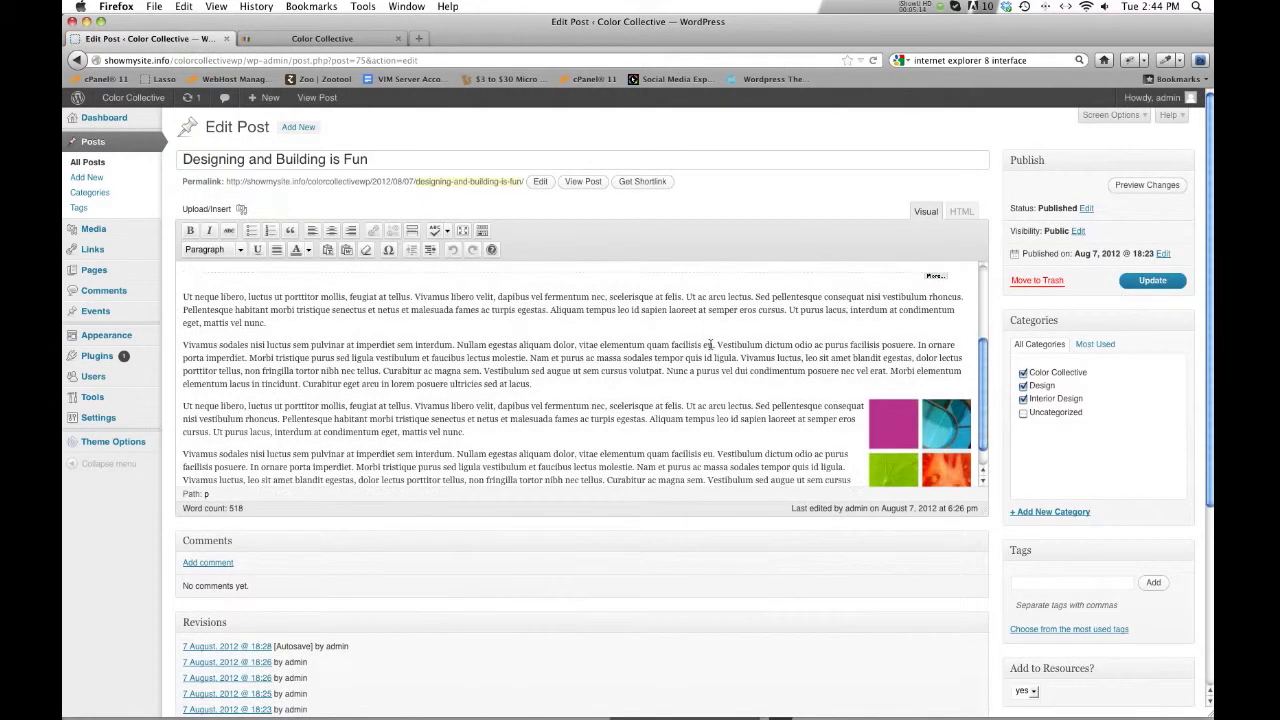
scroll(1085, 574, down, 2)
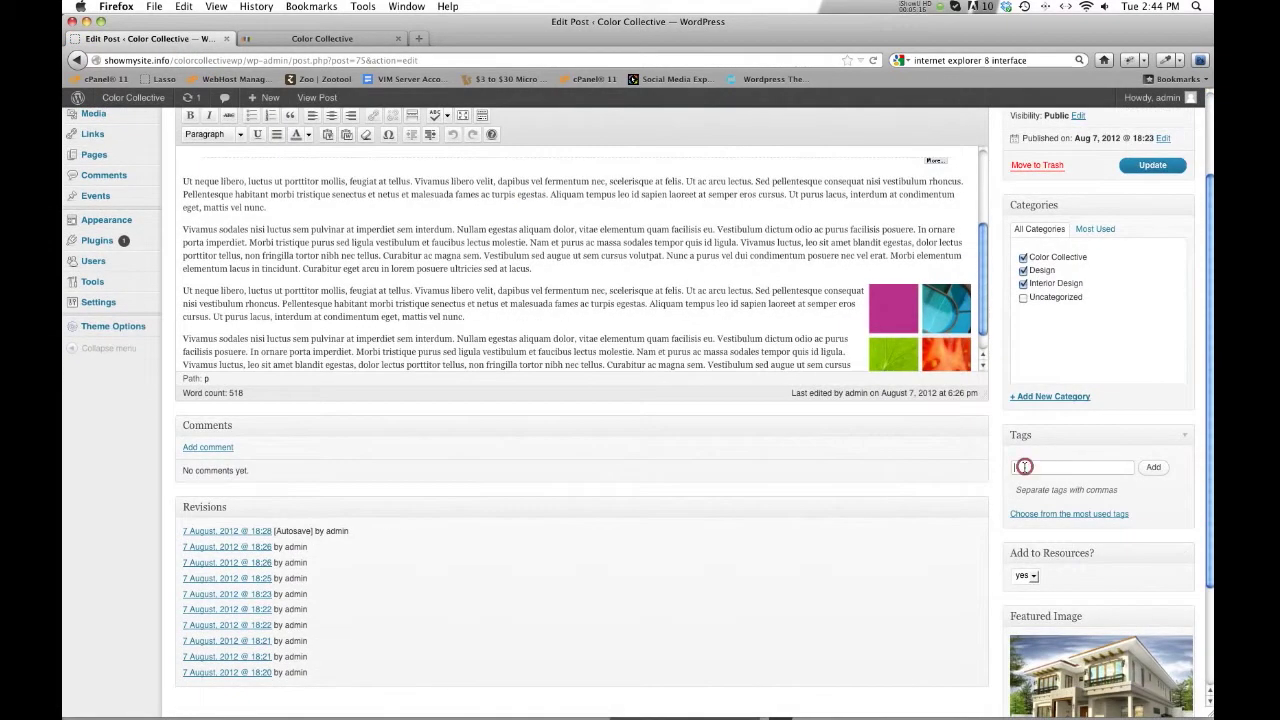
text(colors, designs, interior design)
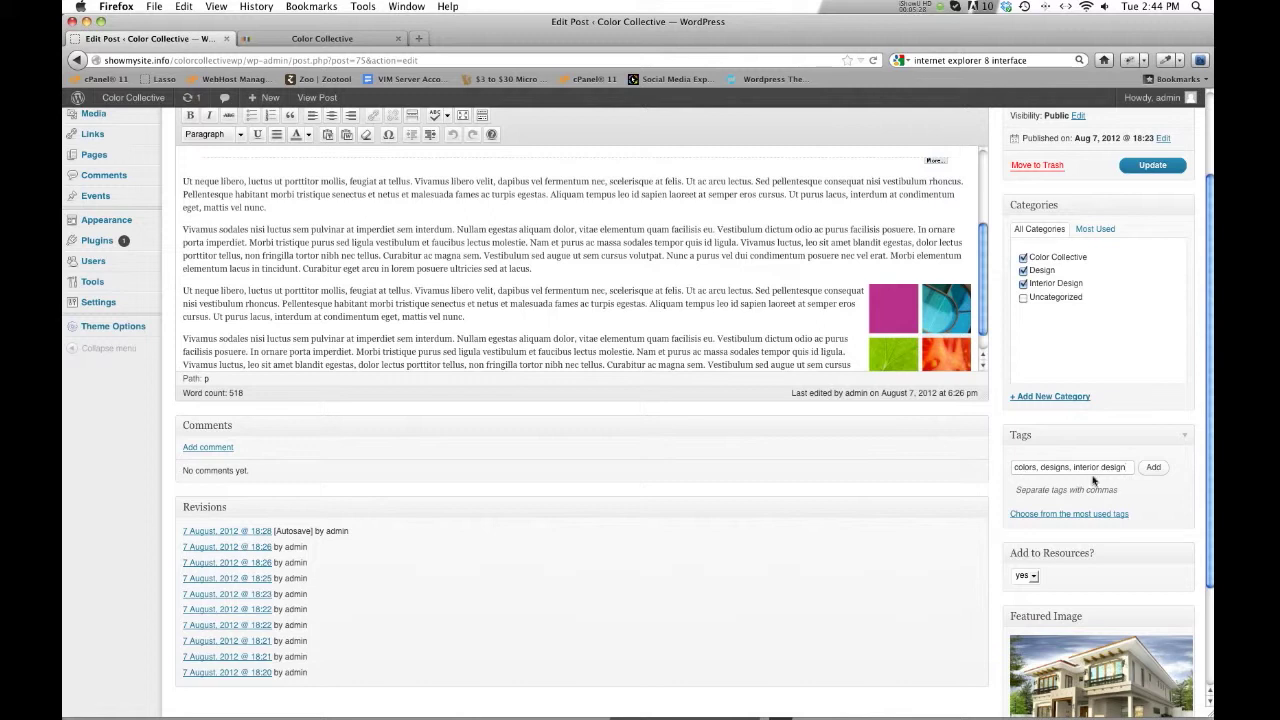
click(1145, 468)
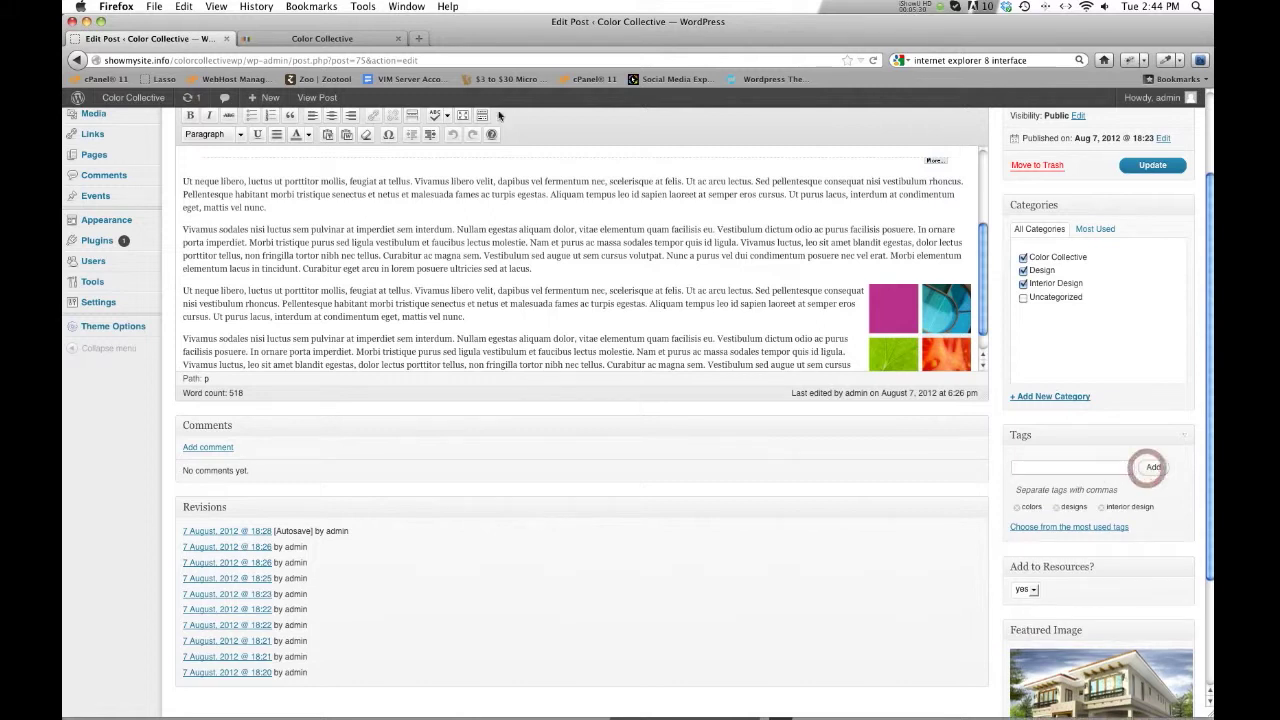
Reload the live site's home page and check the Tags block in its sidebar for the post tags
click(308, 40)
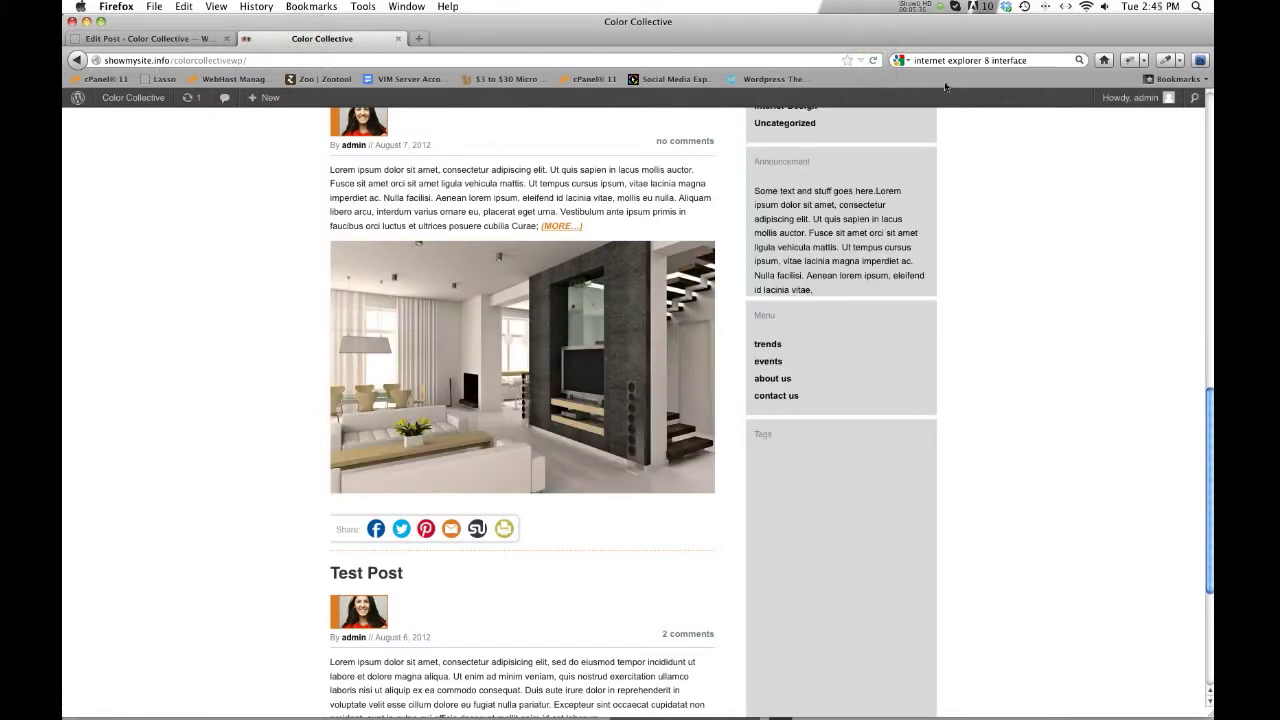
click(873, 60)
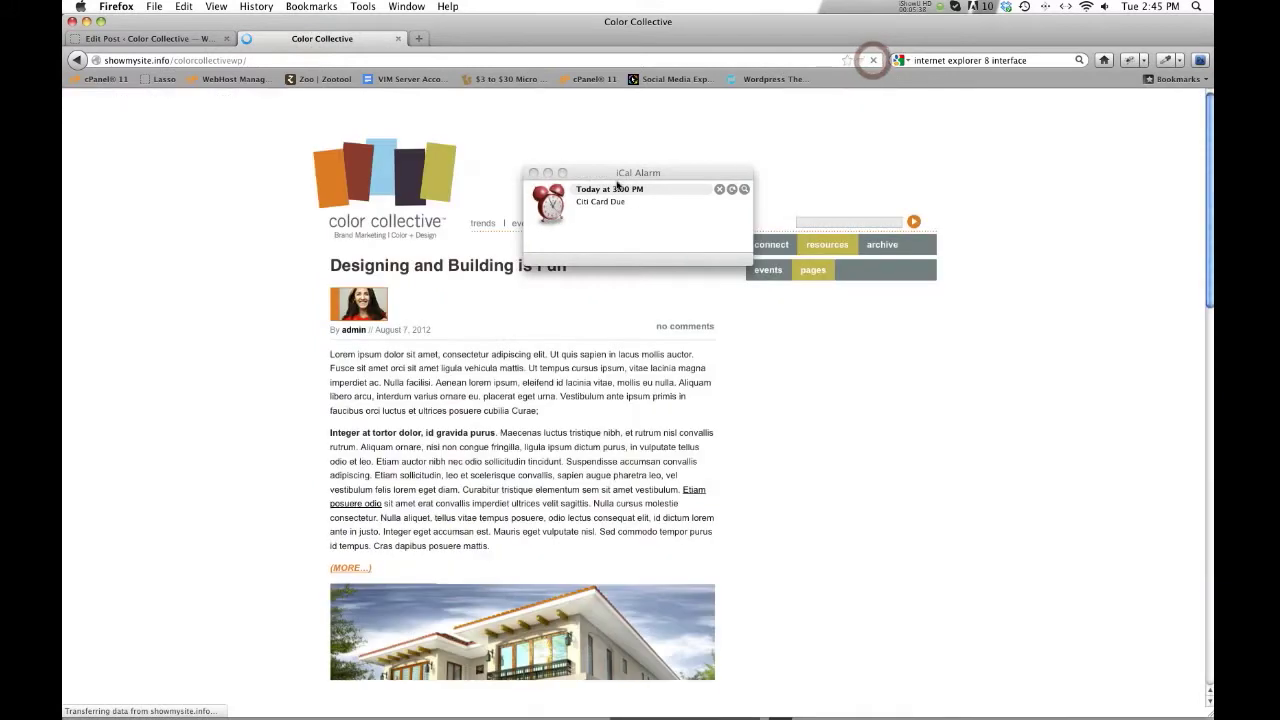
scroll(534, 281, up, 8)
scroll(728, 345, down, 2)
scroll(750, 340, down, 10)
click(759, 281)
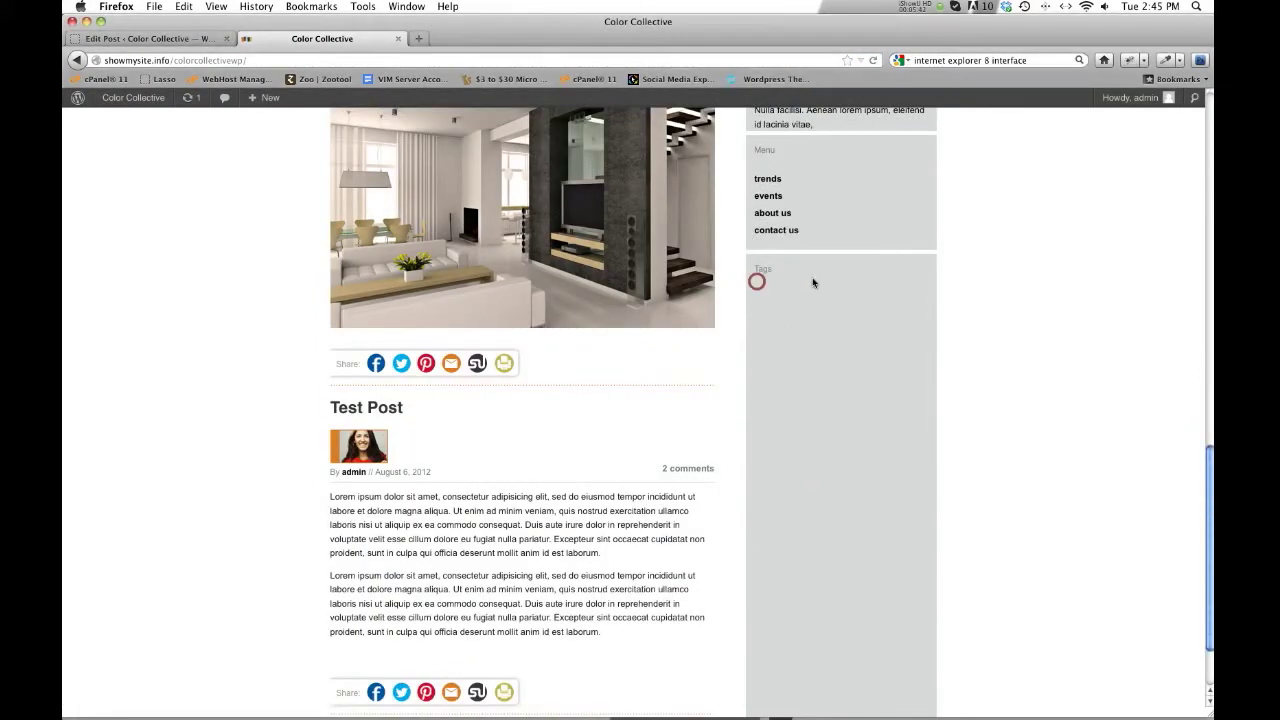
Return to the list of all posts and open "10 Interior Design Mistakes" for editing
click(181, 37)
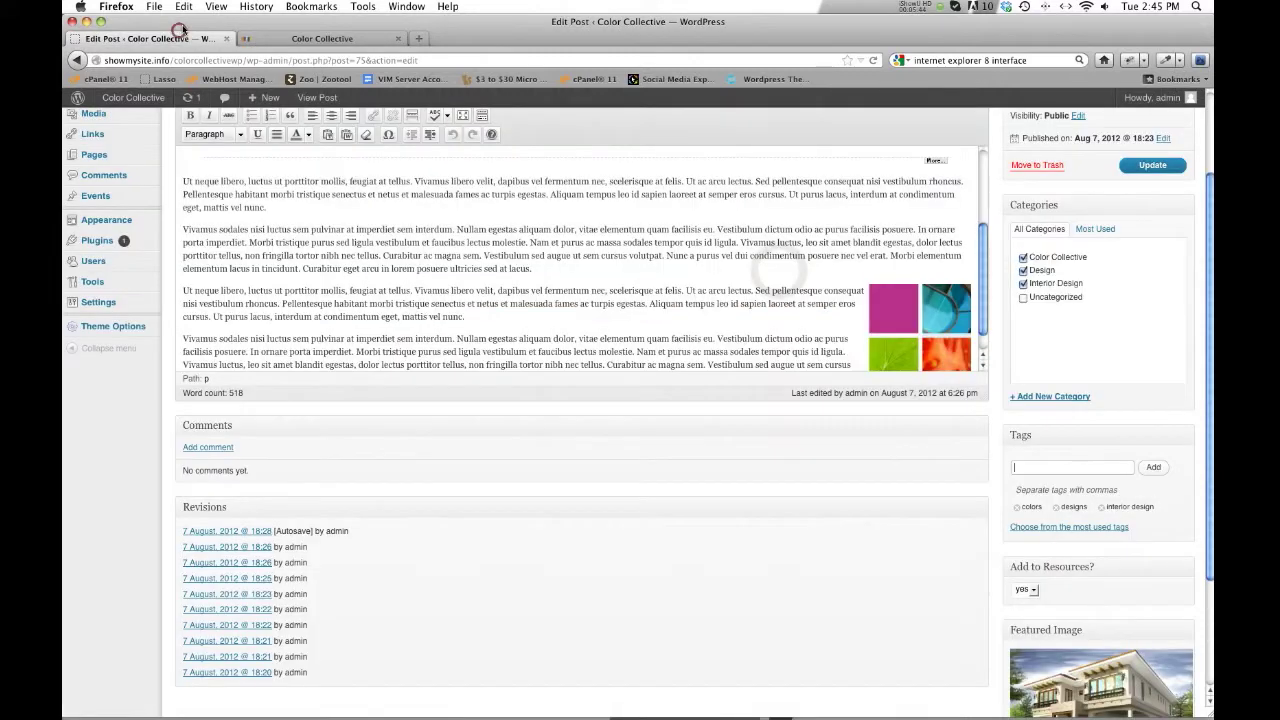
scroll(1122, 471, down, 3)
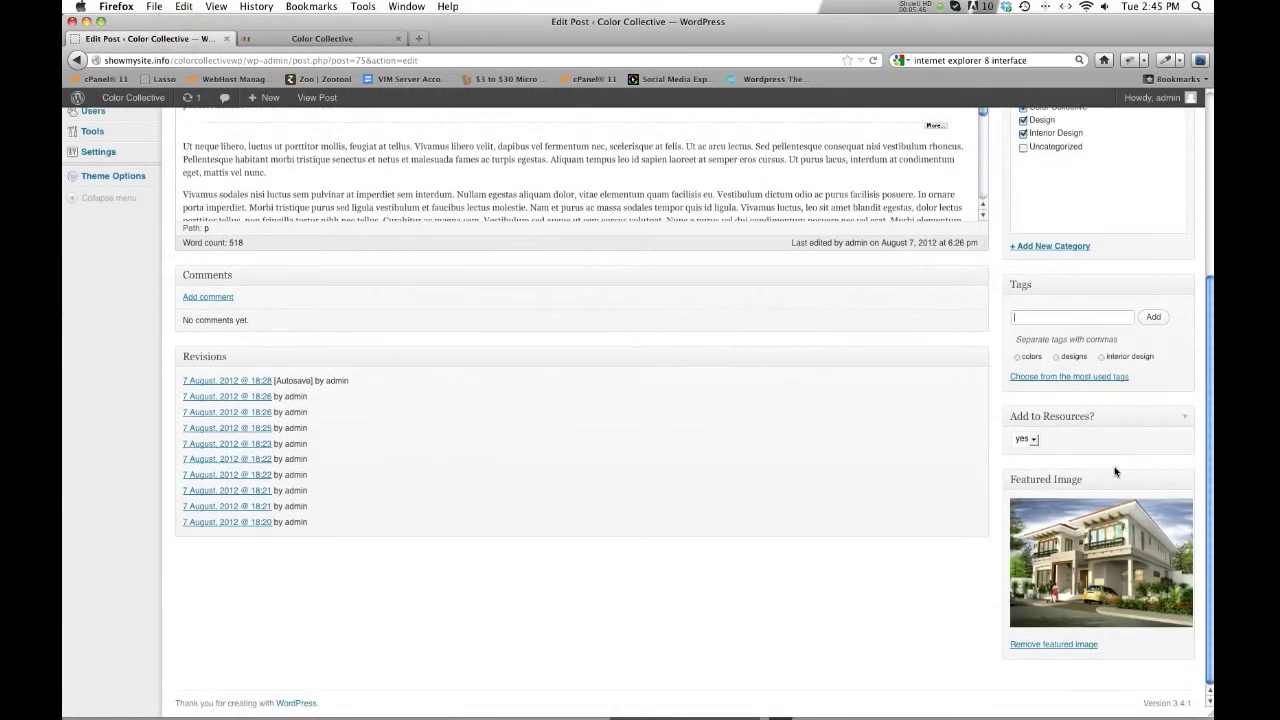
scroll(1113, 471, up, 5)
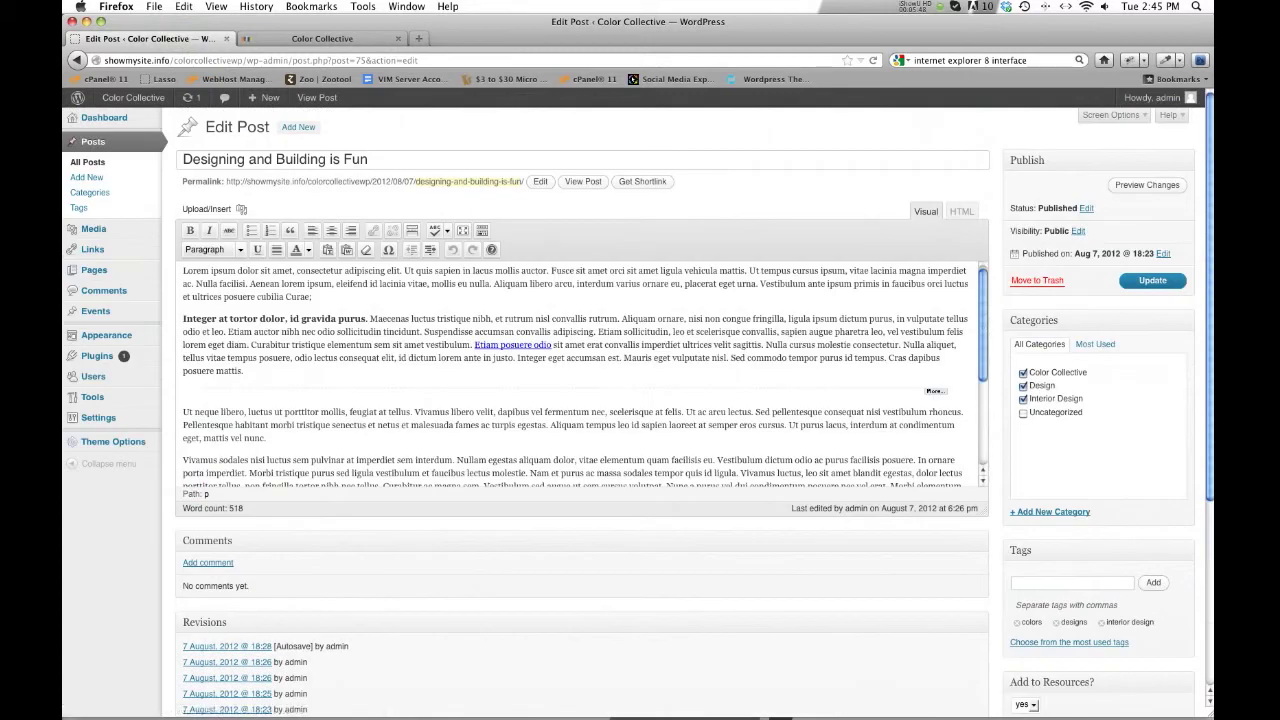
click(90, 164)
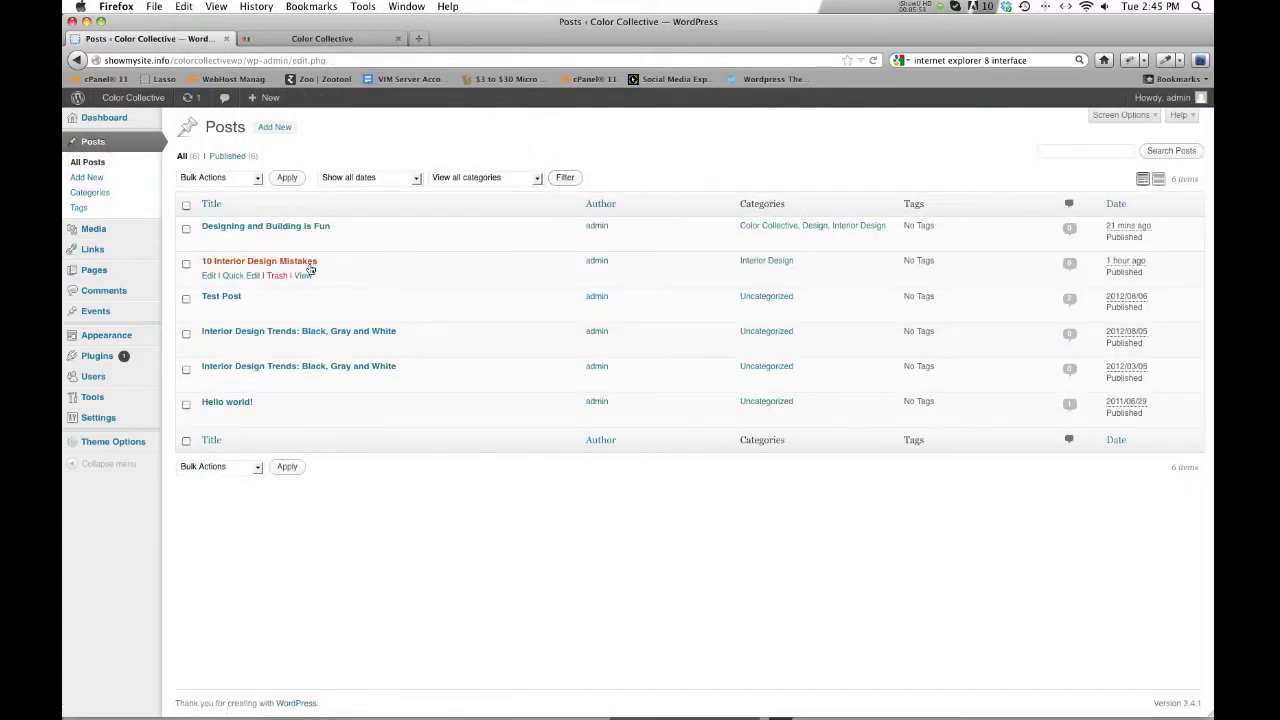
click(309, 263)
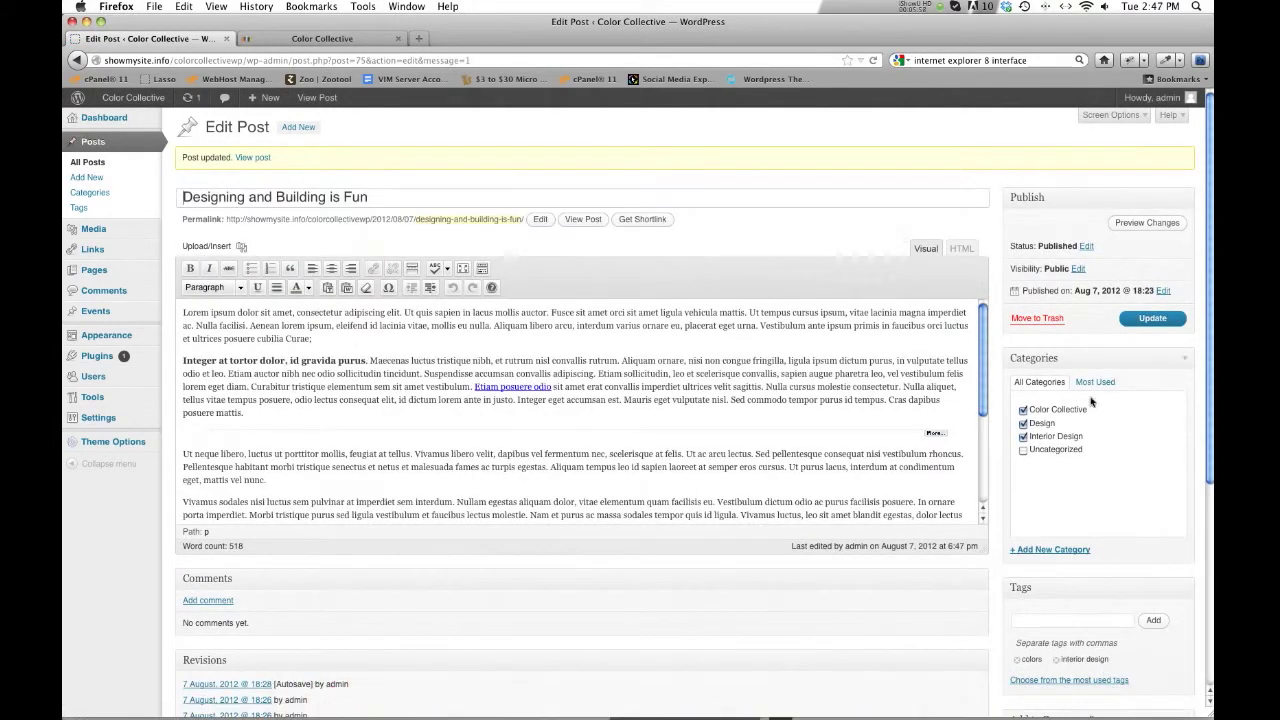
Check the edited post's tags, open the interior design tag from the live site's Tags block and review the posts it lists
scroll(1137, 392, down, 1)
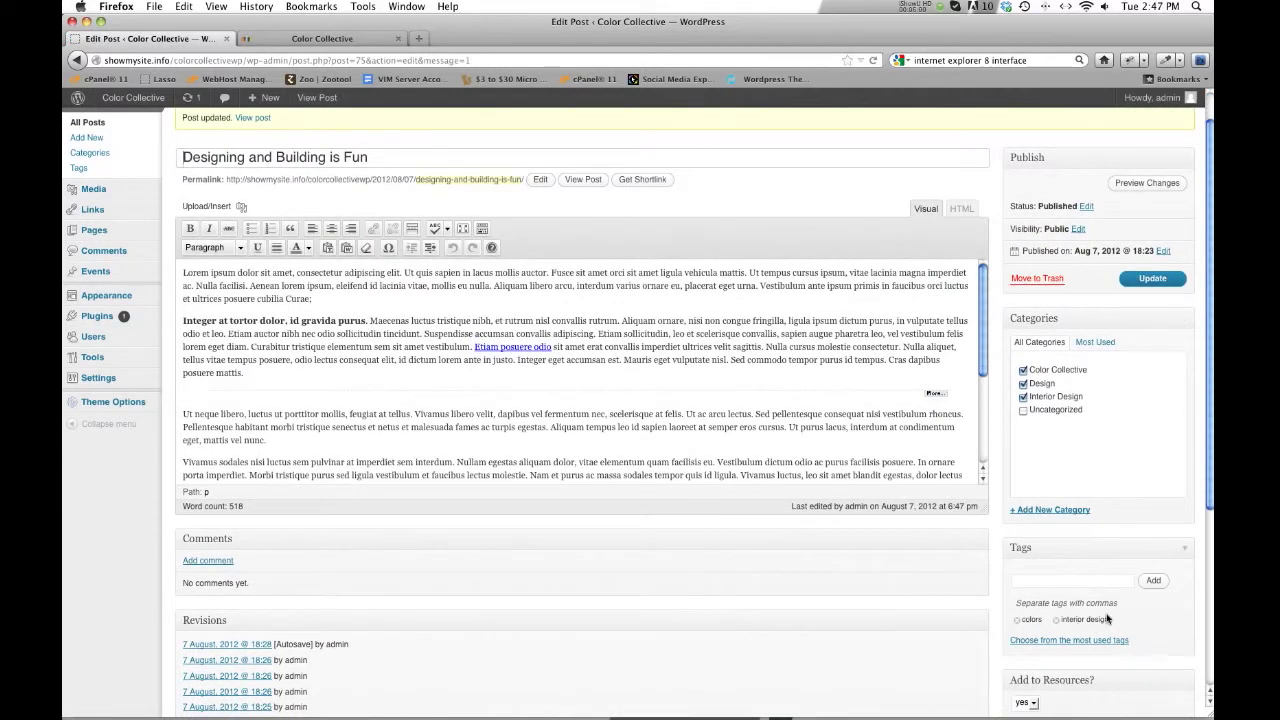
click(308, 38)
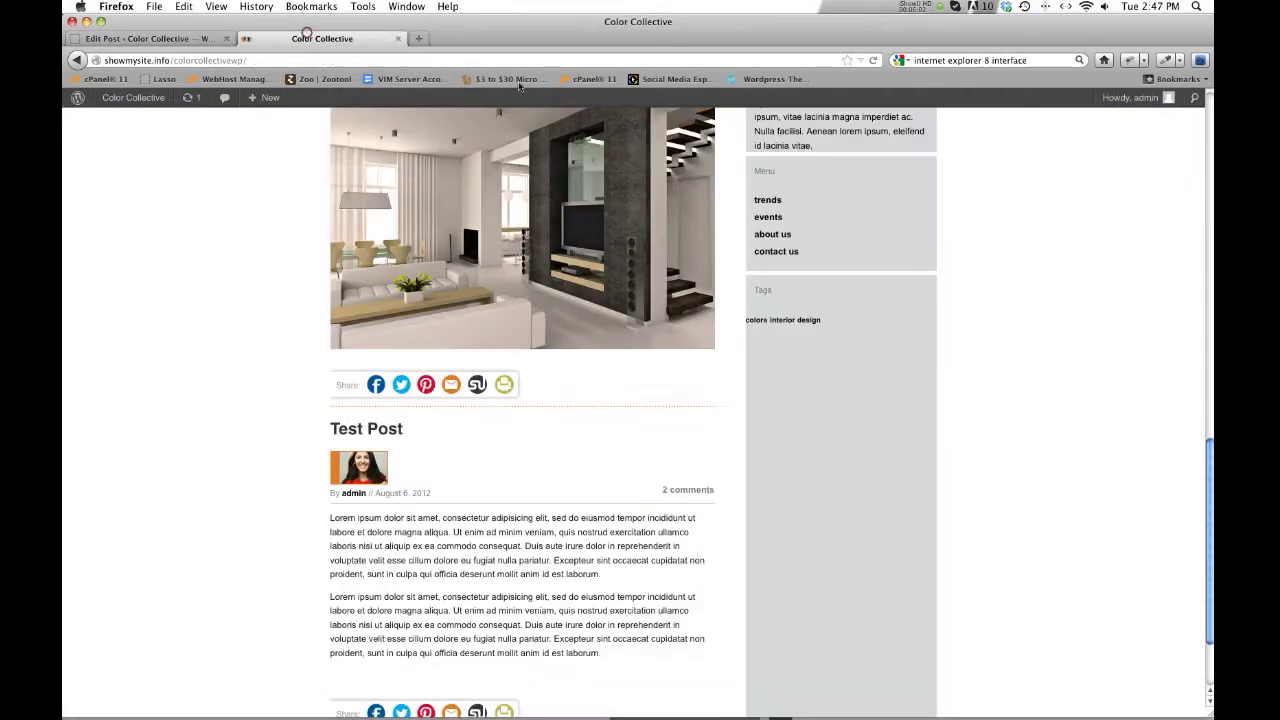
click(787, 326)
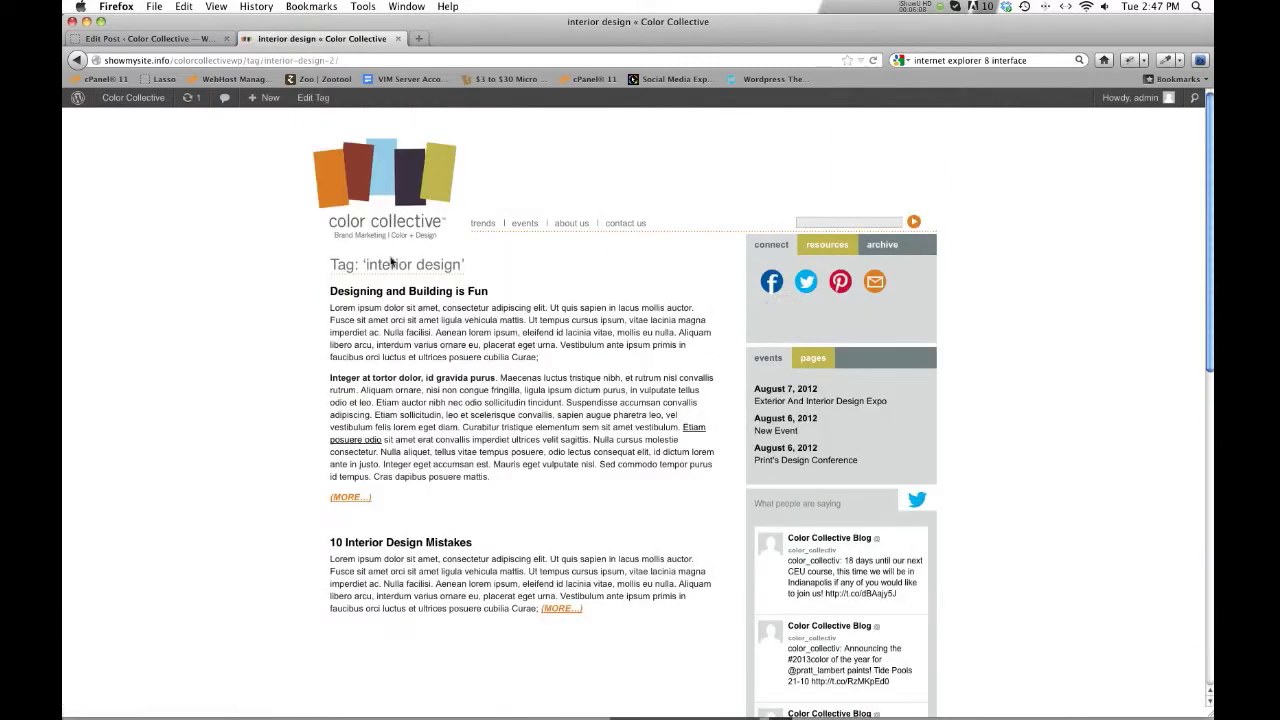
scroll(733, 484, down, 5)
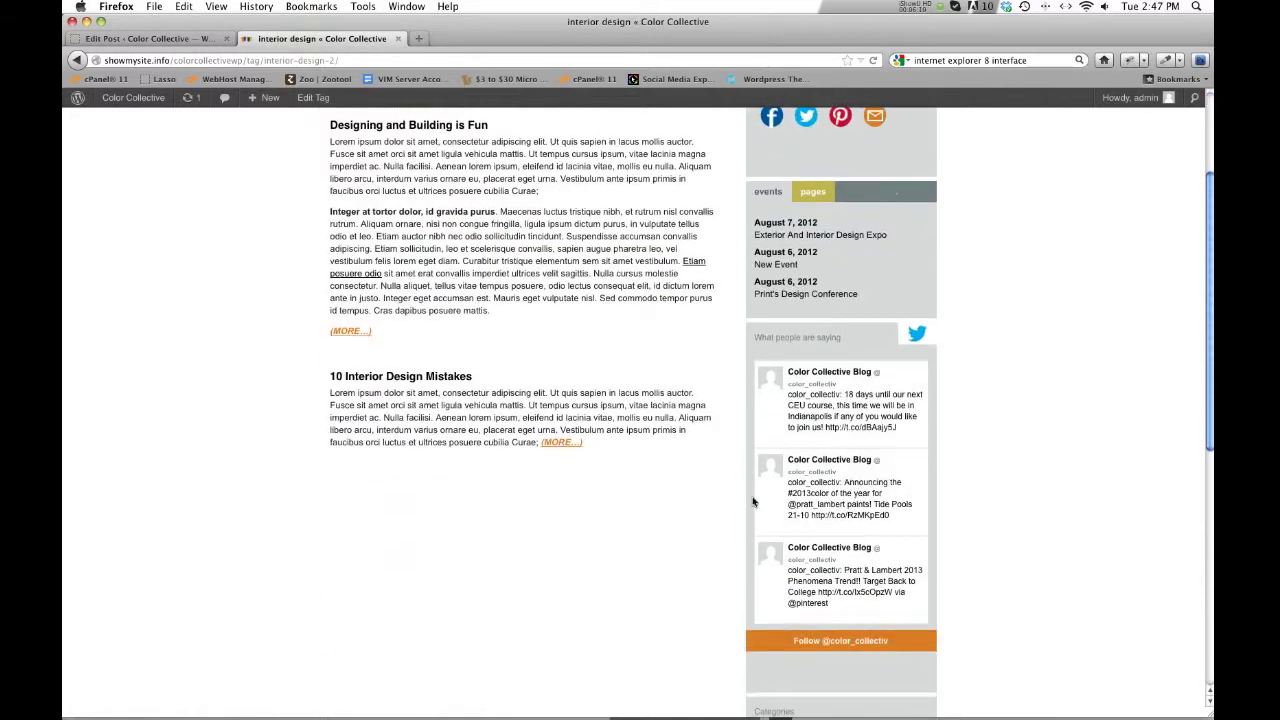
scroll(733, 484, down, 5)
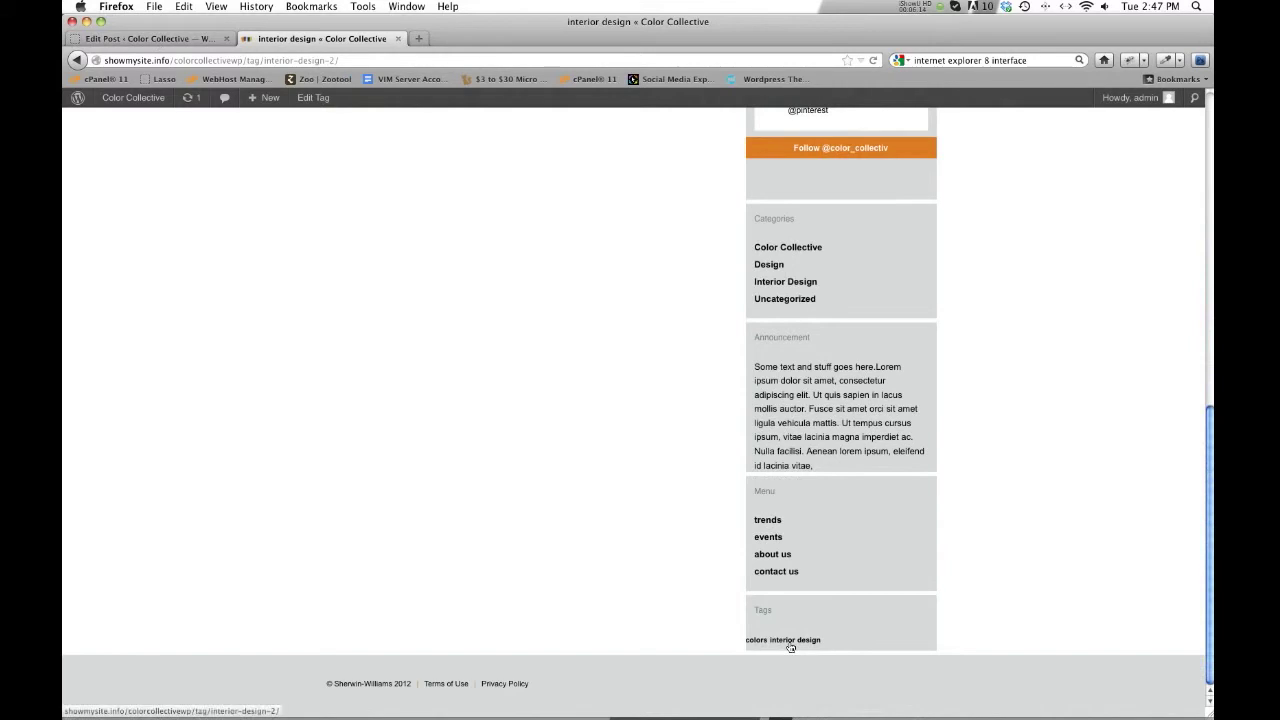
Open the Widgets page in the admin area and bring the live site back to its home page
click(100, 40)
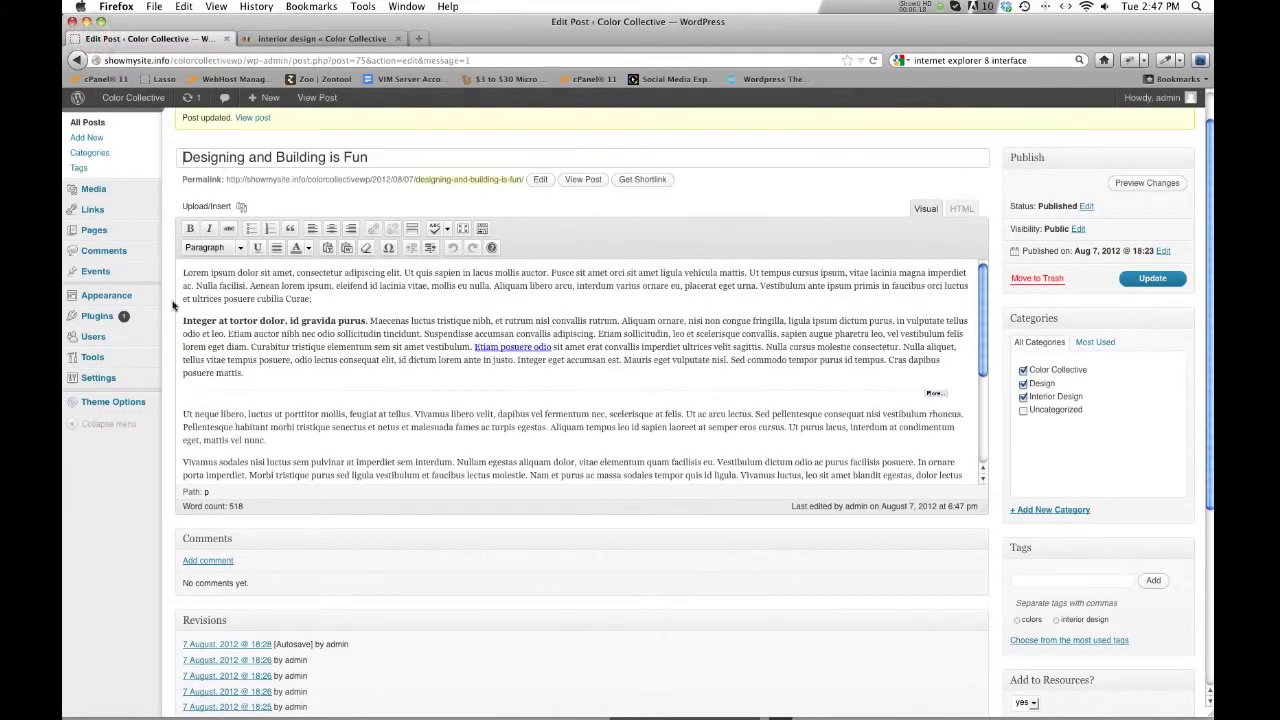
click(291, 84)
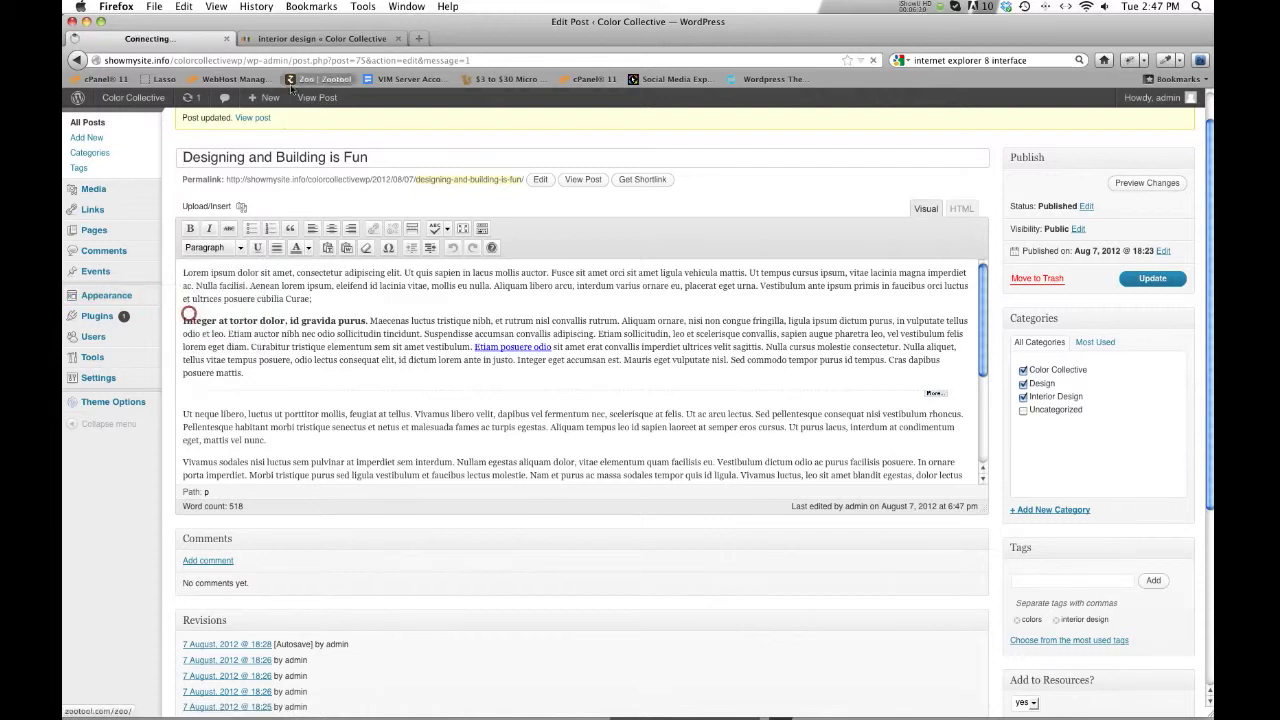
click(288, 38)
click(387, 167)
scroll(826, 378, down, 5)
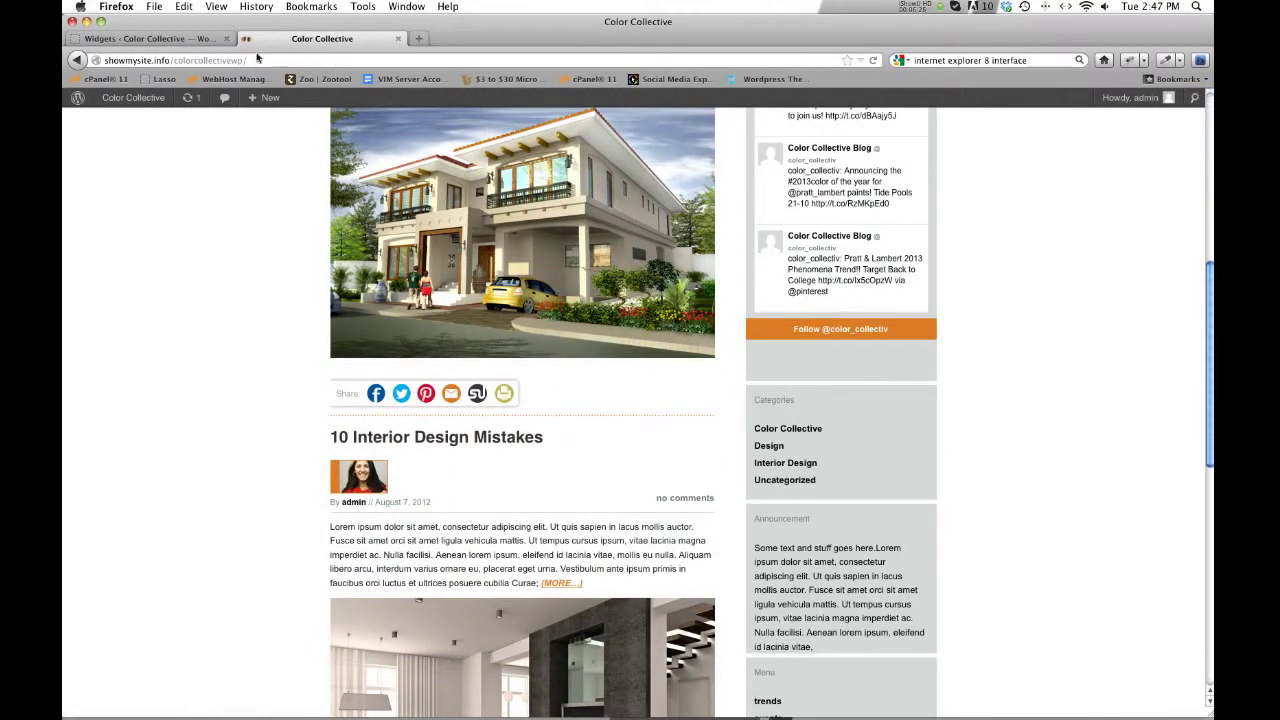
Delete the Tag Cloud, Custom Menu and Text (Announcement) widgets from the Sidebar area
click(185, 39)
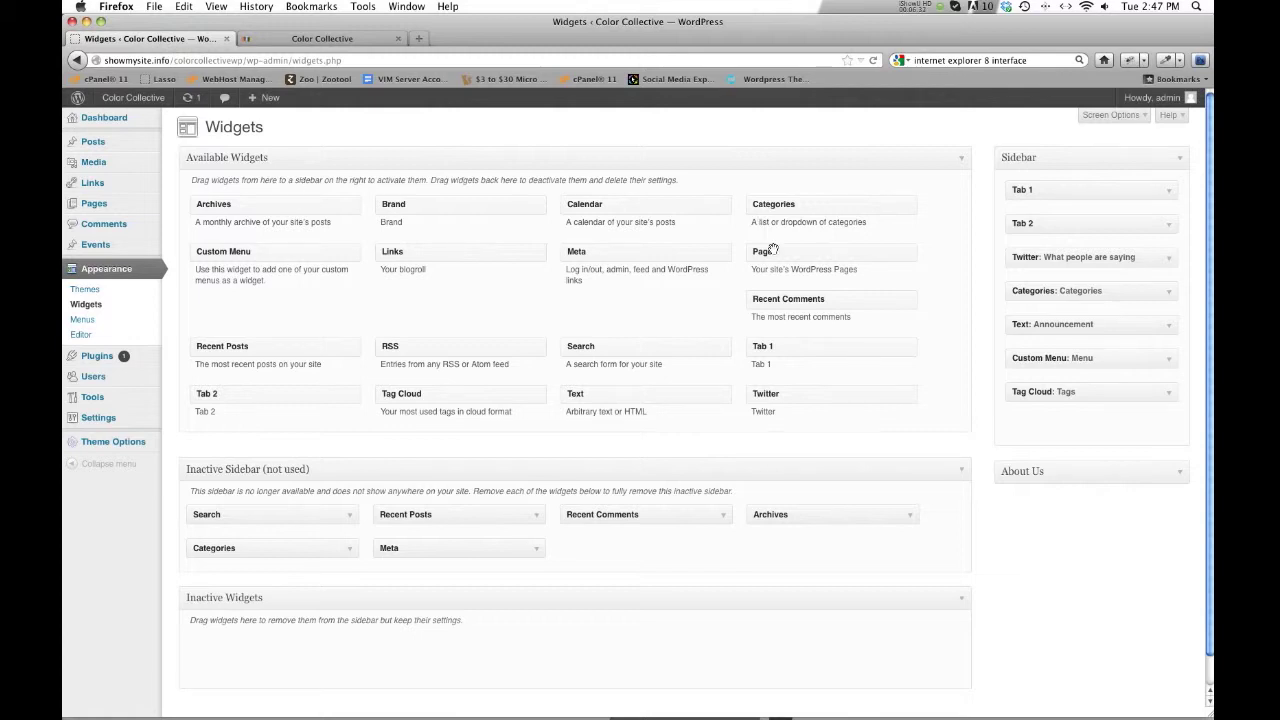
click(1168, 394)
click(1025, 488)
click(1166, 359)
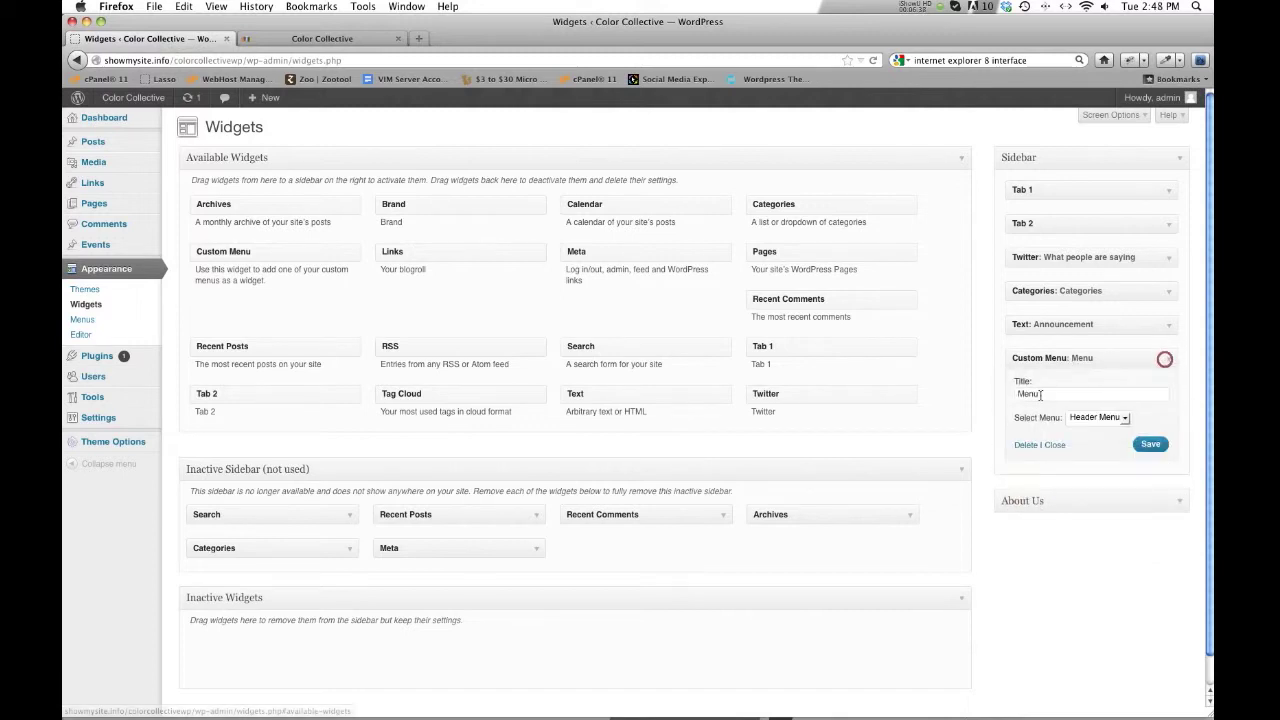
click(1025, 444)
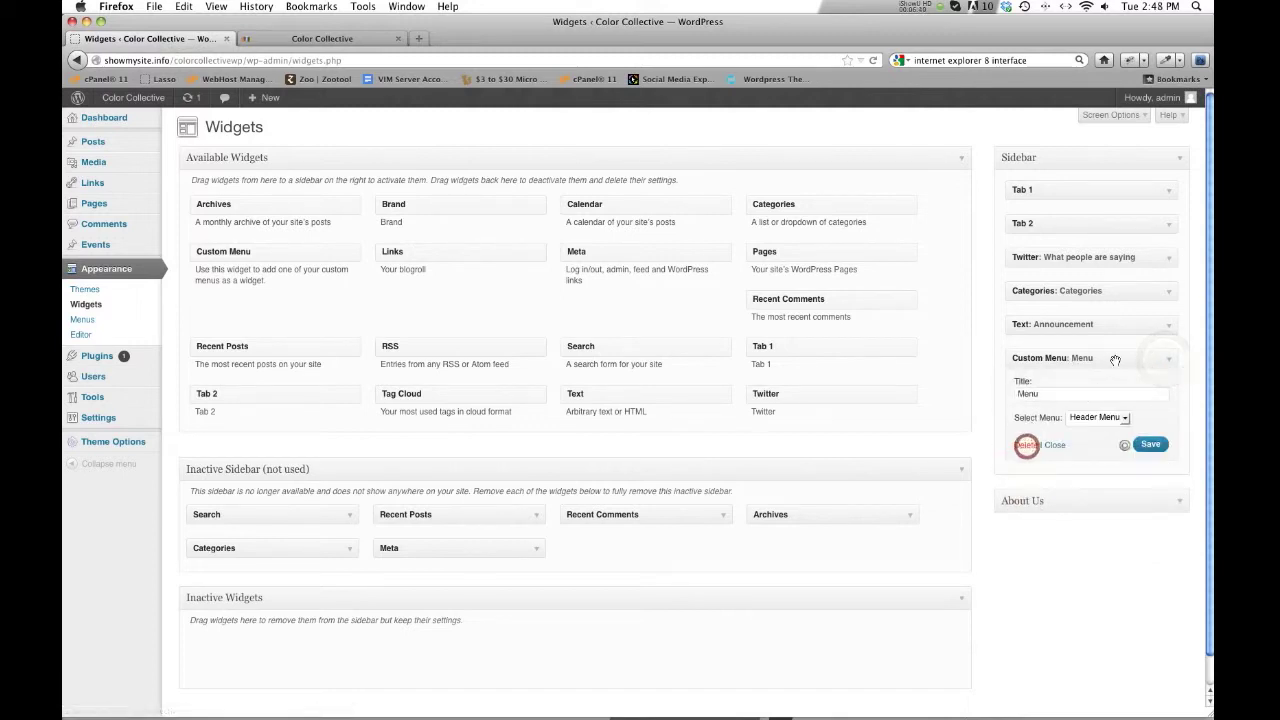
click(1166, 327)
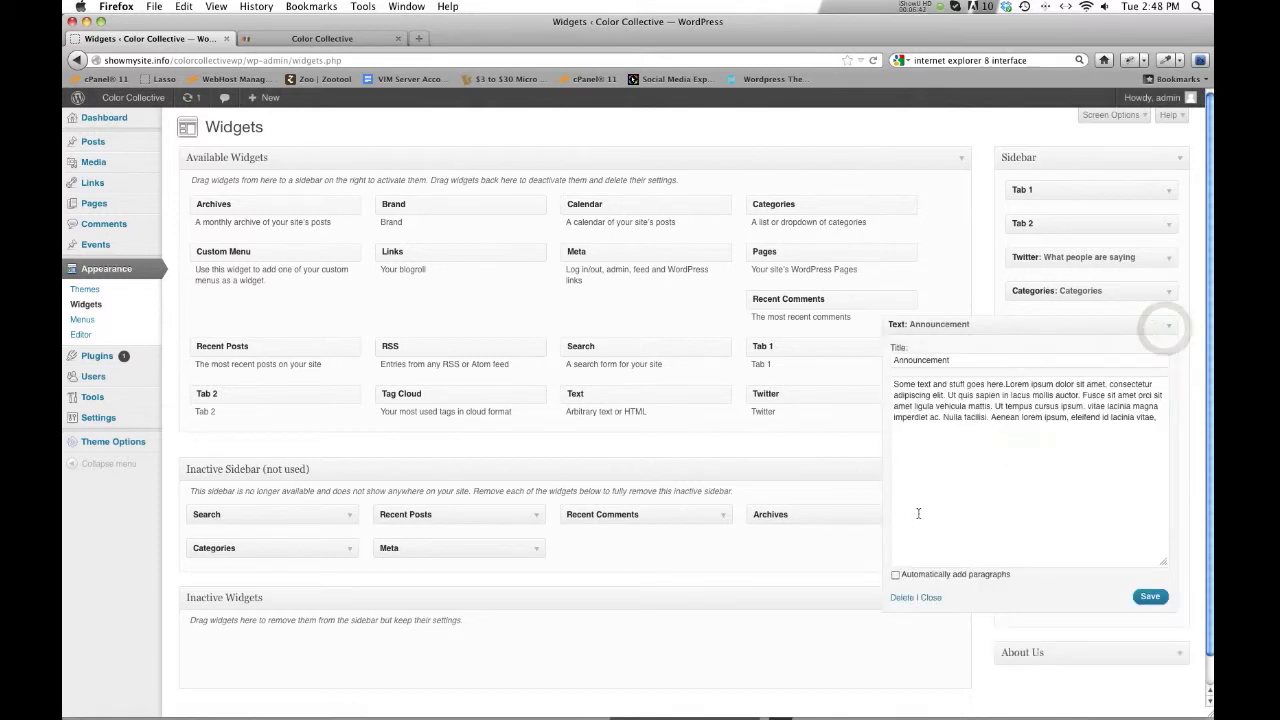
click(901, 597)
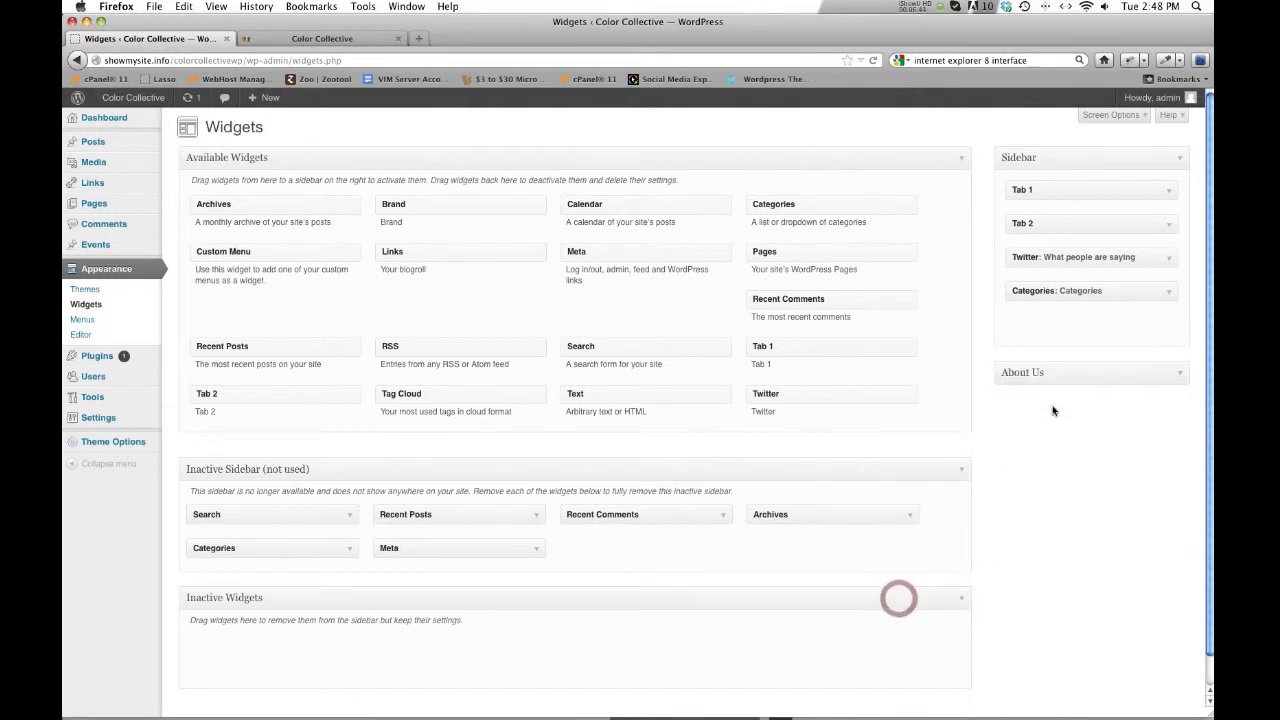
Expand the About Us widget area and compare its Brand widgets with the "our brands" section on the live about us page
click(1176, 373)
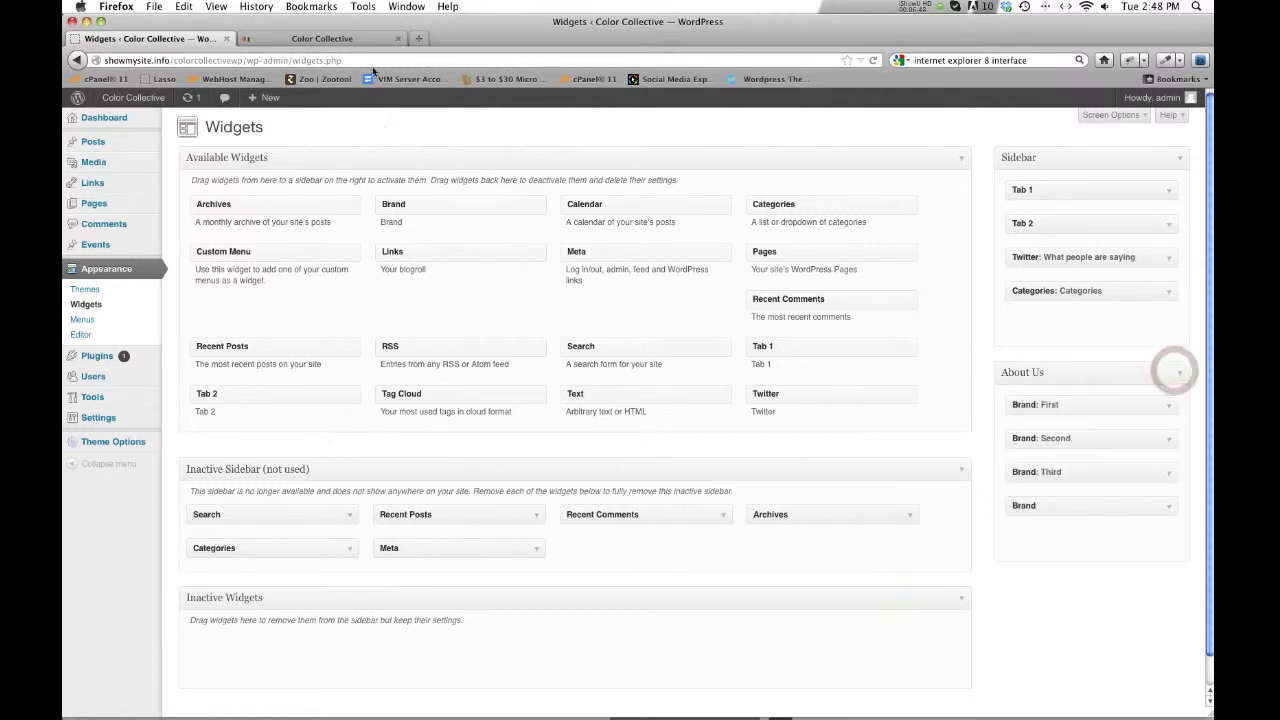
click(340, 38)
scroll(431, 253, up, 4)
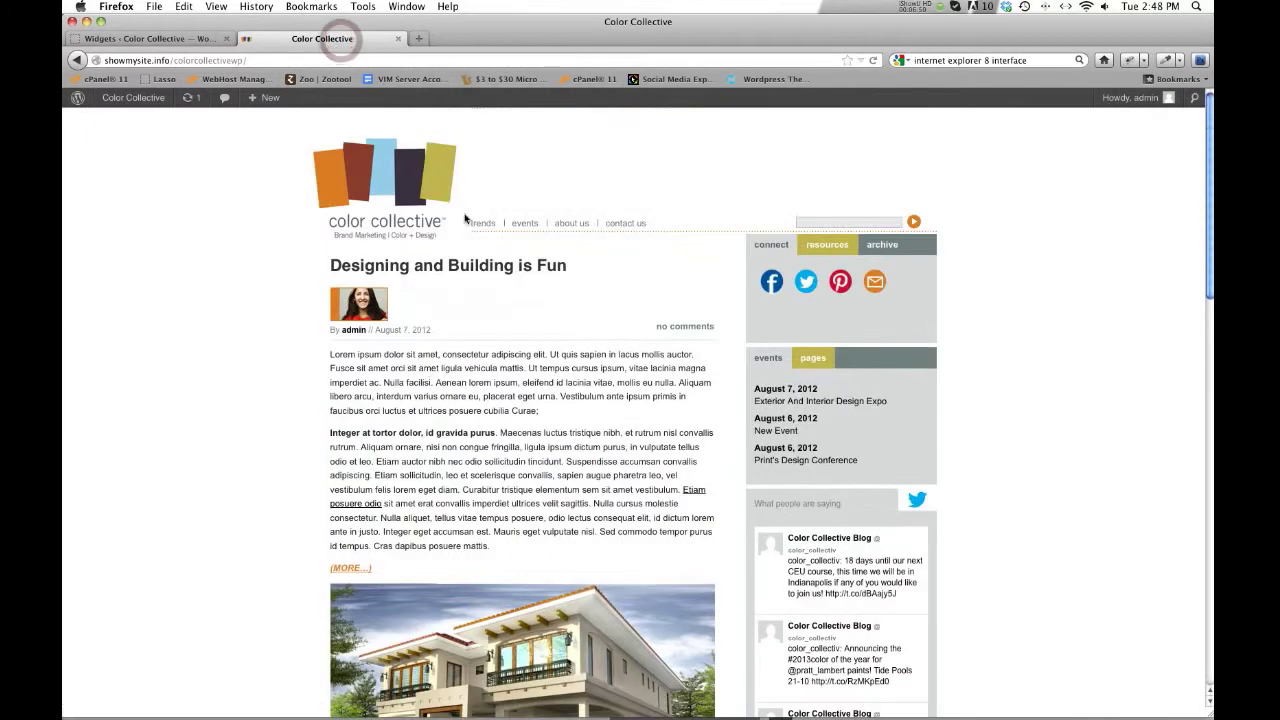
click(561, 226)
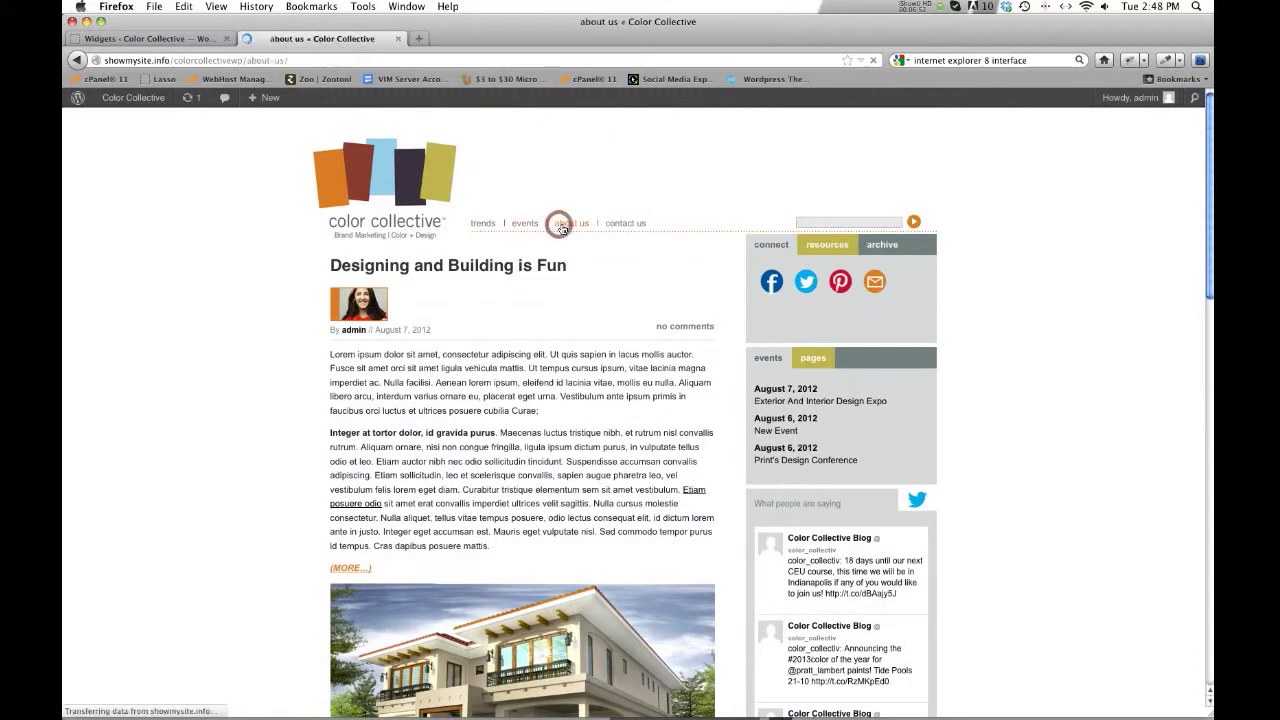
scroll(347, 318, down, 1)
scroll(459, 538, down, 5)
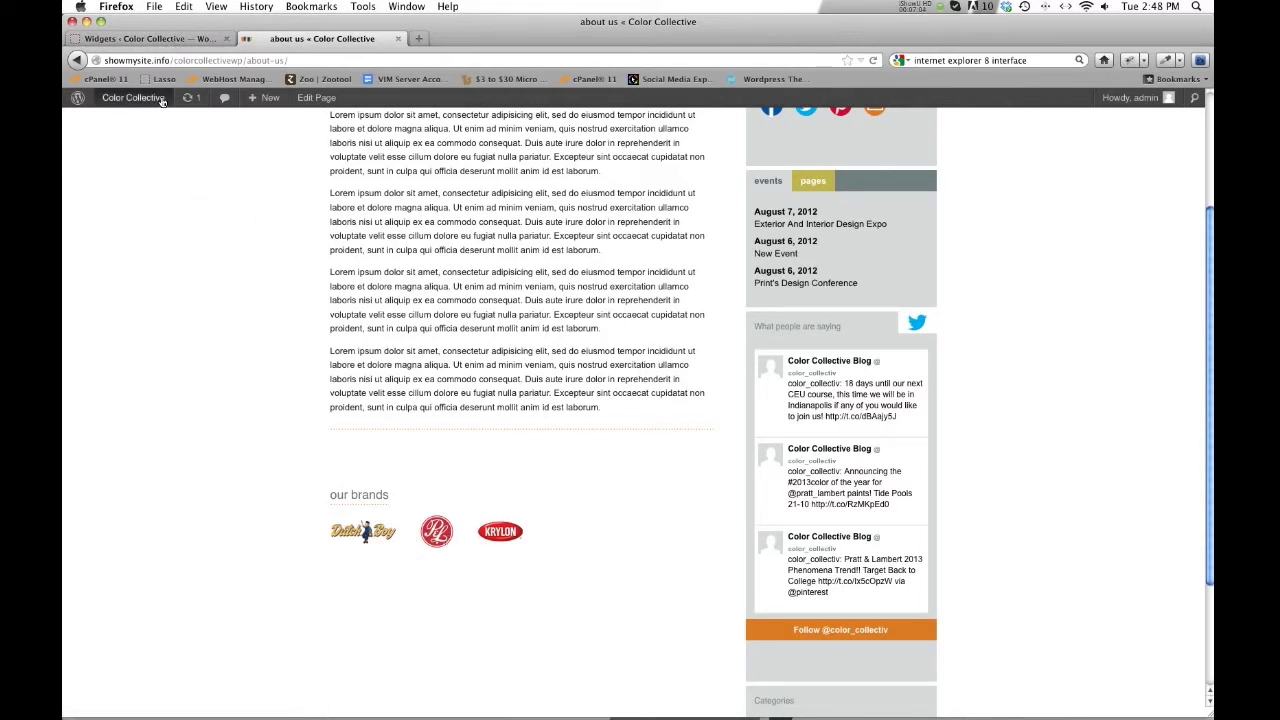
mouse_move(162, 101)
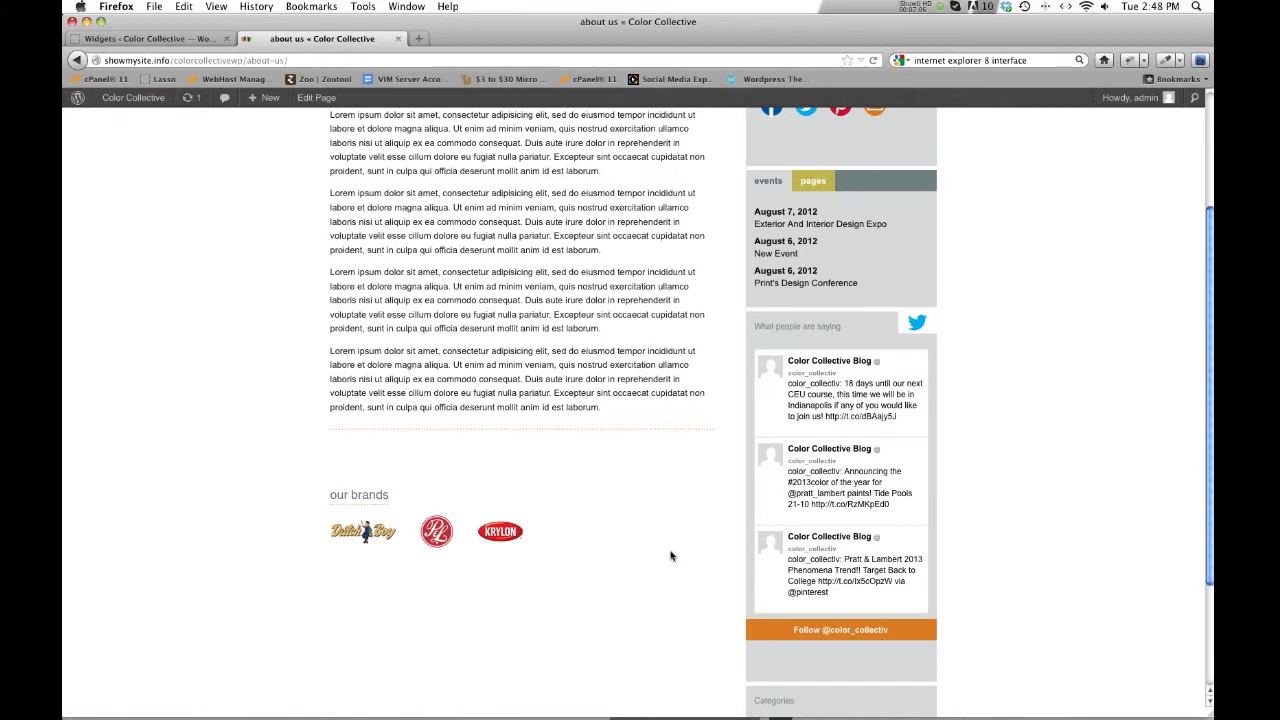
Delete the untitled Brand widget at the end of the About Us widget area
click(160, 40)
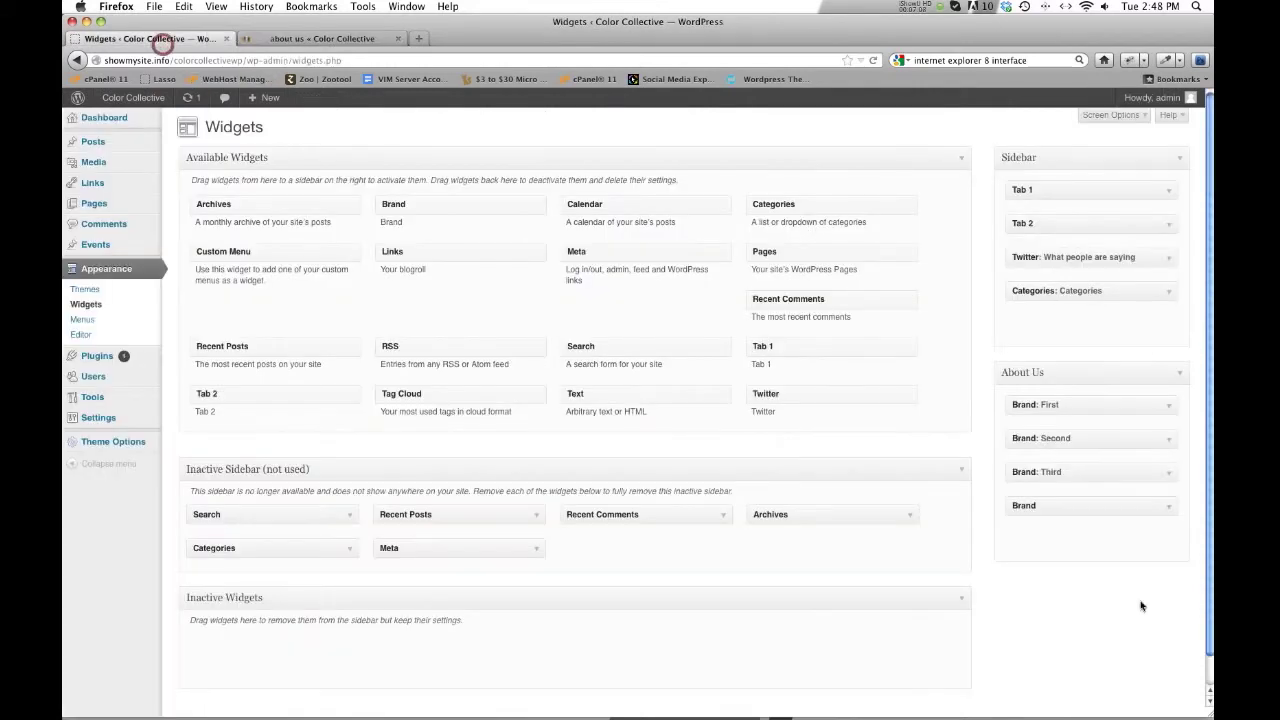
click(1167, 507)
click(1025, 644)
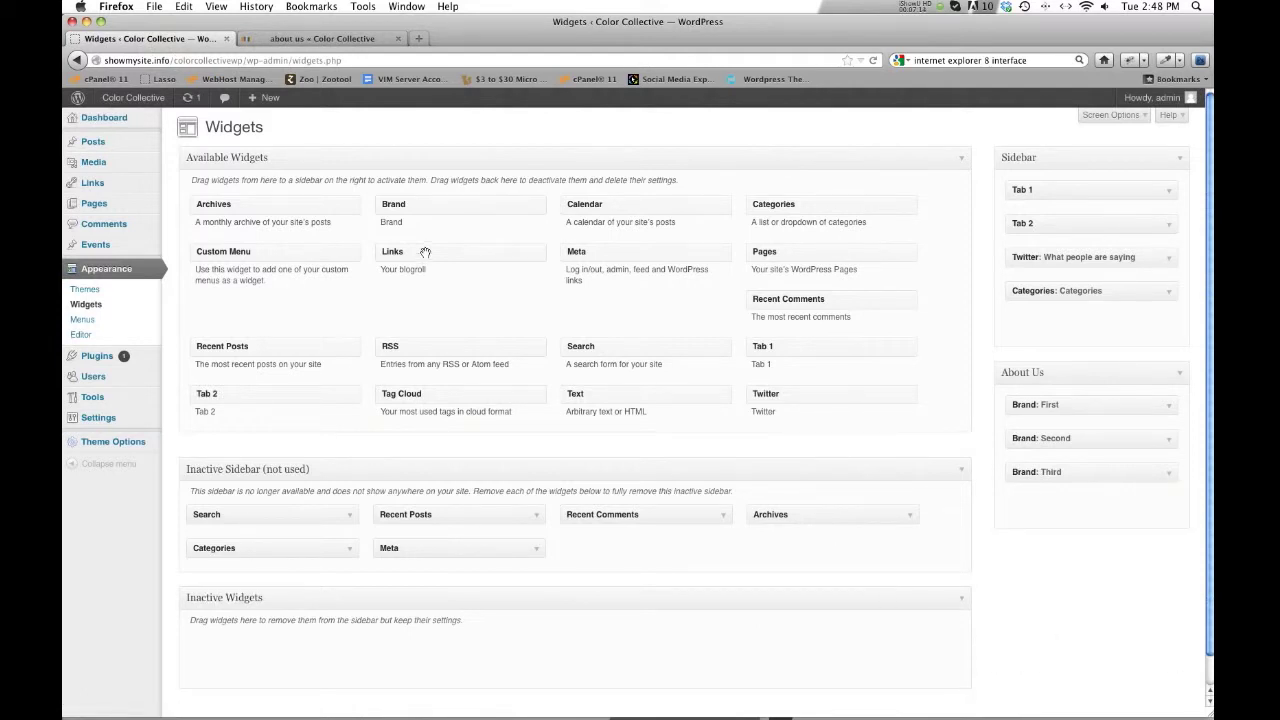
Add a new Brand widget below the Third one in the About Us area and title it "Fourth"
drag(413, 205, 1060, 503)
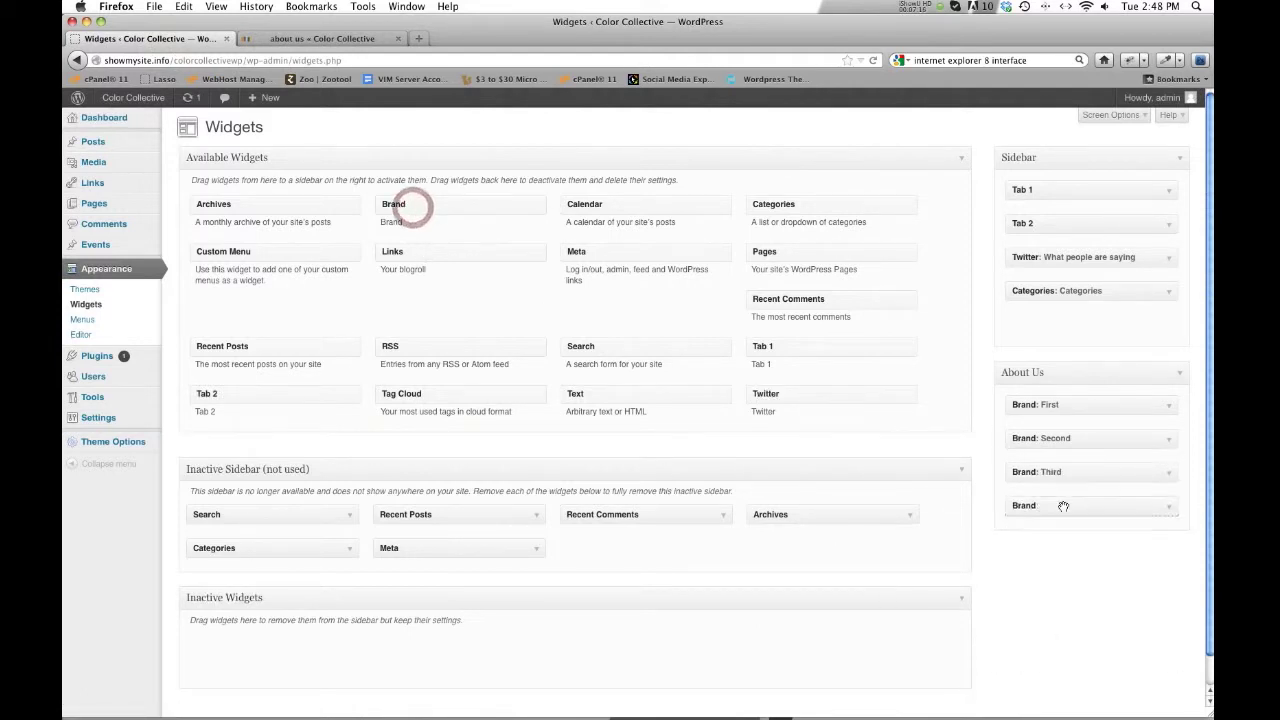
click(1055, 542)
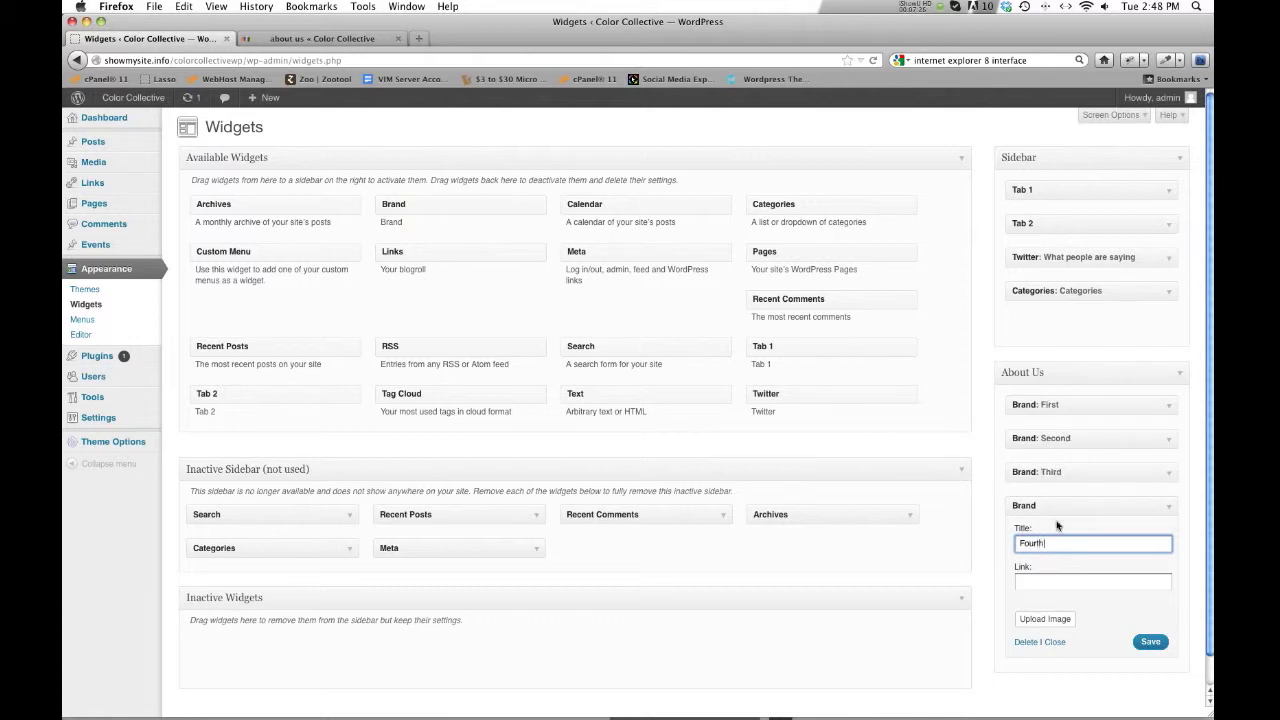
click(1040, 580)
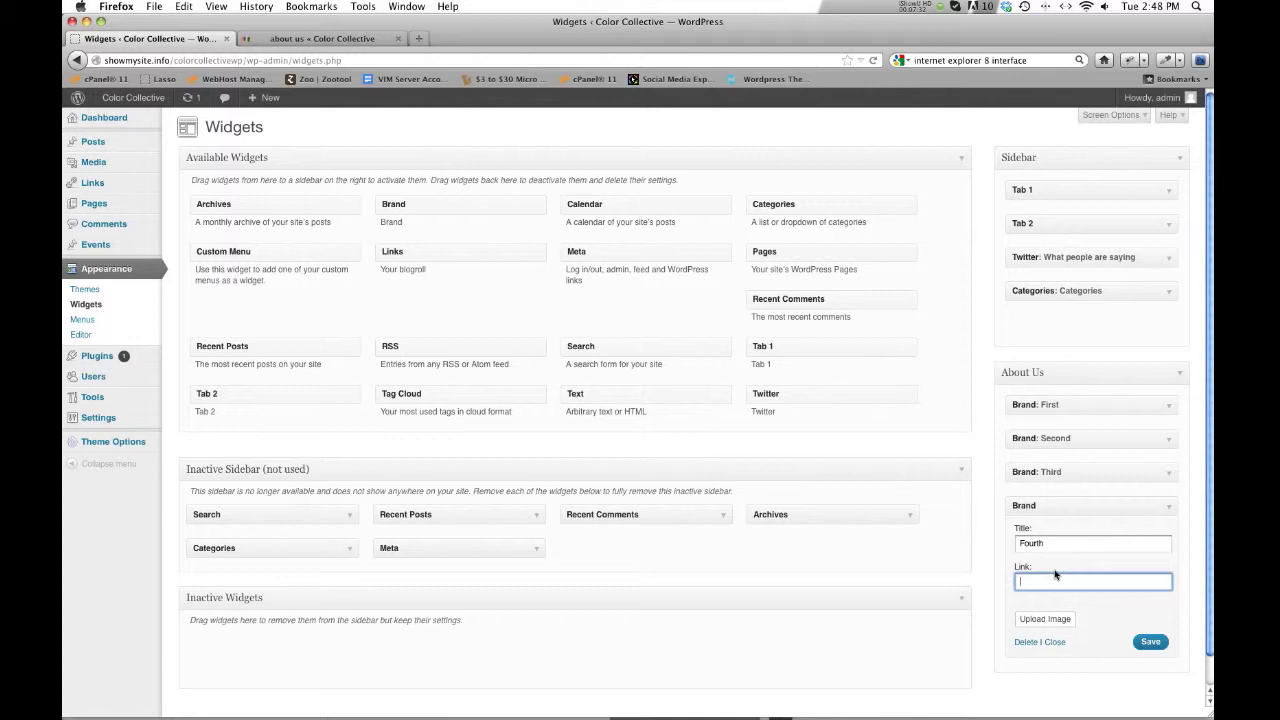
Upload brand-04.png from the Desktop and use it at full size as the Fourth Brand widget's image
click(1045, 619)
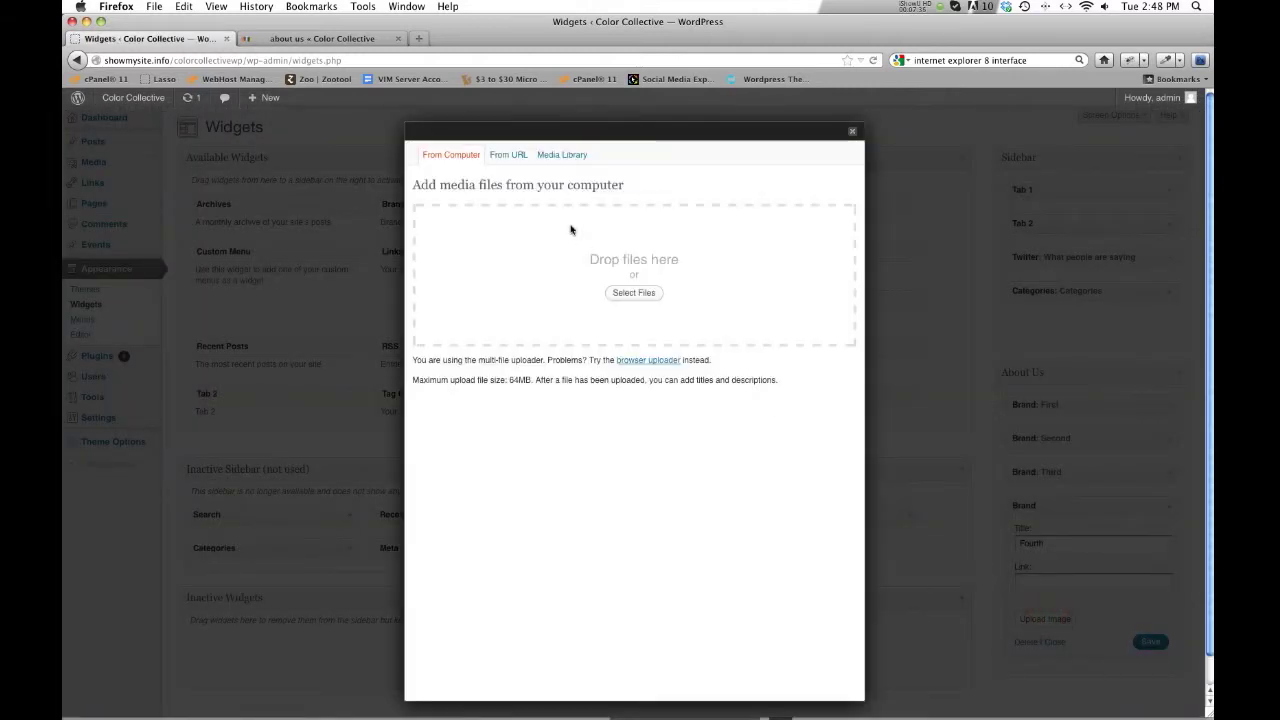
click(616, 291)
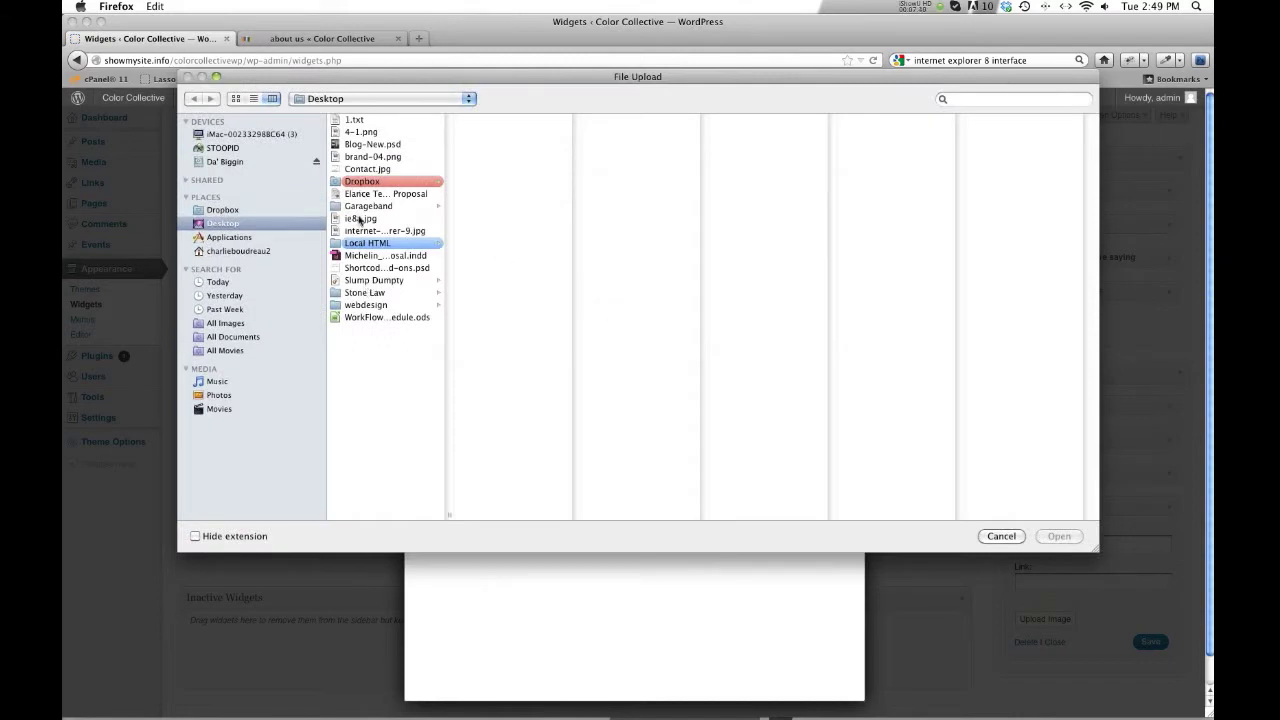
click(358, 133)
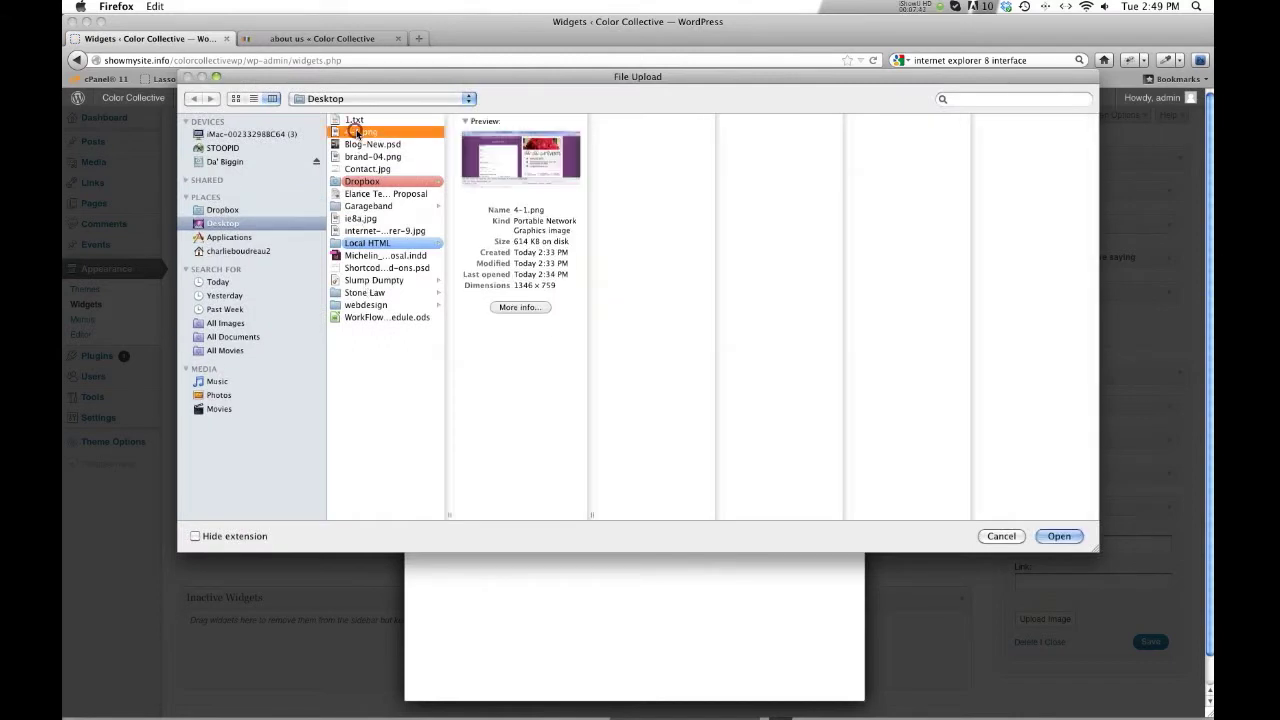
key(Down)
key(Down)
key(Down)
click(386, 157)
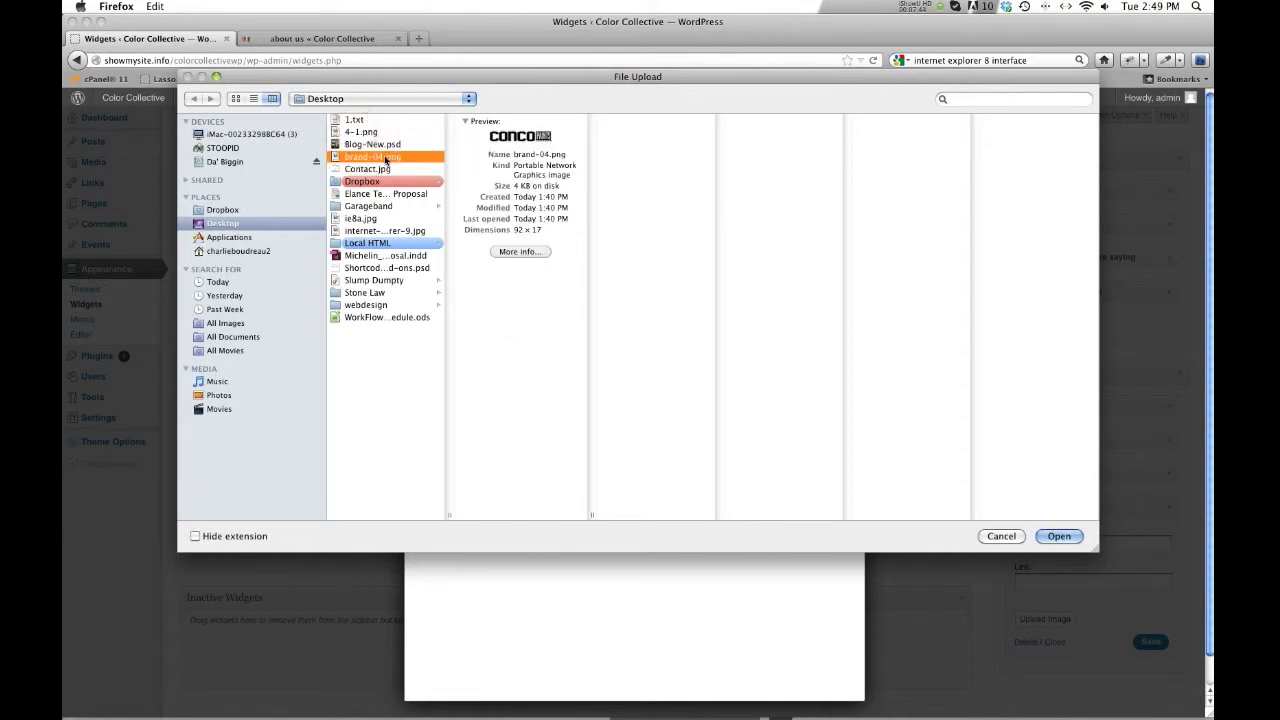
click(1052, 538)
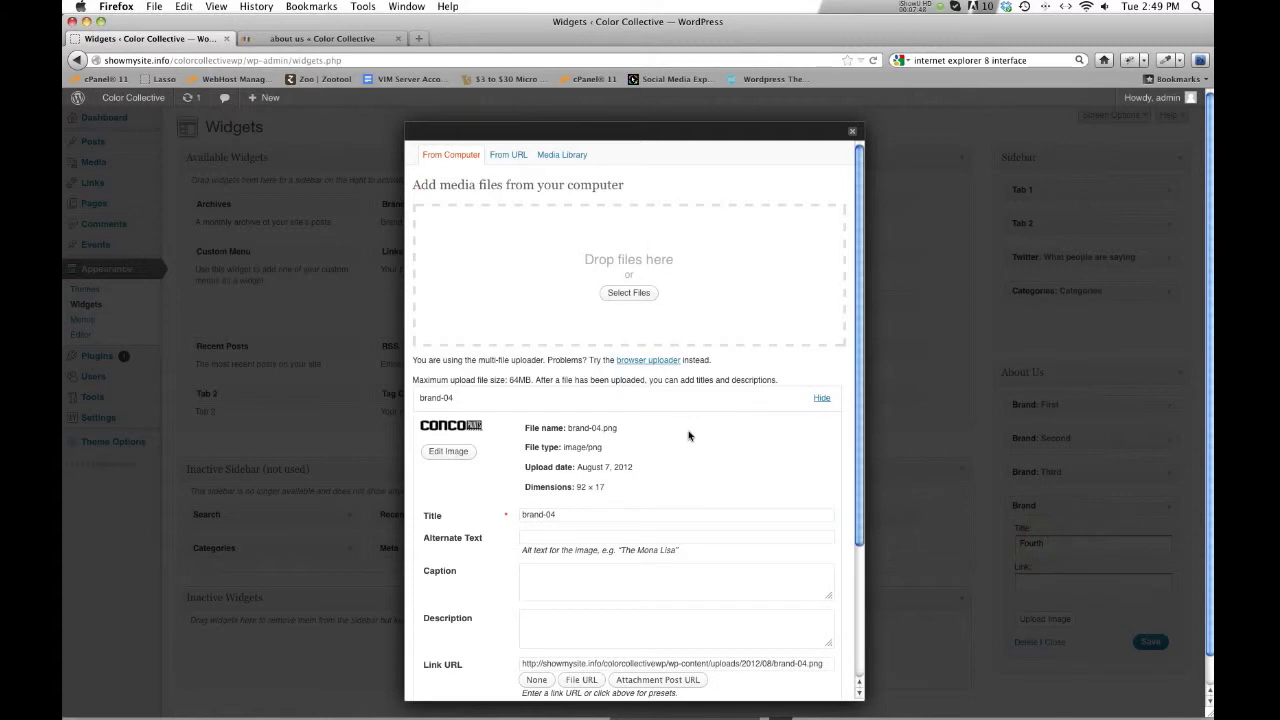
scroll(688, 435, down, 5)
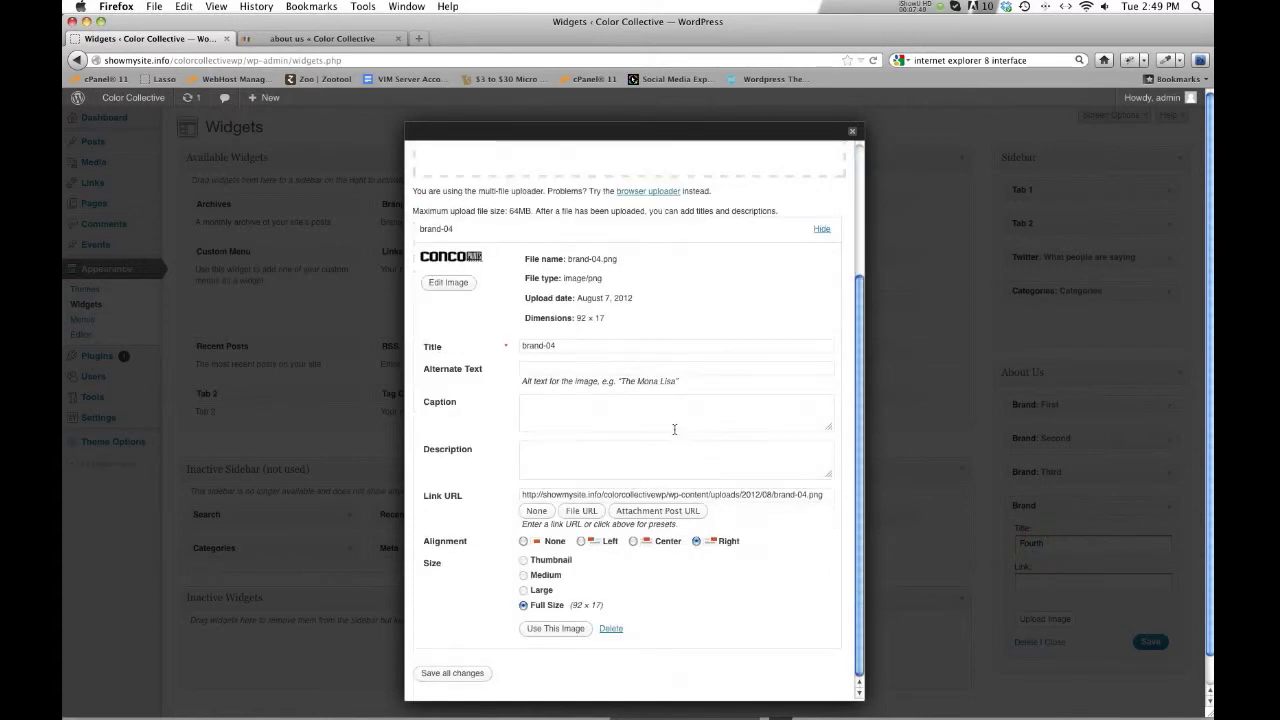
click(555, 630)
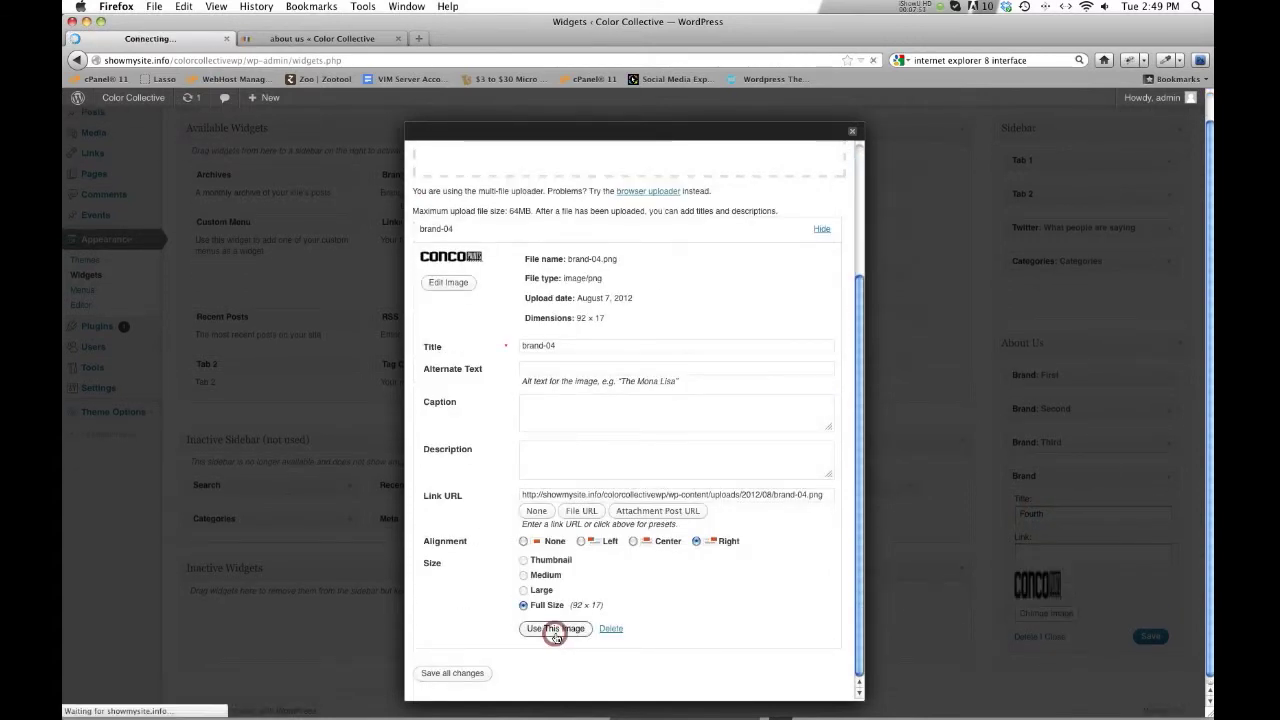
click(1022, 549)
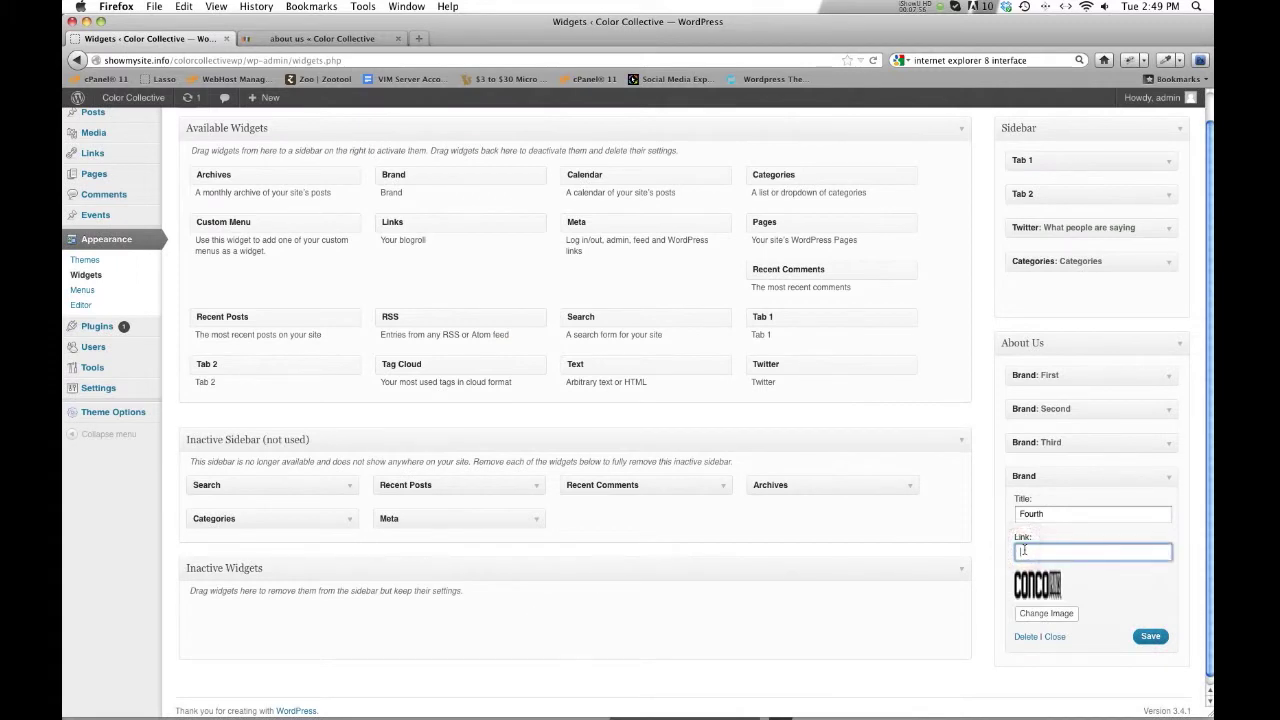
click(873, 635)
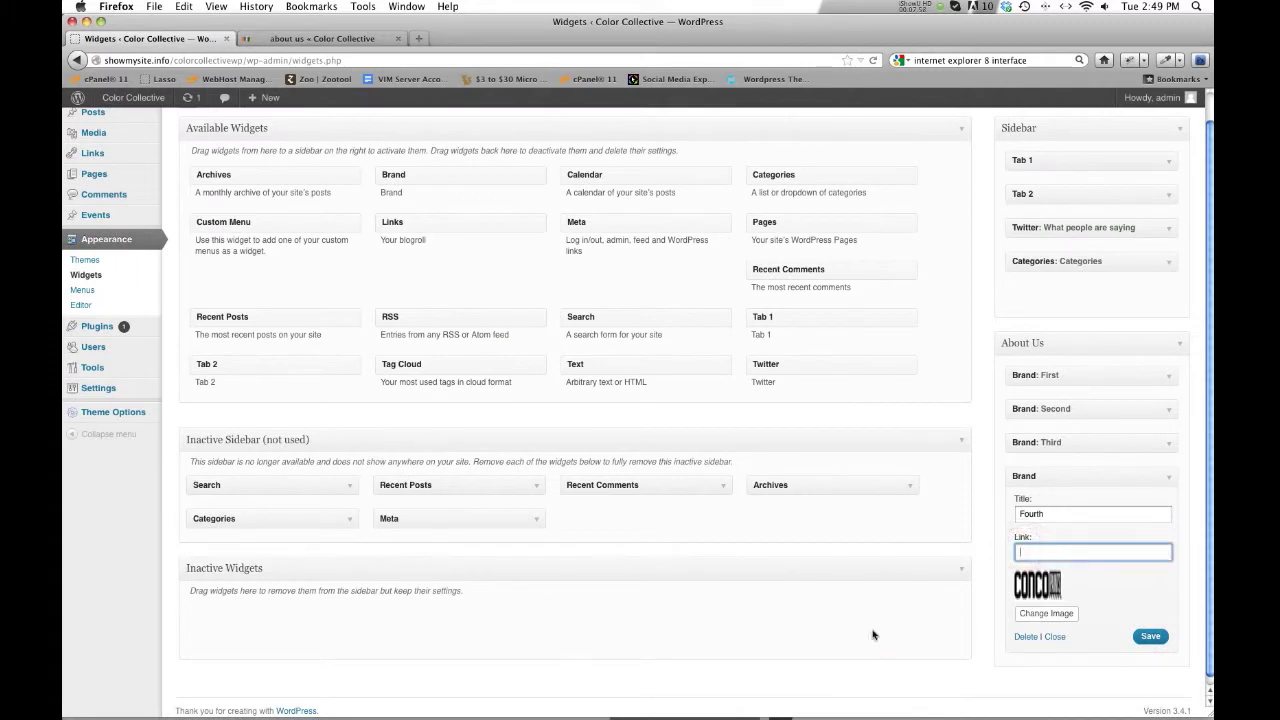
text(http://www.concopaints.com/)
click(1138, 636)
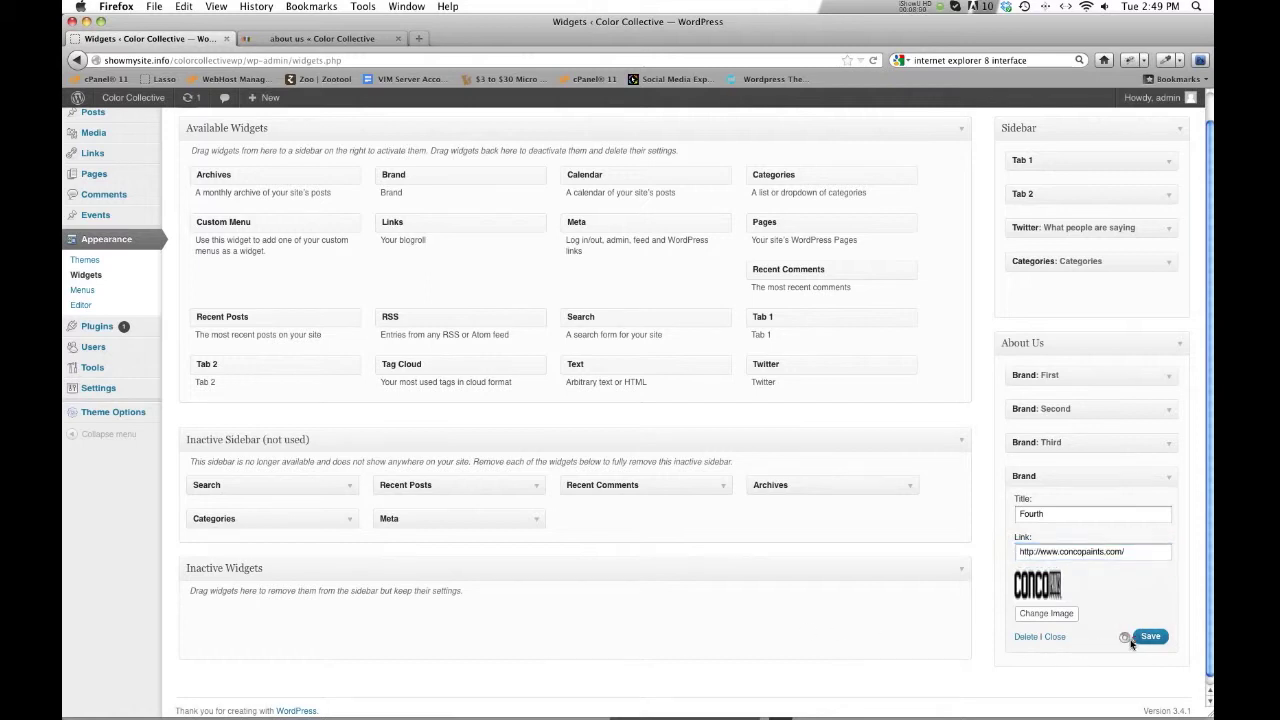
Reload the live about us page, test the Conco logo's link under "our brands", and collapse the Fourth Brand widget
click(268, 41)
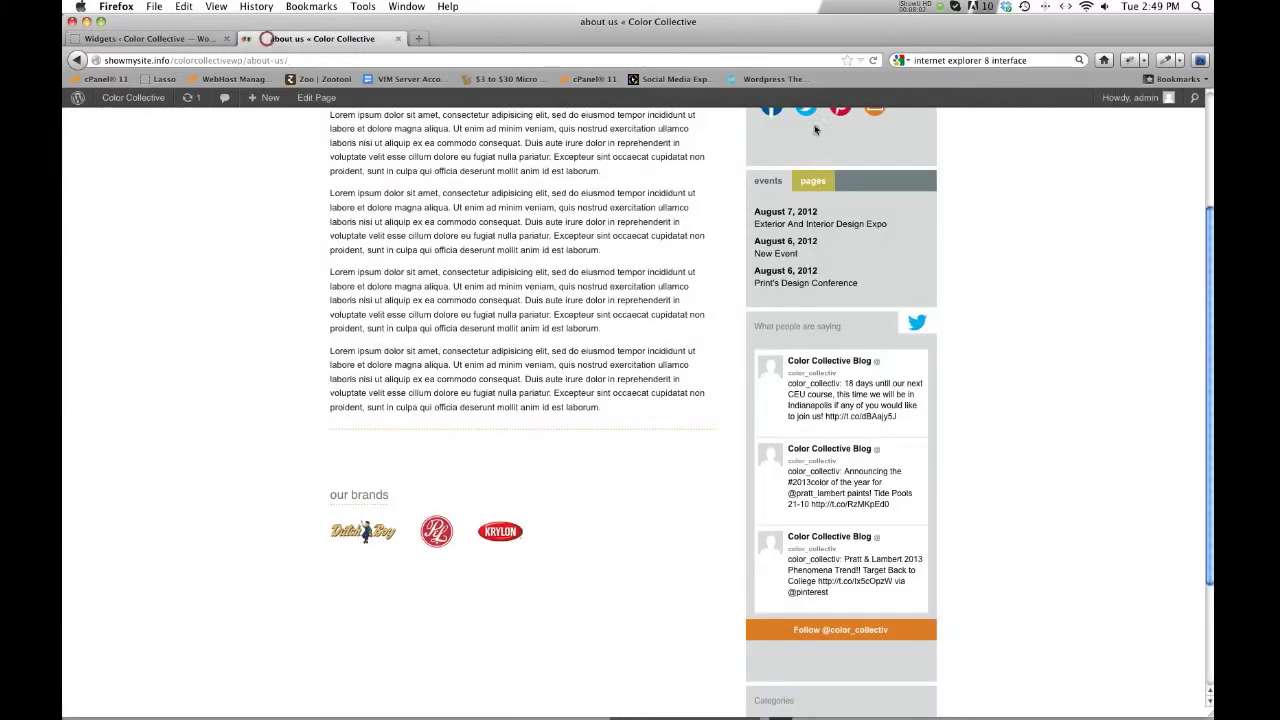
click(872, 60)
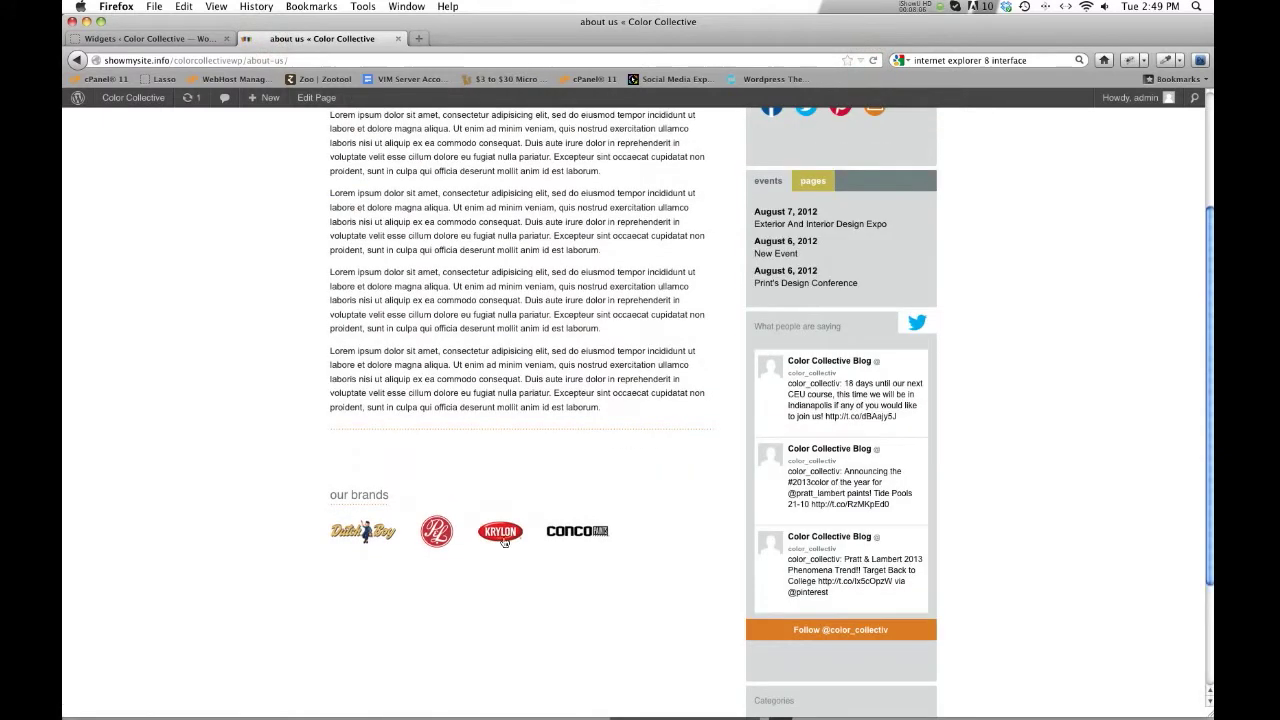
click(576, 534)
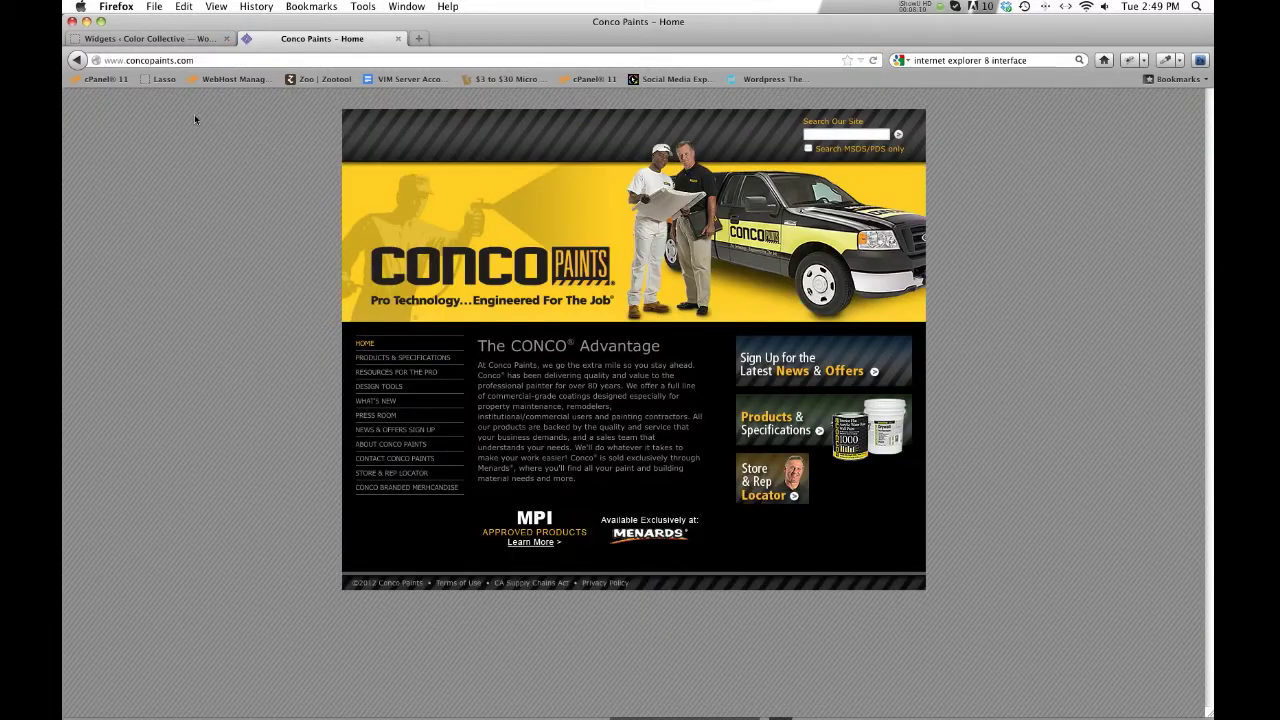
click(77, 61)
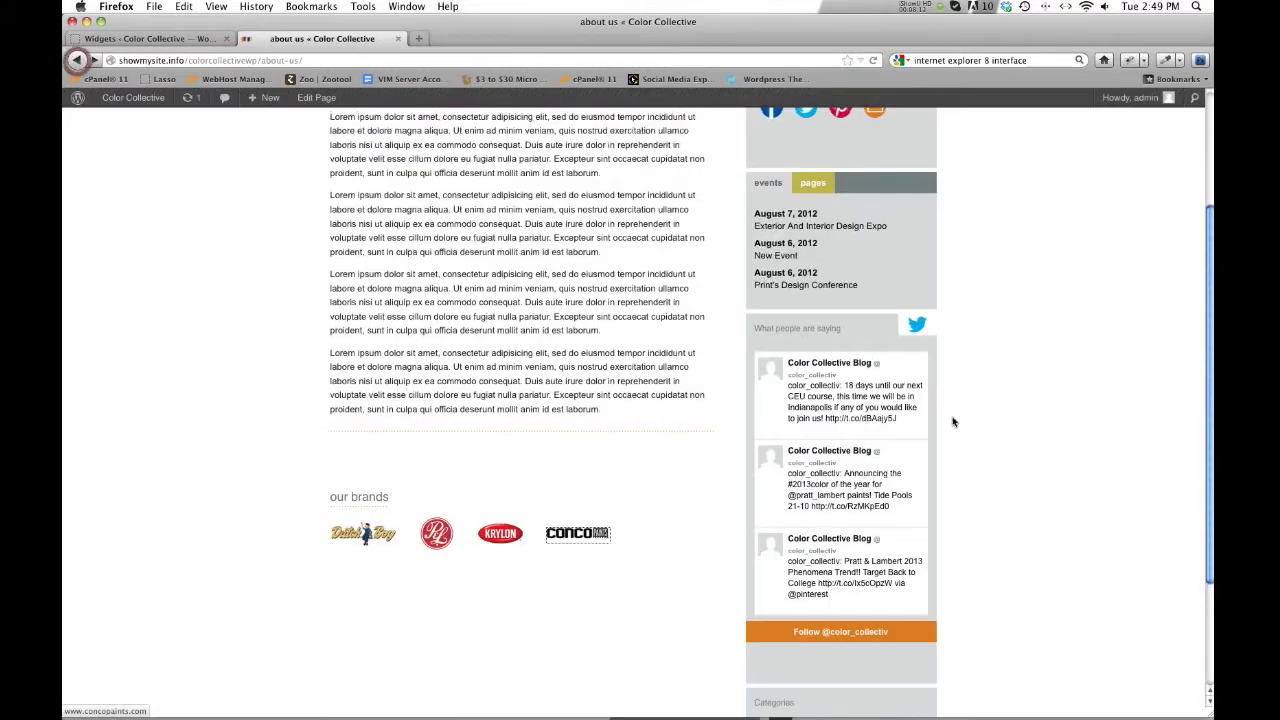
click(217, 44)
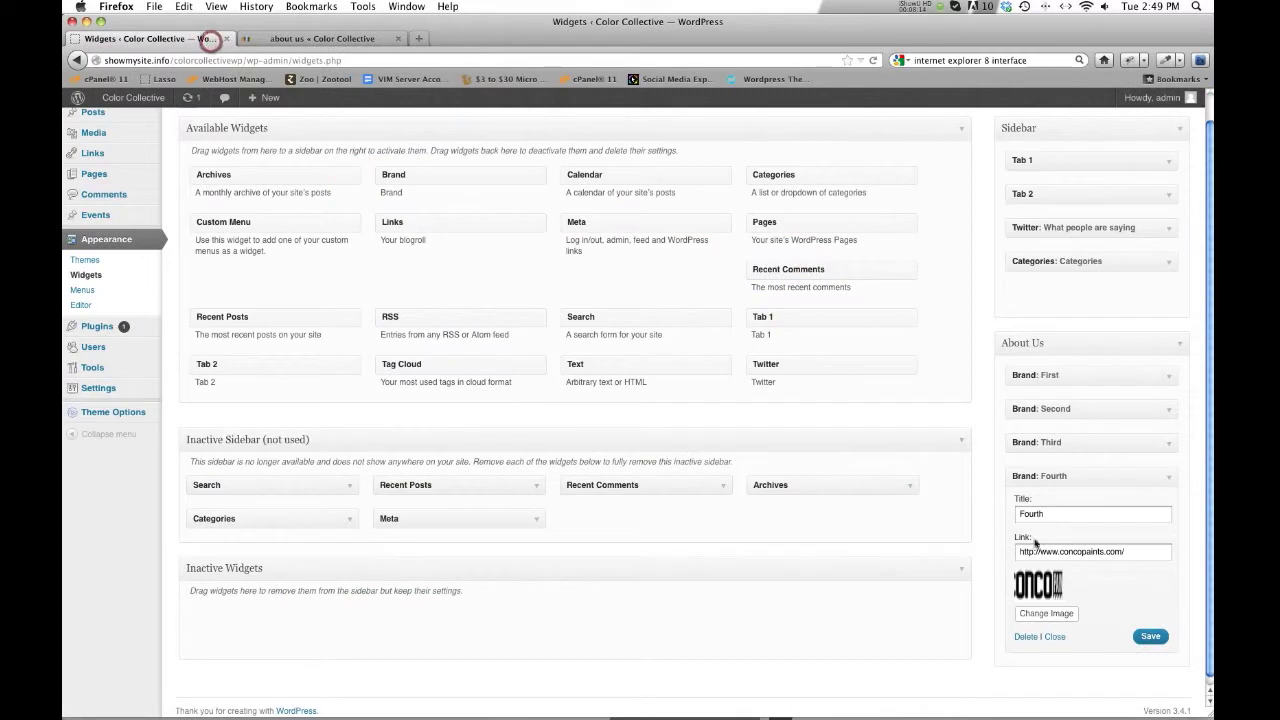
click(1054, 640)
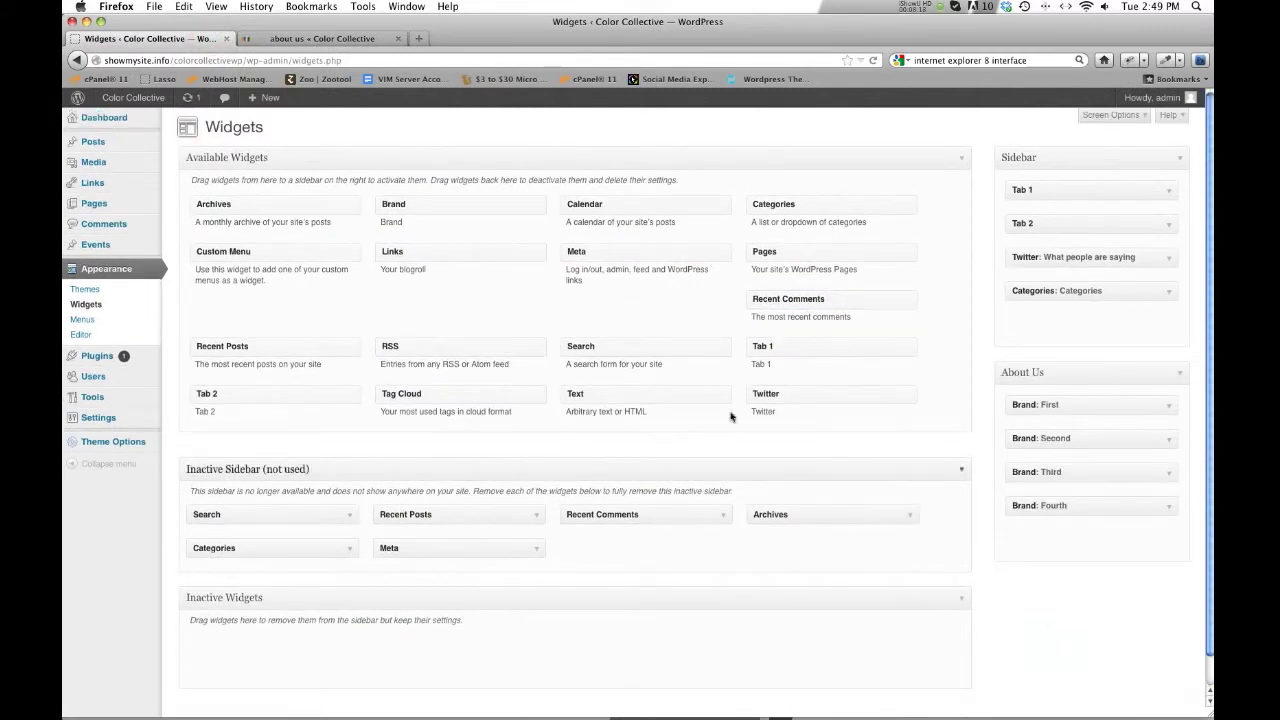
Examine the resources and pages lists in the sidebar of the live about us page
click(296, 39)
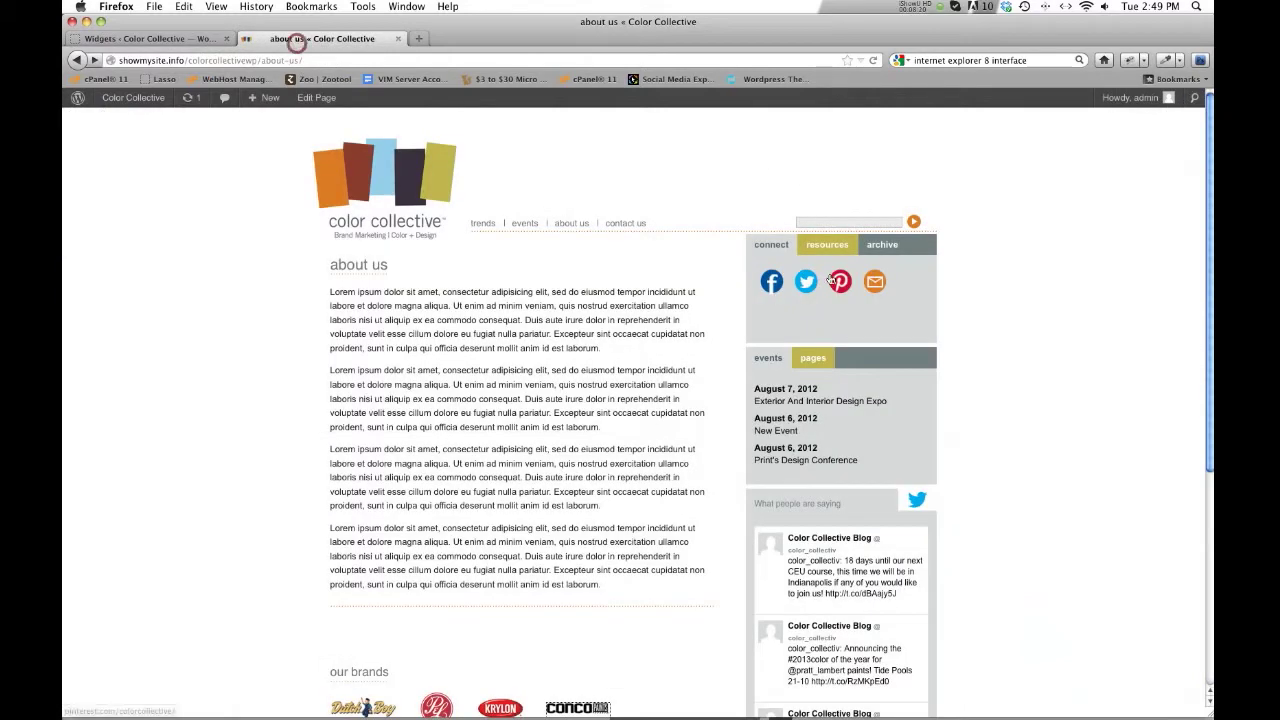
scroll(1031, 278, down, 2)
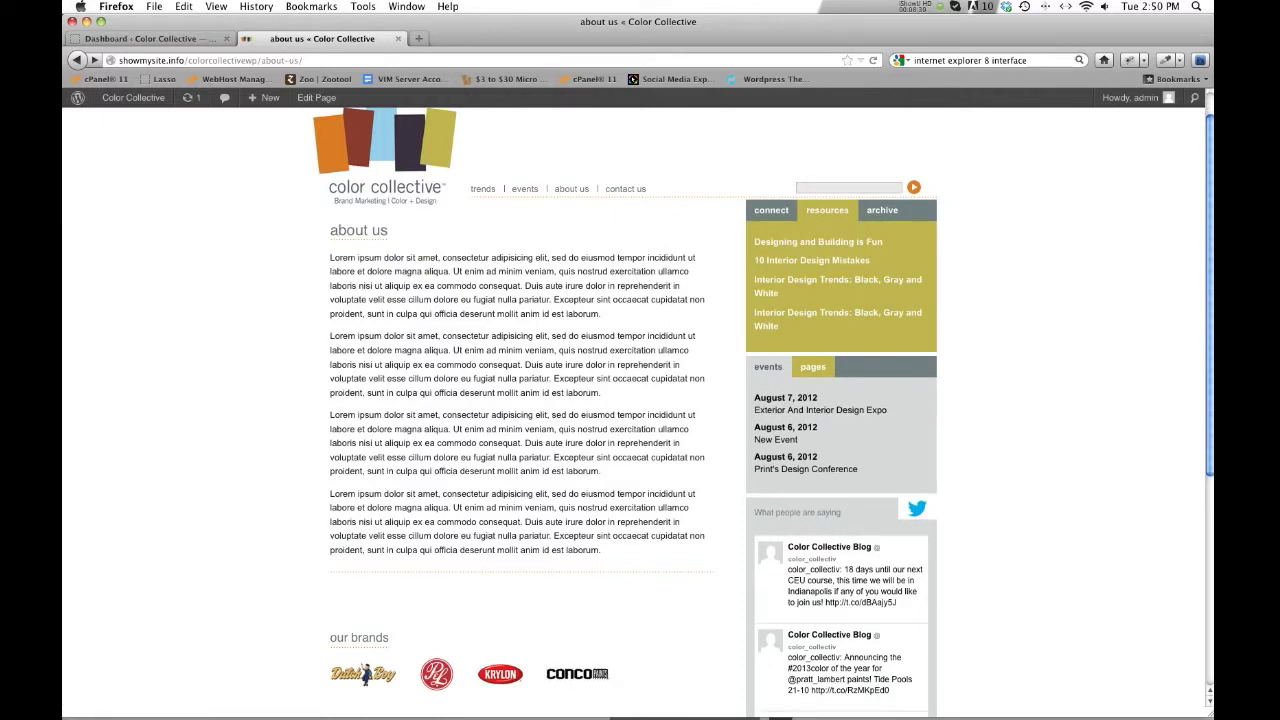
click(818, 372)
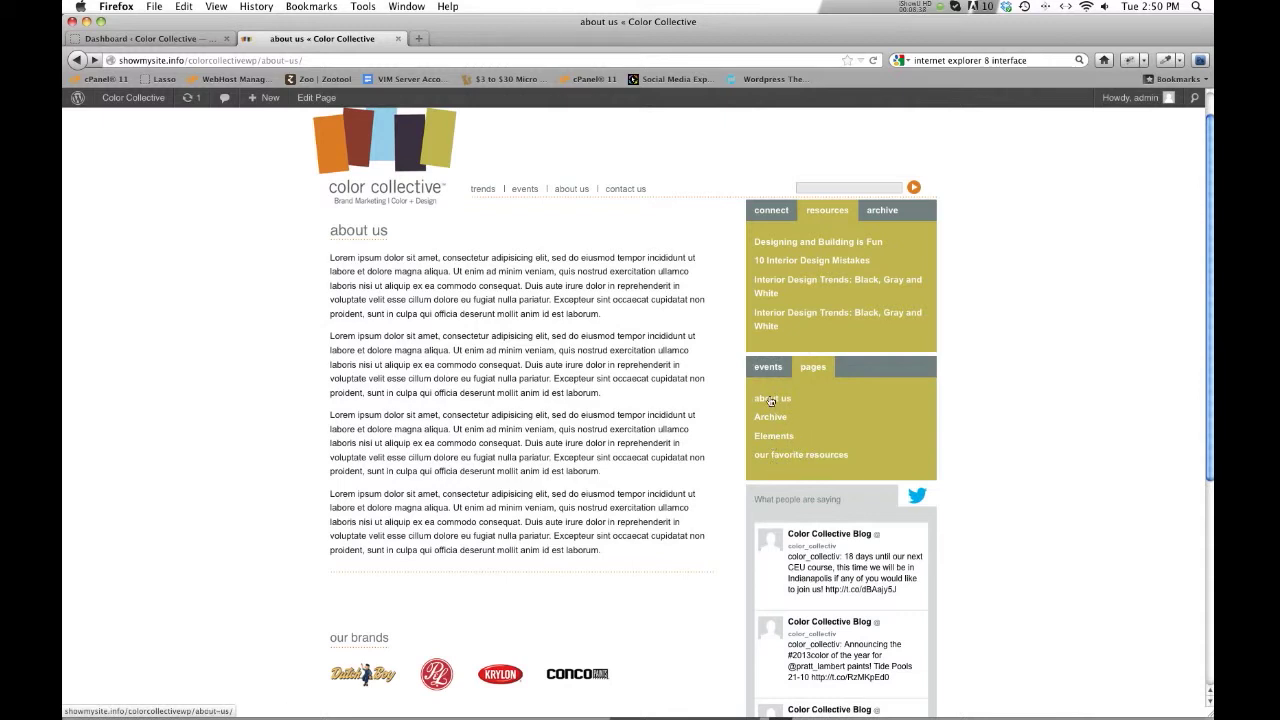
click(234, 177)
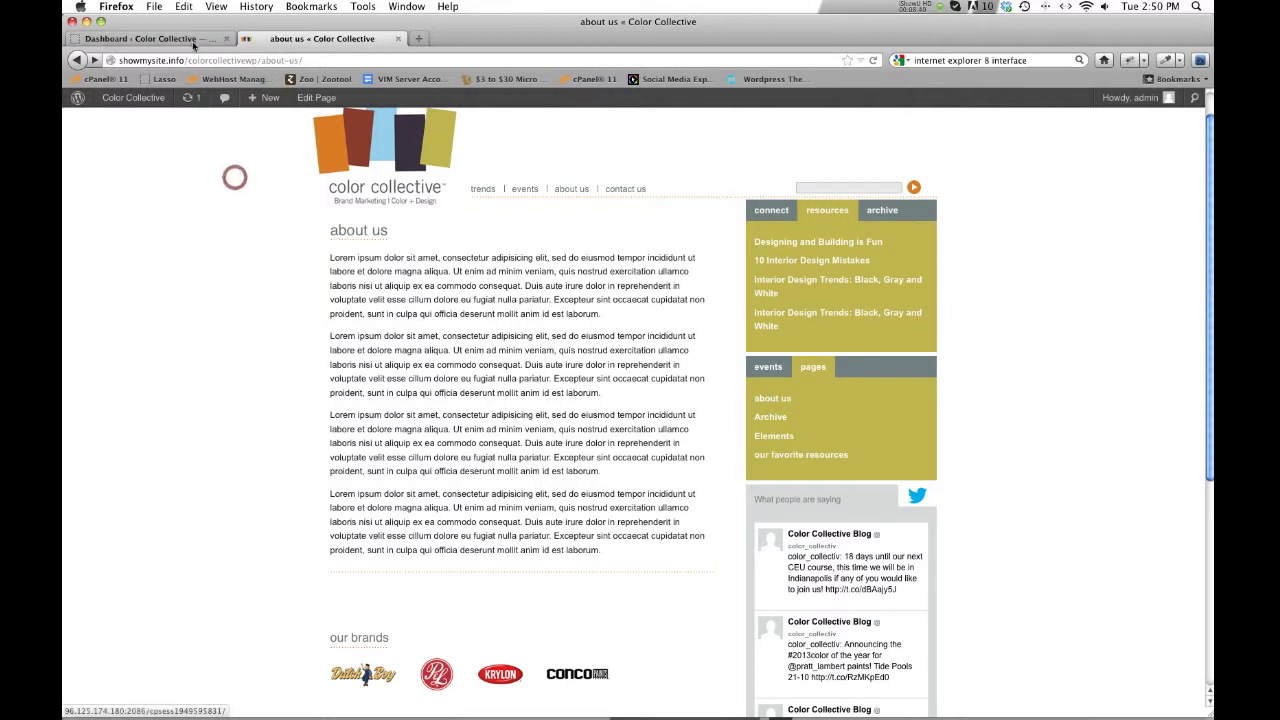
Open the about us page for editing from the list of all pages in the WordPress admin
click(192, 40)
mouse_move(122, 247)
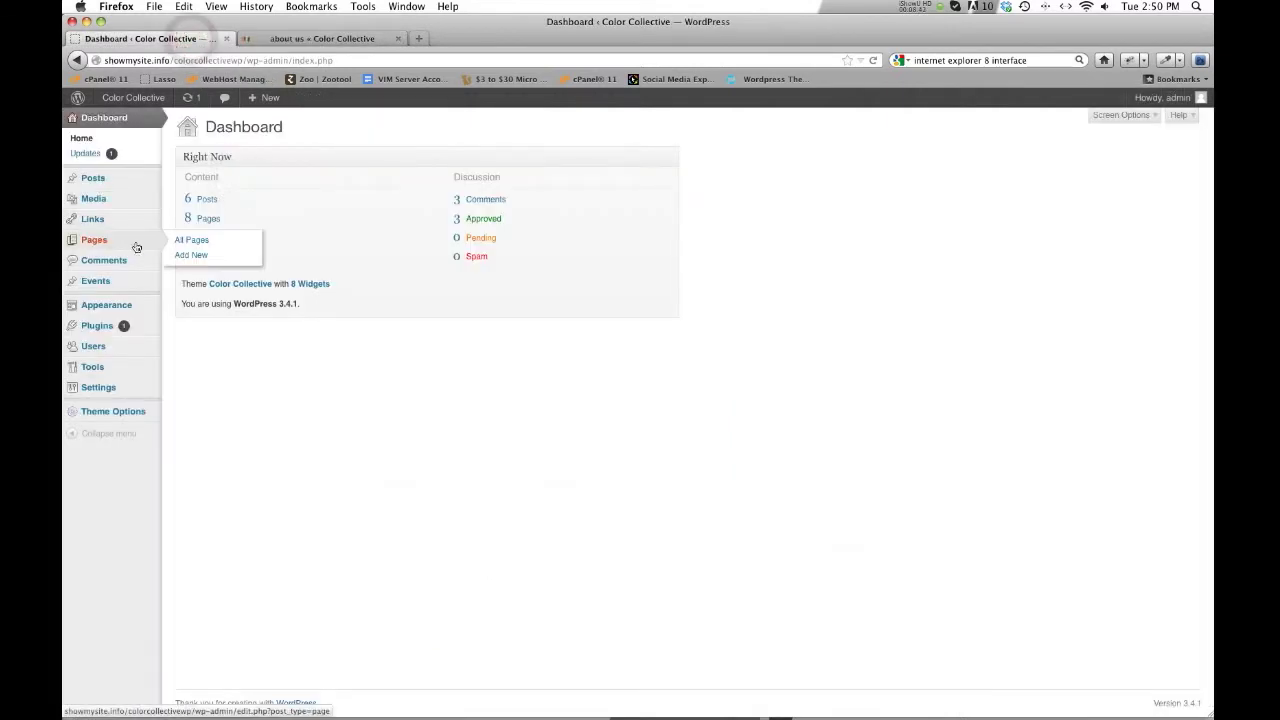
click(182, 241)
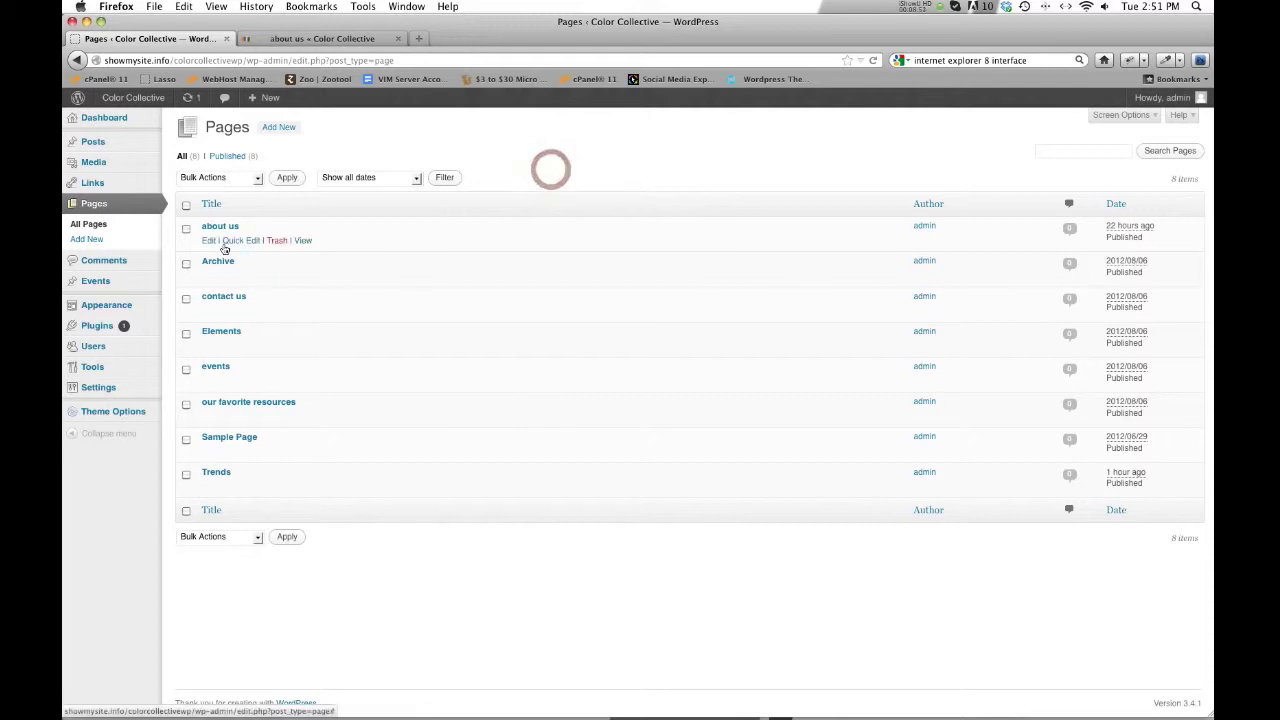
click(222, 228)
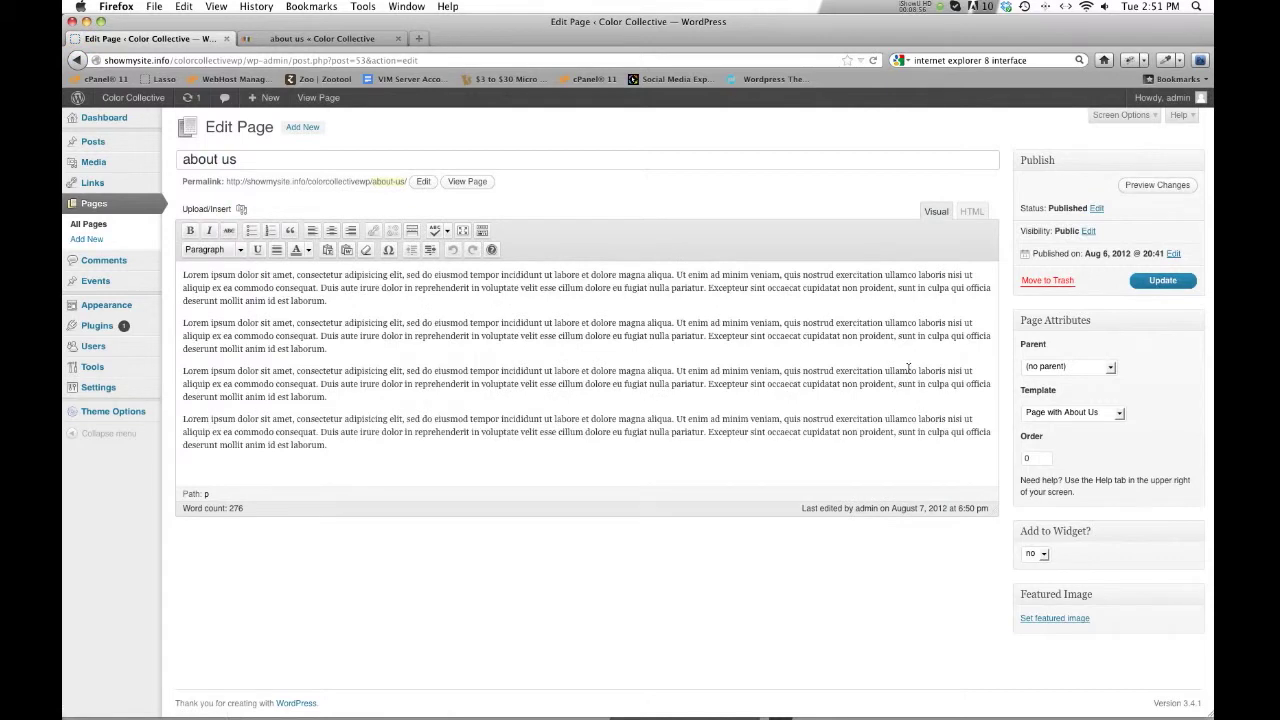
Set the about us page's "Add to Widget?" option to yes, update it, and check the live sidebar's pages list
click(1036, 553)
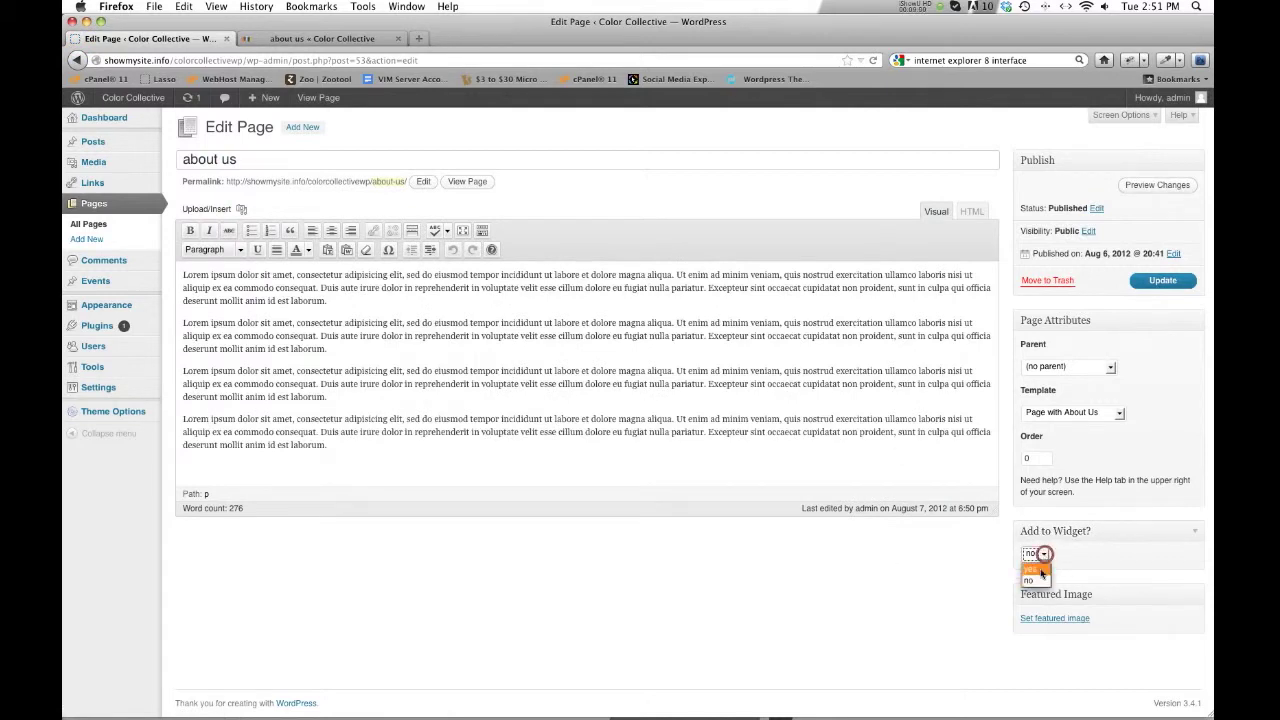
click(1032, 568)
click(1162, 280)
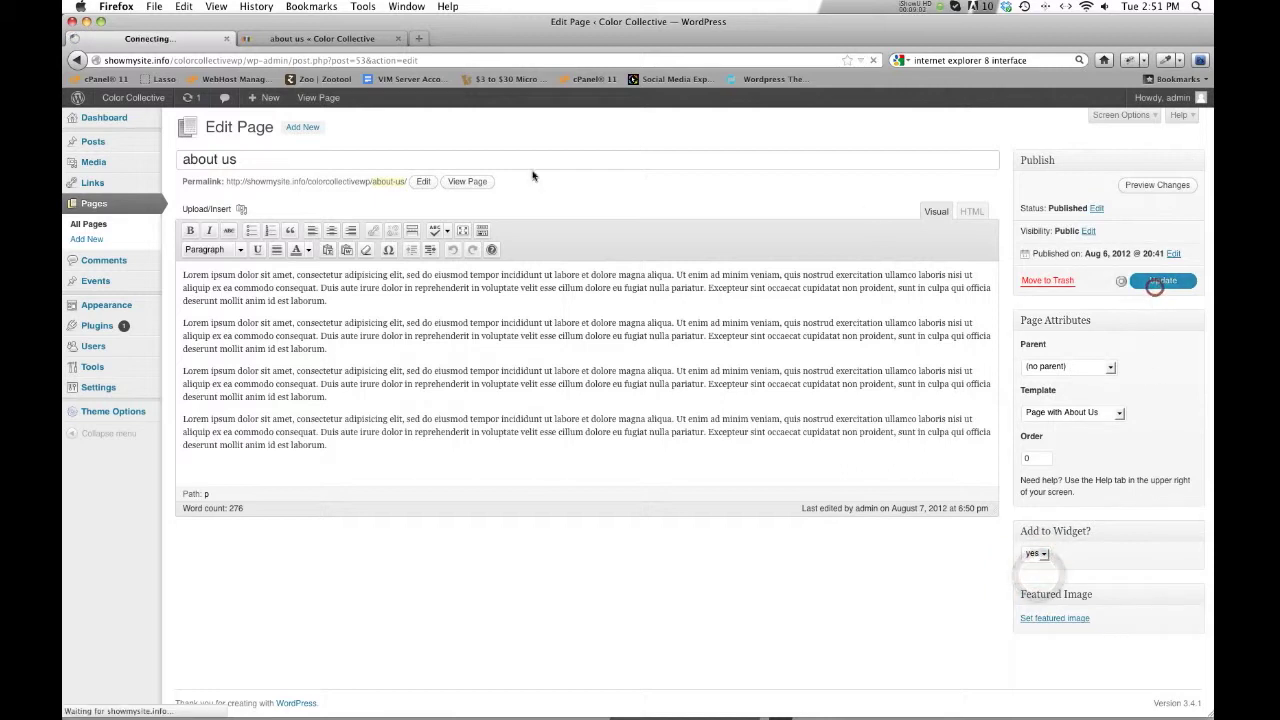
click(330, 38)
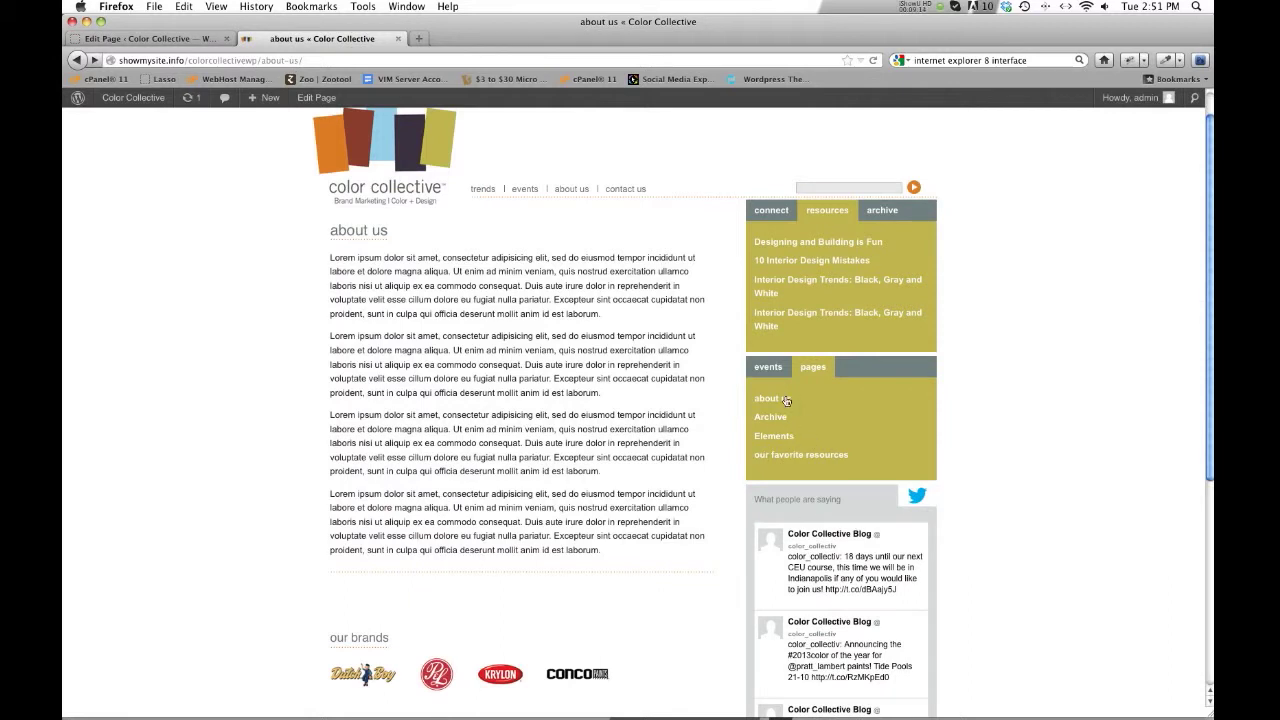
Set the about us page's "Add to Widget?" option to no and update the page
click(155, 41)
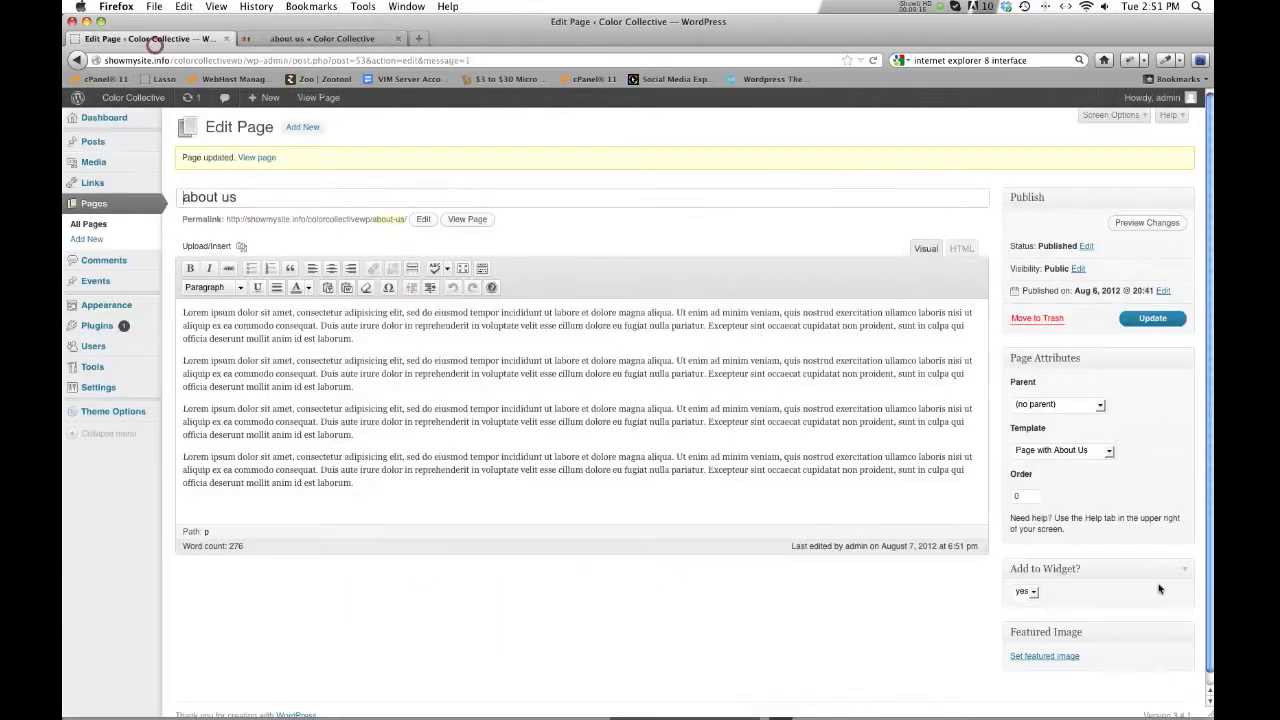
click(1031, 594)
click(1027, 608)
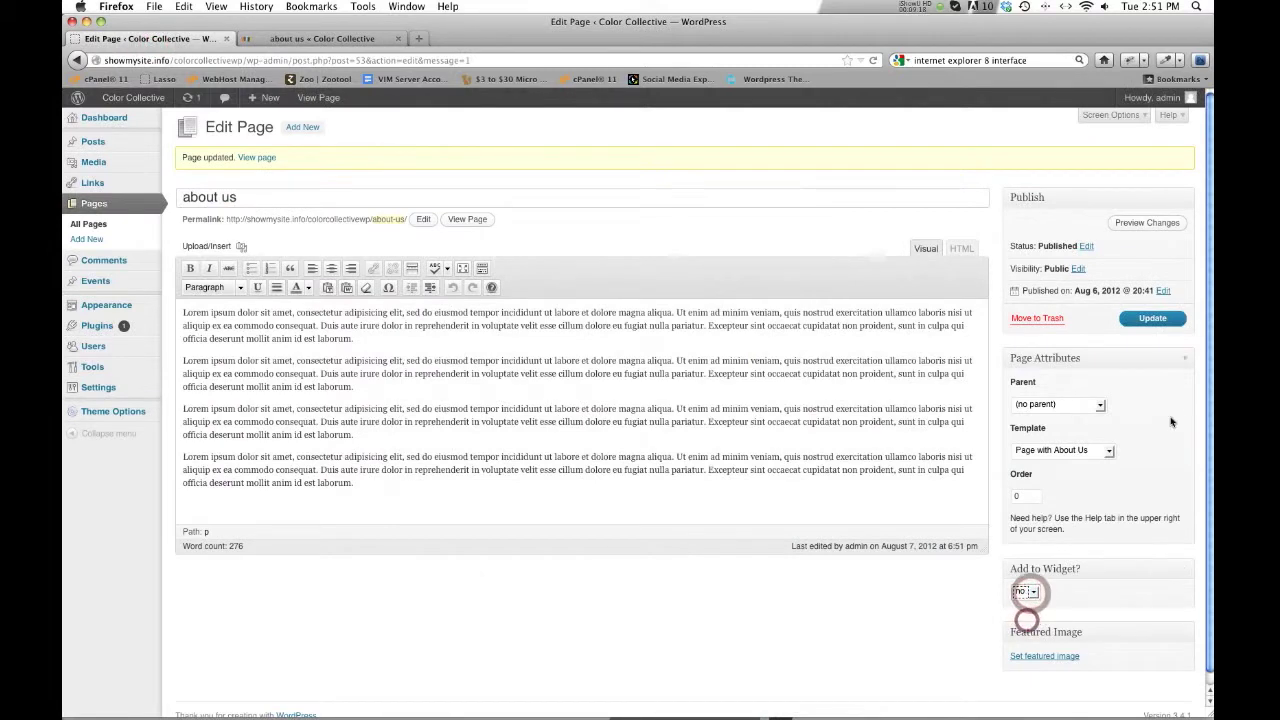
click(1150, 320)
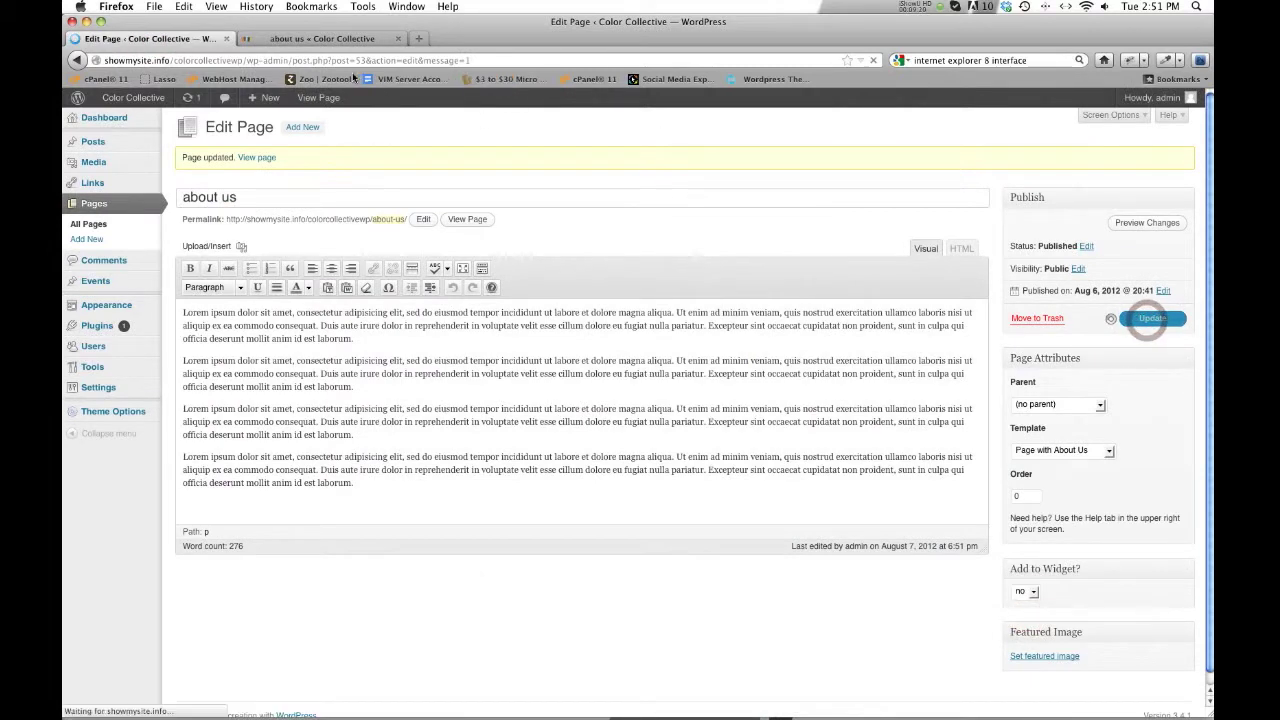